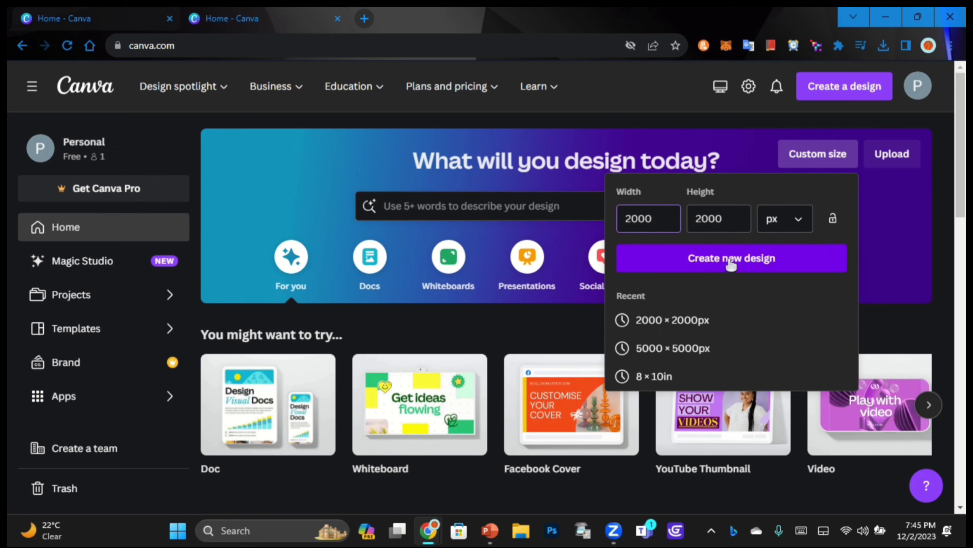
Create a new blank design with a custom size of 2000 × 2000 px
left_click(762, 257)
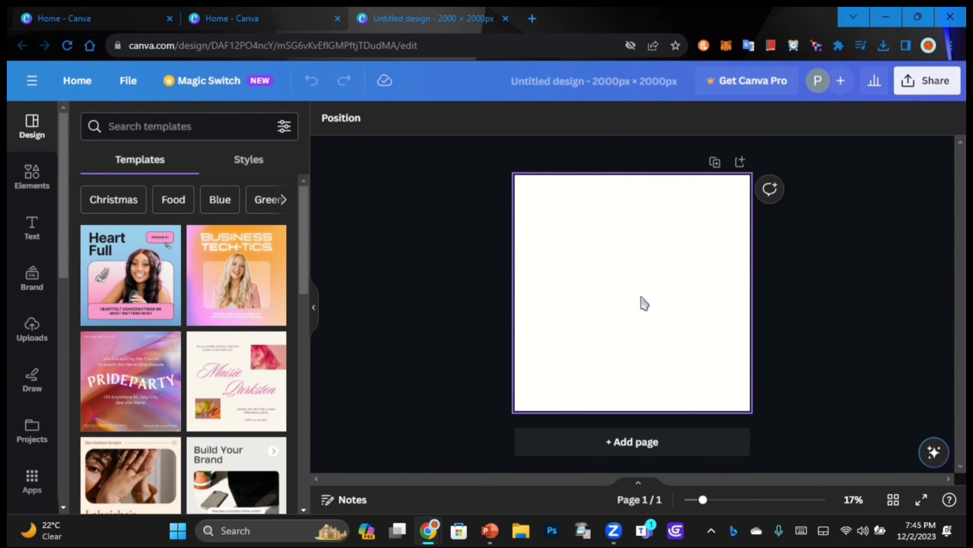
scroll(642, 302, "up", 2, "ctrl")
scroll(642, 301, "down", 2, "ctrl")
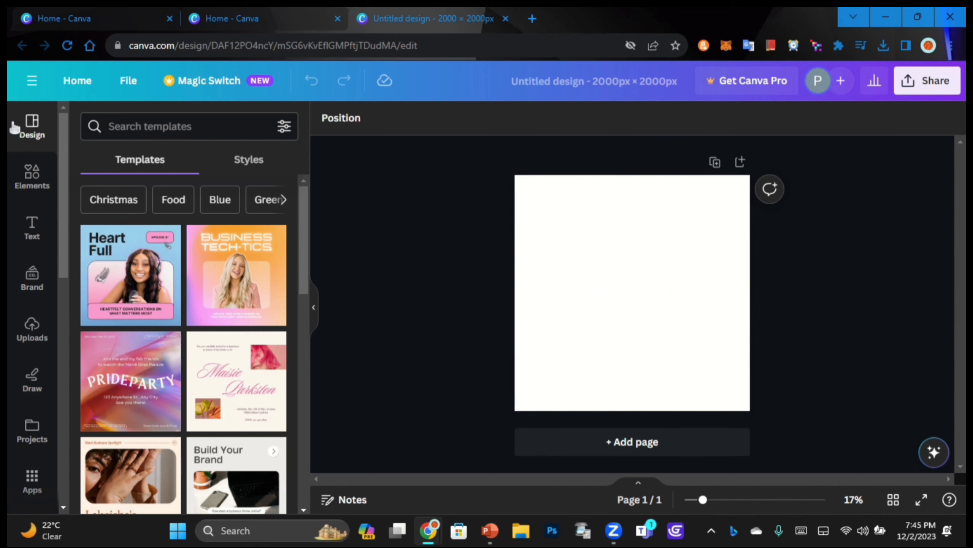
Add a heading to the page and replace its placeholder text with "Street"
left_click(32, 227)
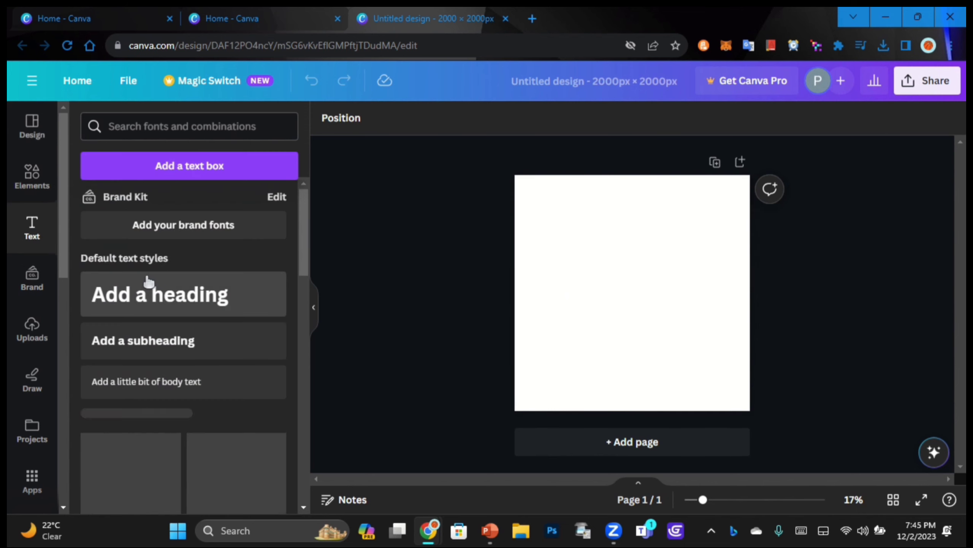
left_click(163, 293)
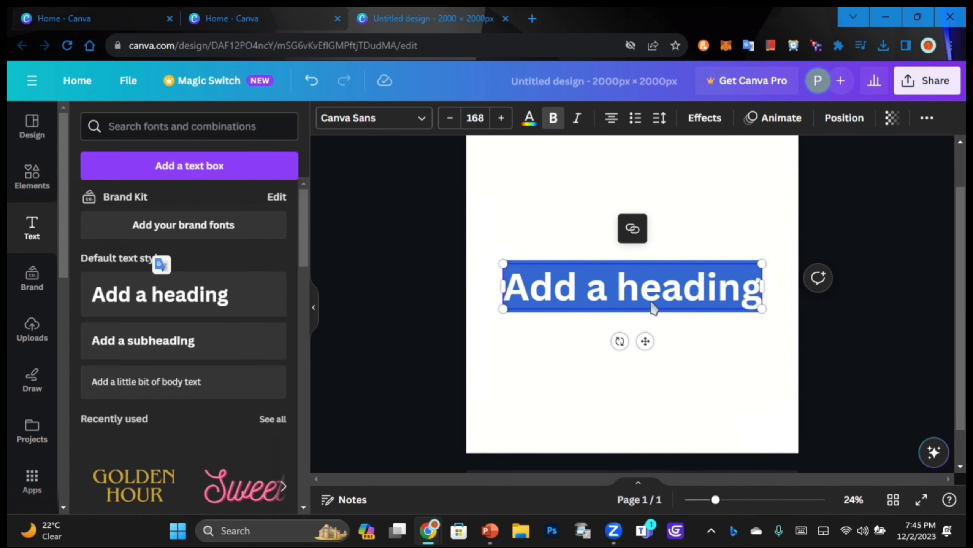
key("BackSpace")
type("Stre")
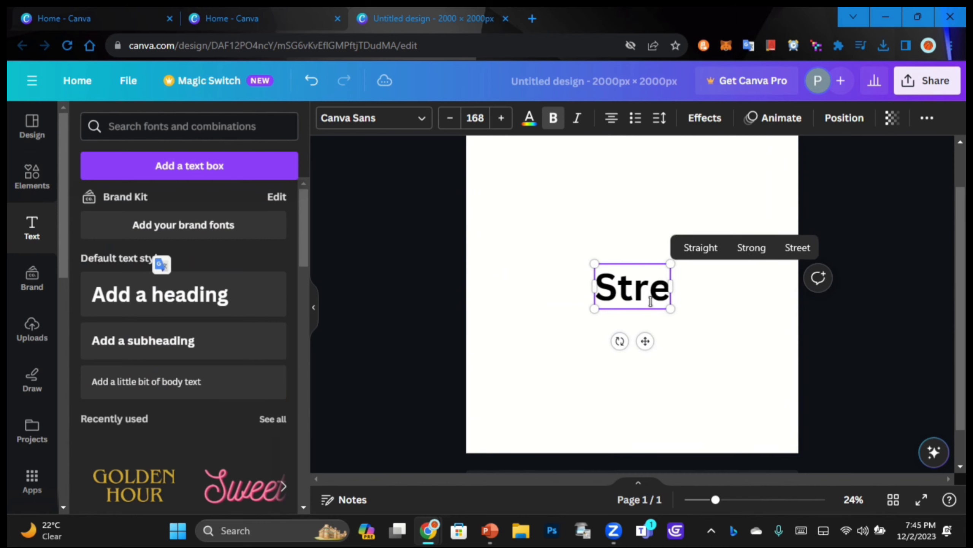
type("et")
left_click(677, 338)
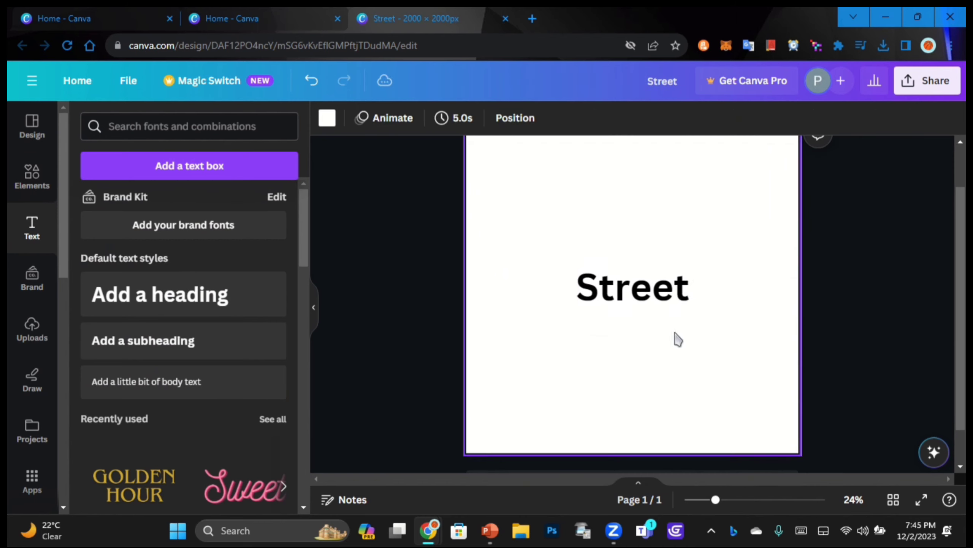
Duplicate the "Street" heading directly below the original and change the copy's text to "Food"
left_click(647, 297)
left_click_drag(638, 293, 638, 320)
double_click(639, 319)
type("F")
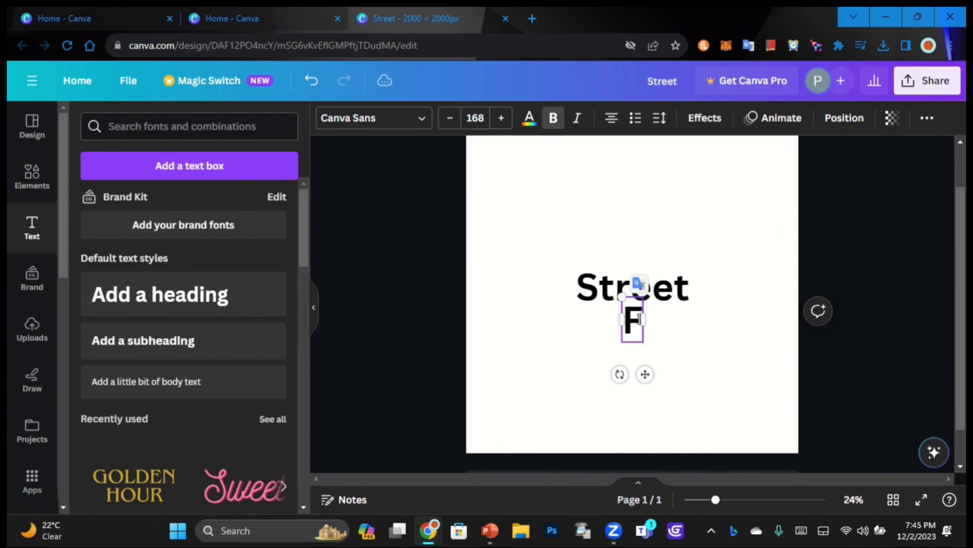
type("ood")
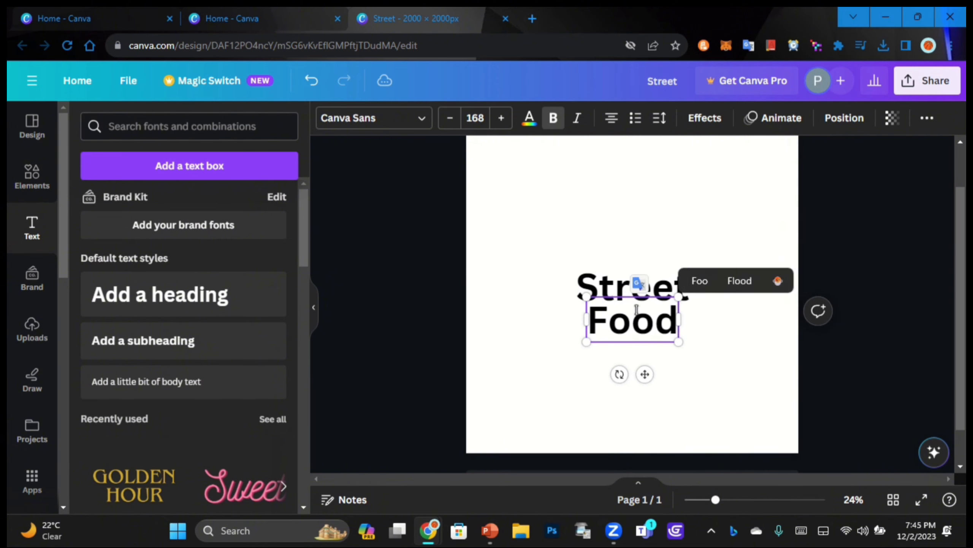
left_click(638, 254)
Set the font of both the "Street" and "Food" texts to Michegar
left_click(642, 287)
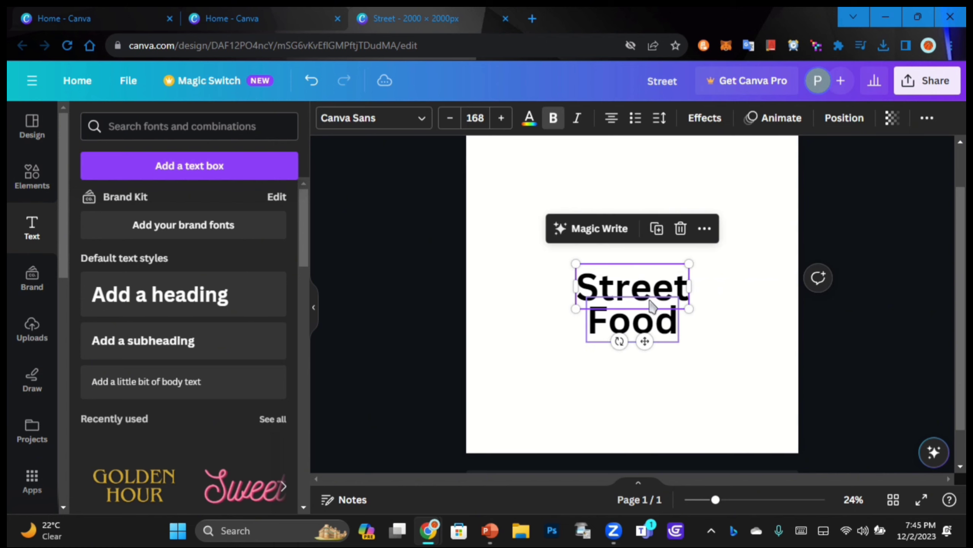
left_click(383, 119)
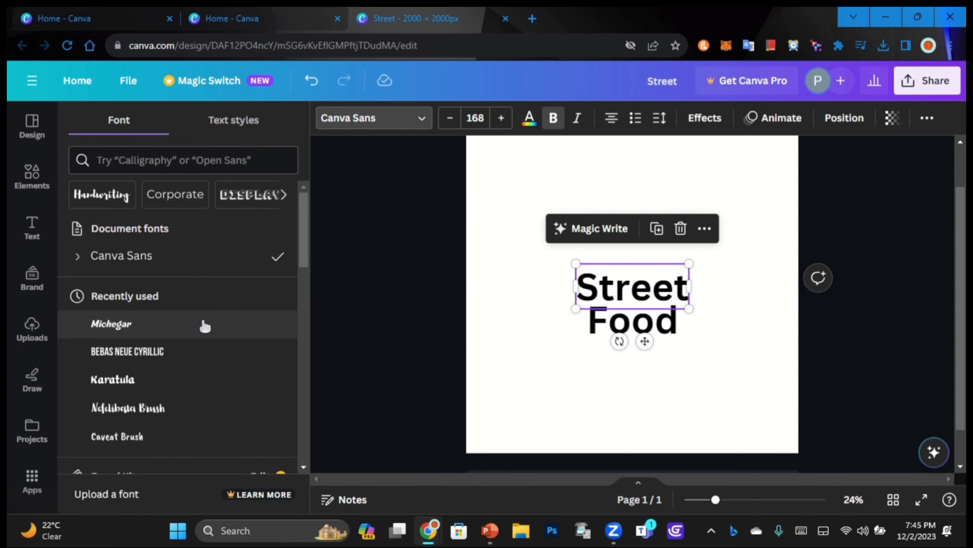
left_click(165, 160)
type("mic")
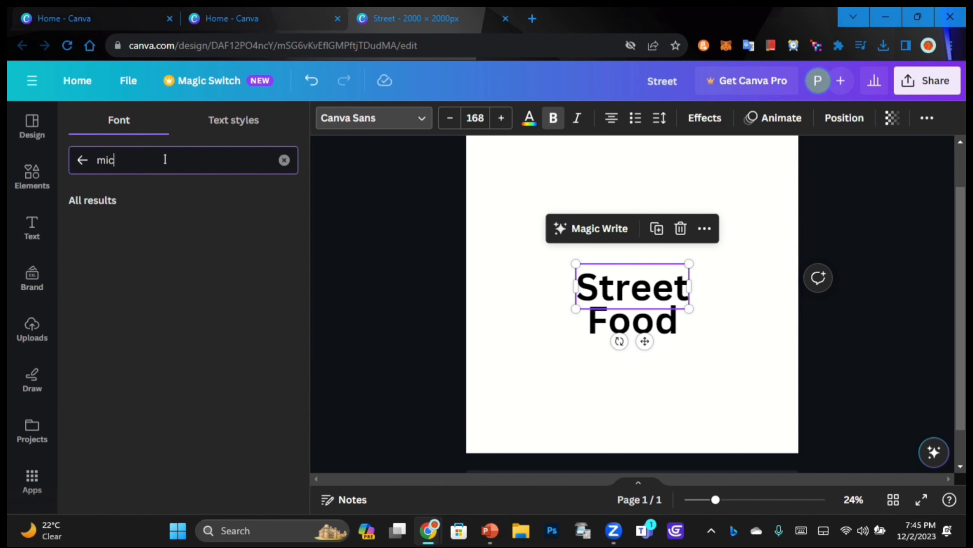
type("heg")
left_click(135, 227)
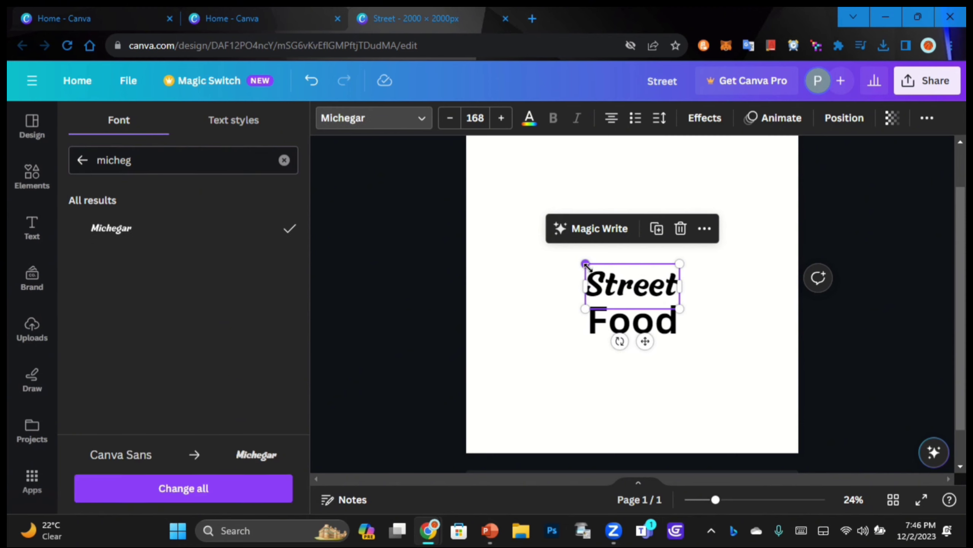
left_click(633, 321)
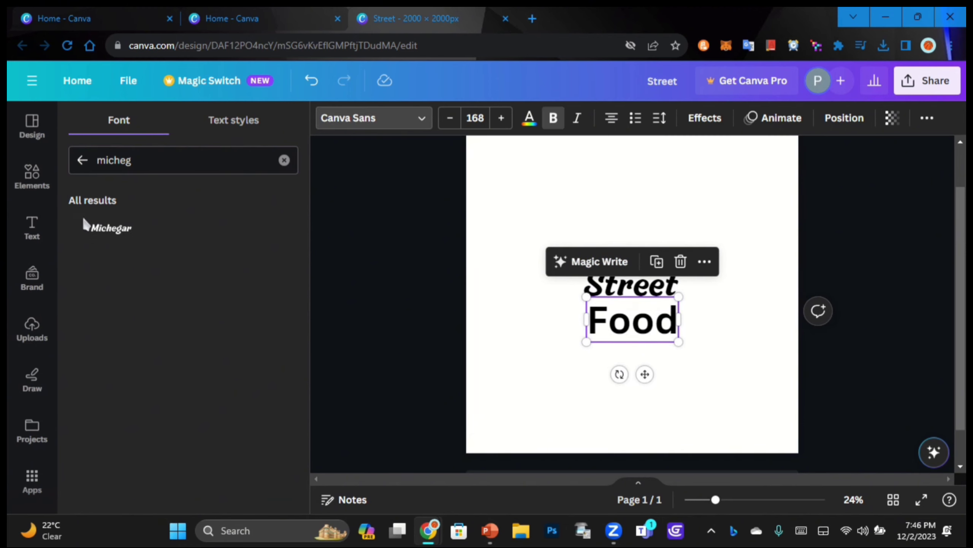
left_click(113, 227)
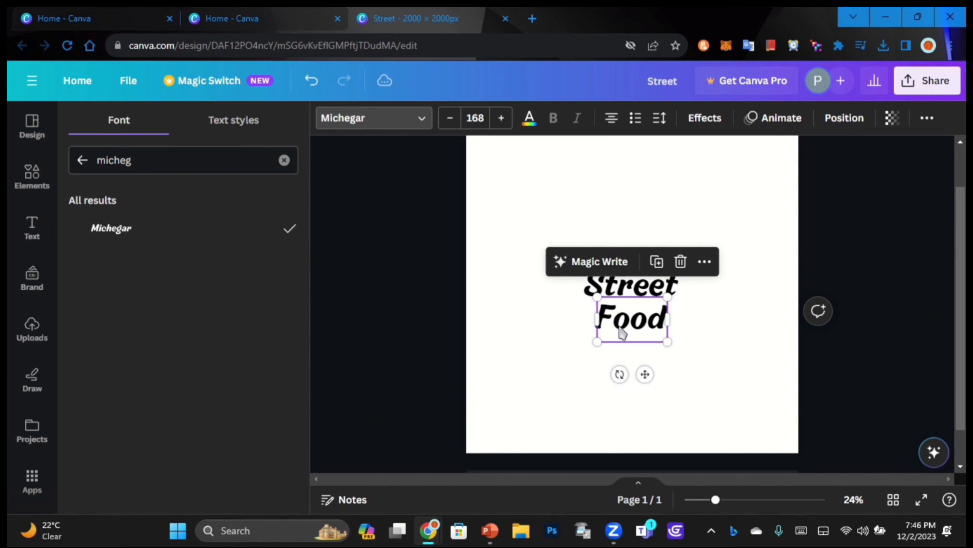
Enlarge the "Street" text to a font size of about 193 and centre it above "Food"
left_click(651, 287)
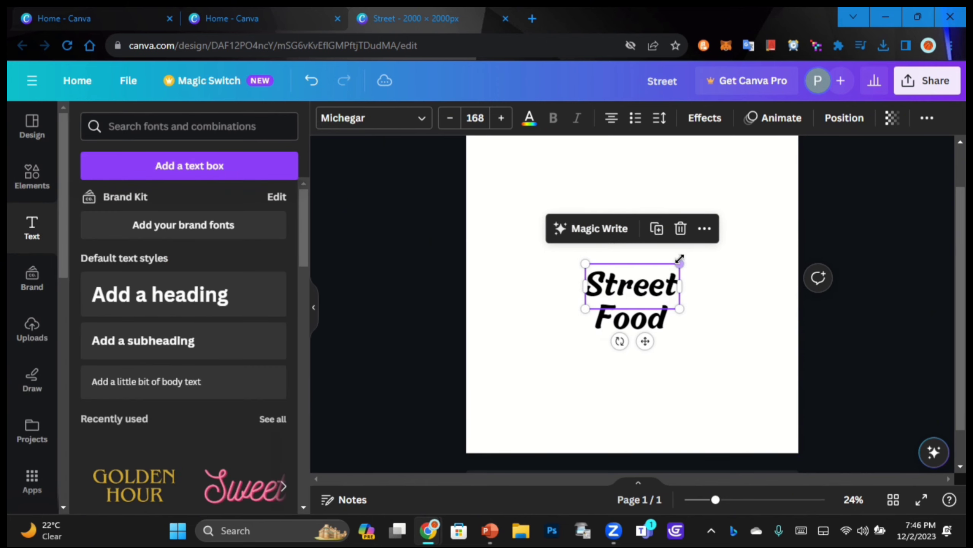
left_click_drag(680, 264, 696, 261)
left_click_drag(654, 288, 645, 283)
left_click(734, 365)
left_click(630, 322)
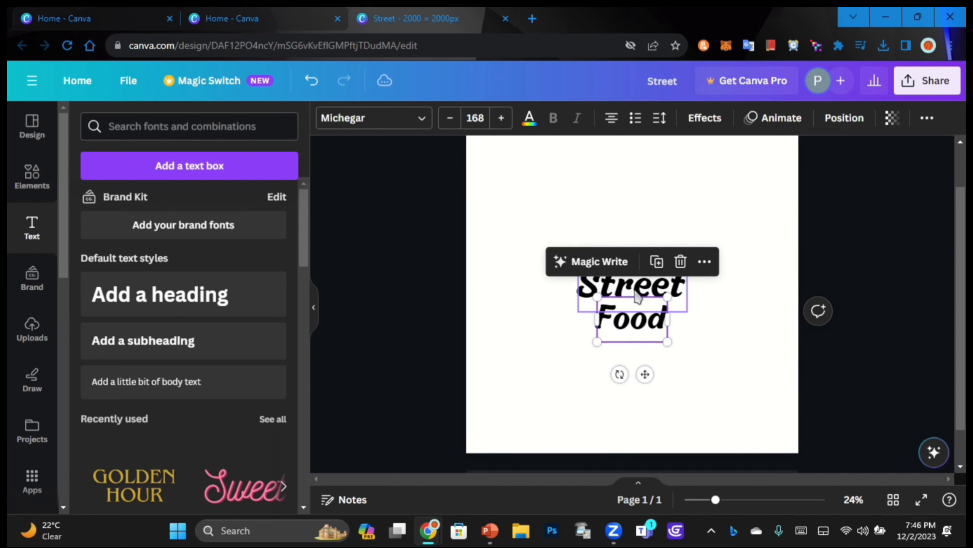
Apply the Outline effect to the "Street" text in black with a thickness of 14
left_click(634, 293)
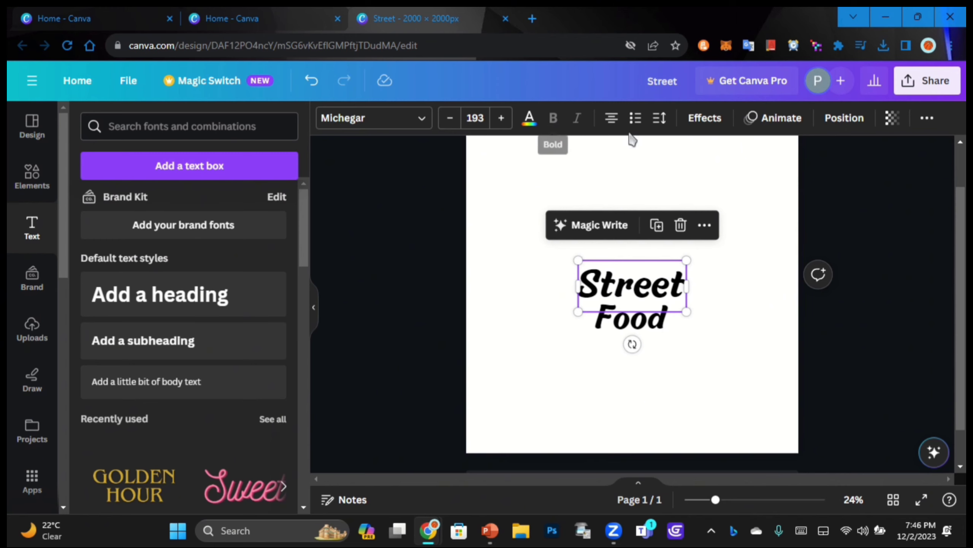
left_click(690, 123)
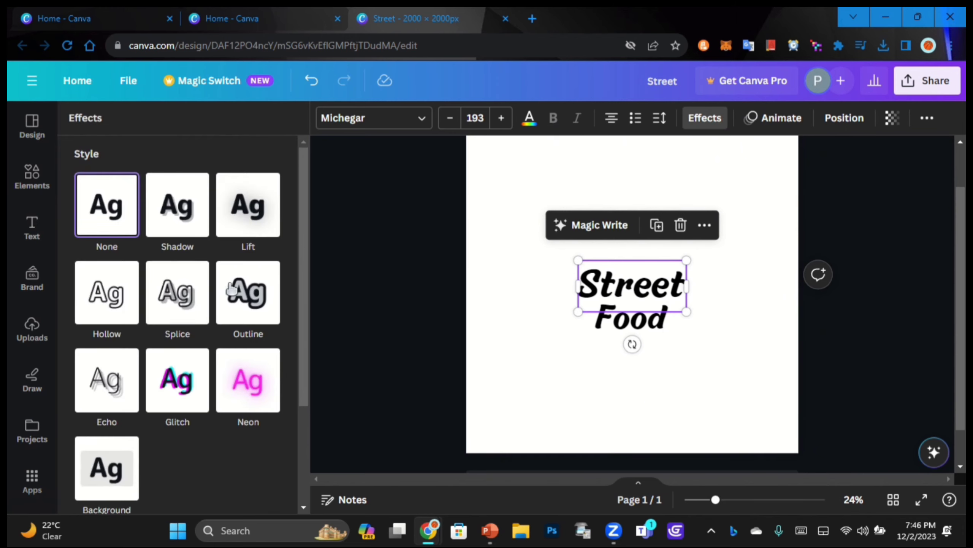
left_click(247, 295)
left_click(269, 400)
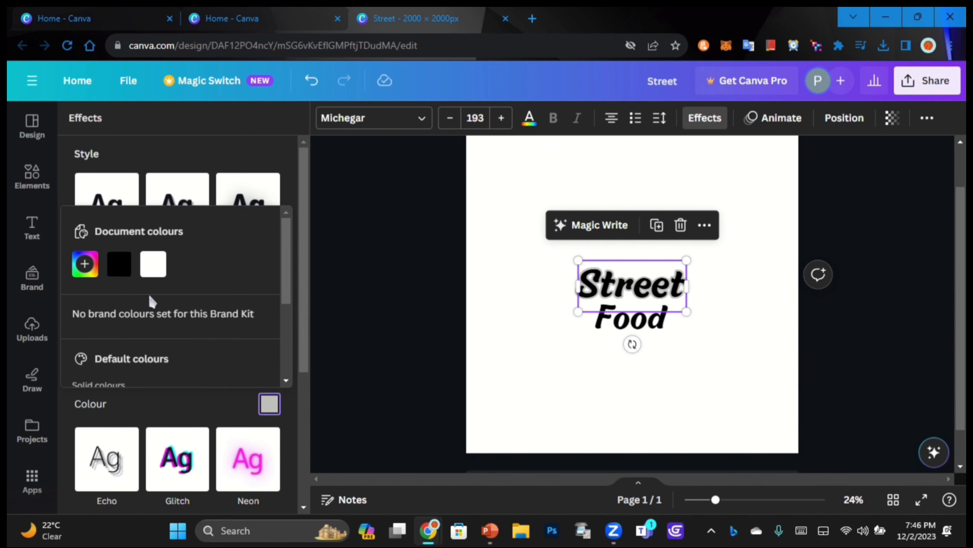
left_click(119, 264)
left_click(187, 420)
left_click_drag(124, 381, 88, 384)
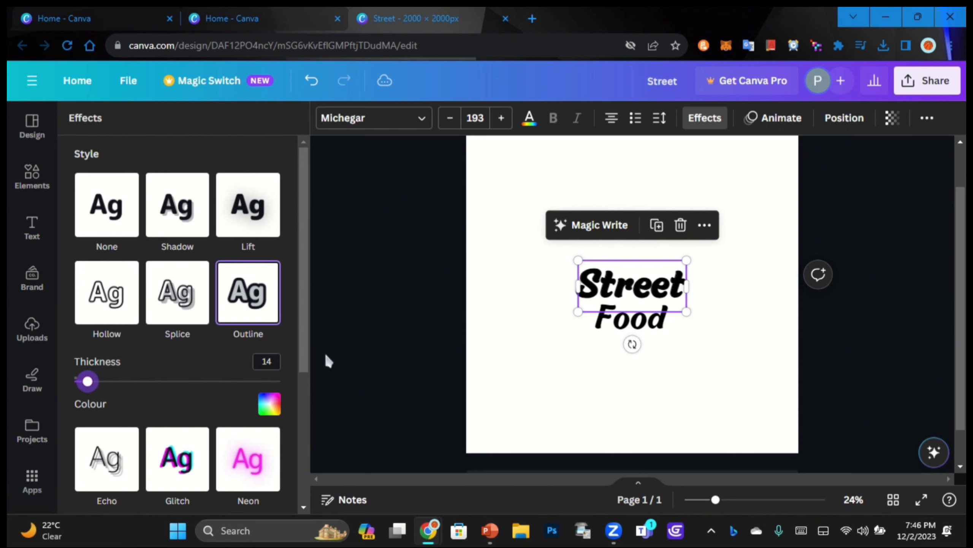
key("Escape")
left_click(517, 379)
Nudge the "Food" text into place, centred just beneath "Street"
left_click(607, 330)
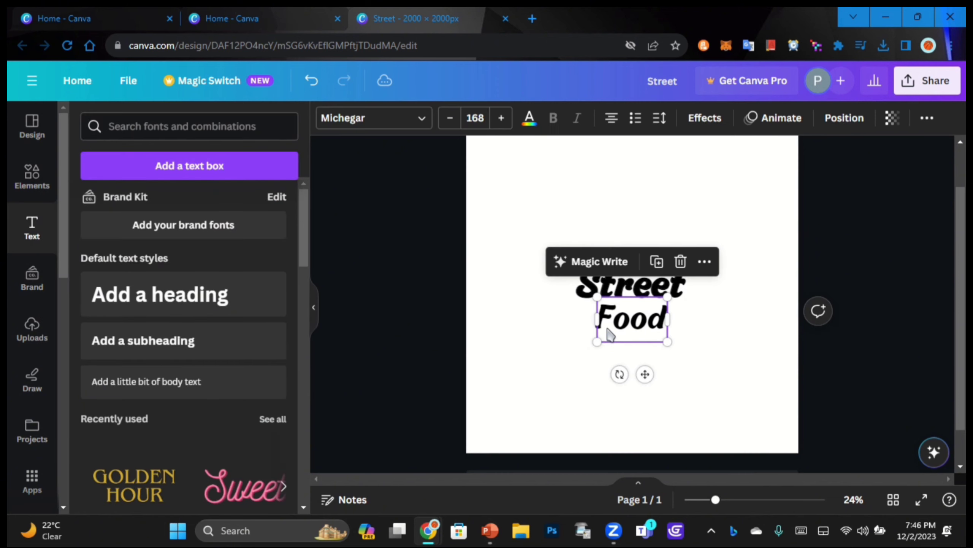
left_click(713, 339)
left_click_drag(654, 322, 651, 320)
left_click(719, 334)
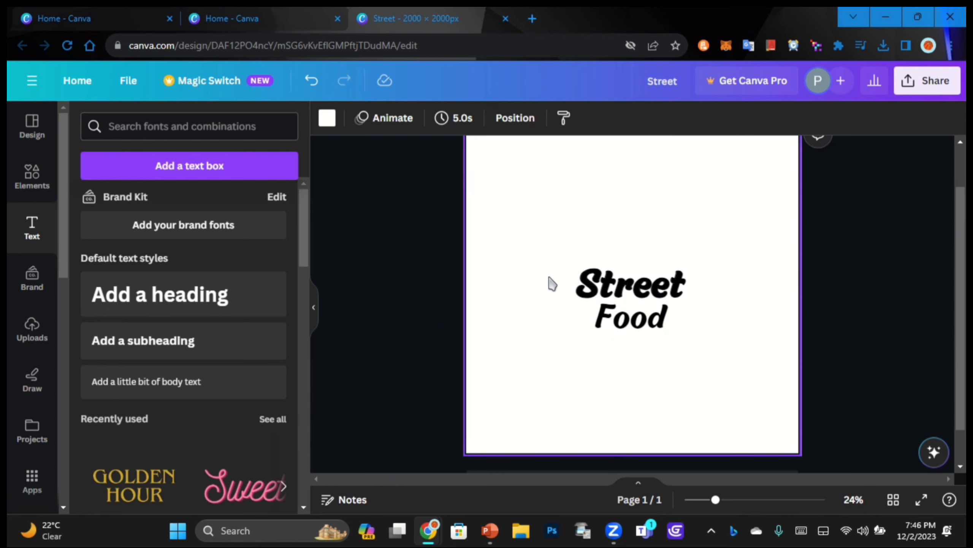
Add a circle from the basic shapes to the page
left_click(33, 177)
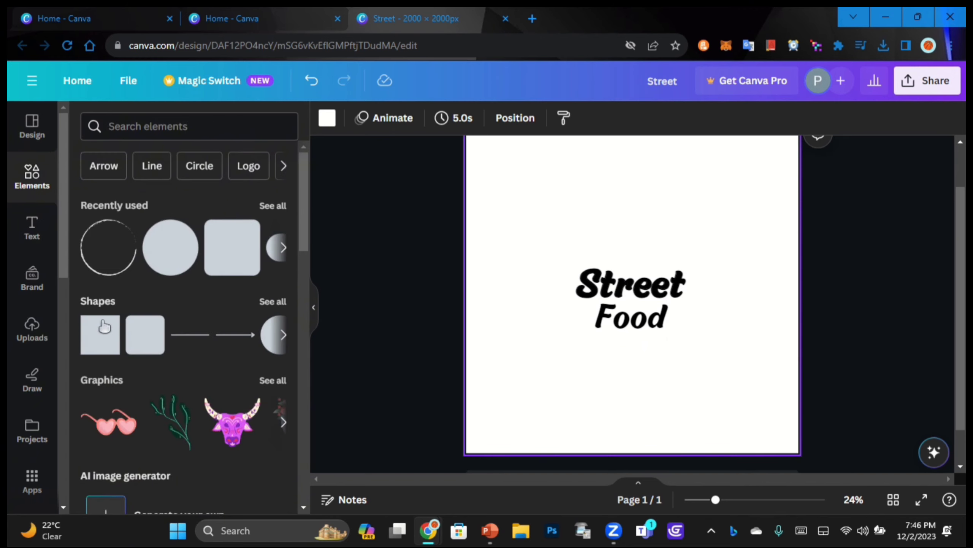
left_click(275, 302)
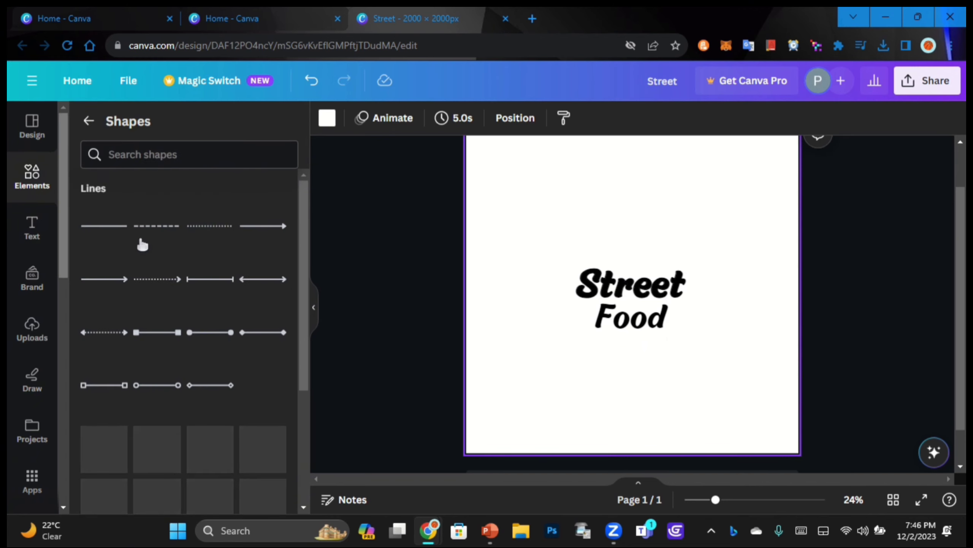
scroll(161, 261, "down", 5)
left_click(203, 287)
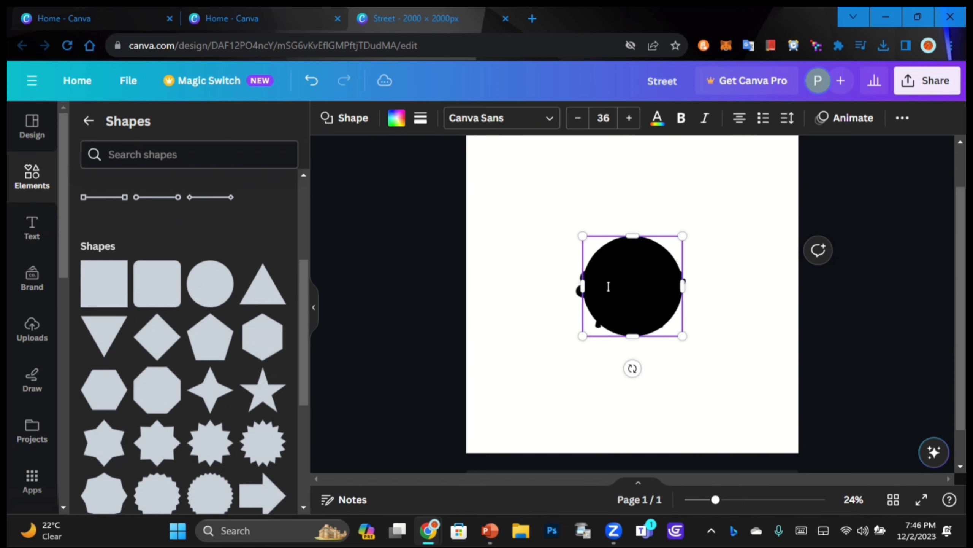
Fill the circle with a custom amber yellow and move it to the page's upper-left area, clear of the text
left_click(390, 118)
scroll(138, 238, "down", 2)
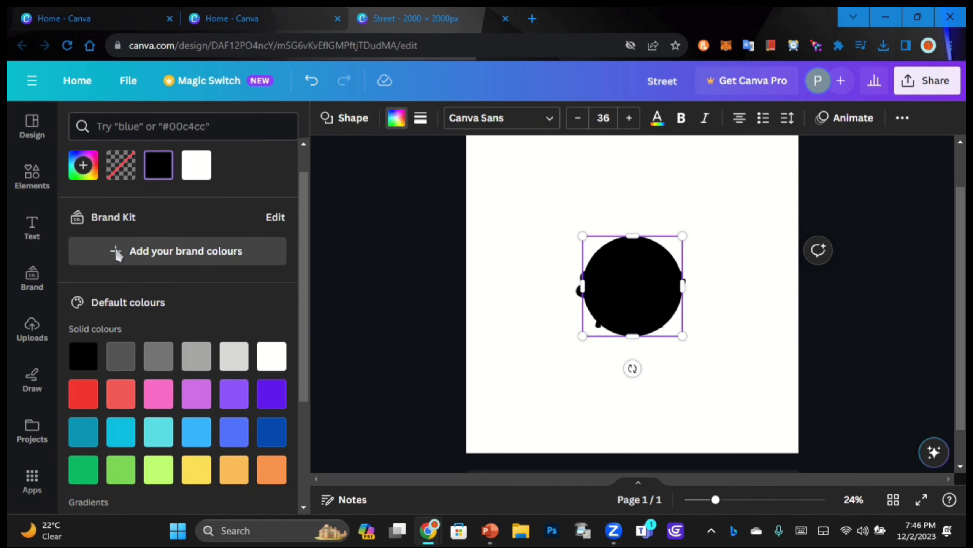
left_click(82, 157)
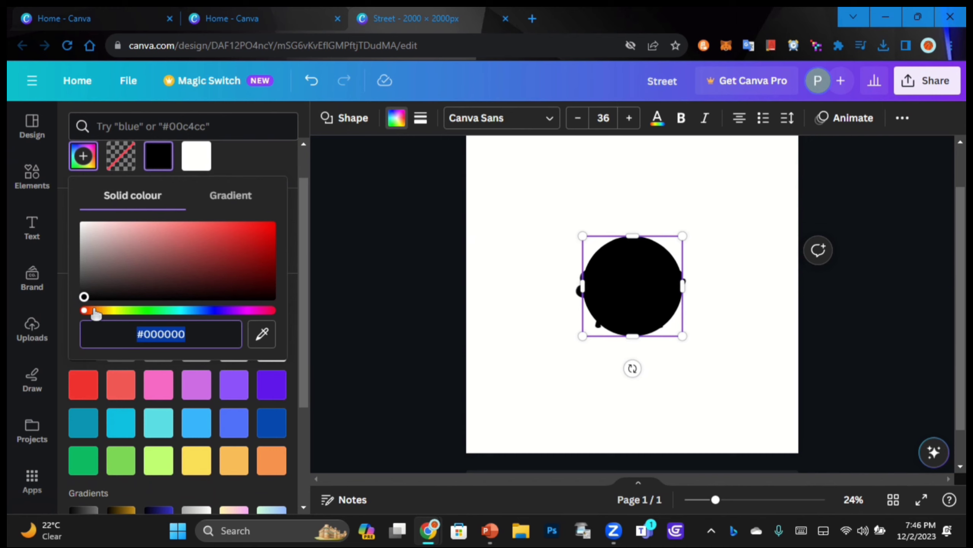
left_click(108, 311)
left_click_drag(92, 292, 315, 267)
left_click_drag(638, 260, 540, 184)
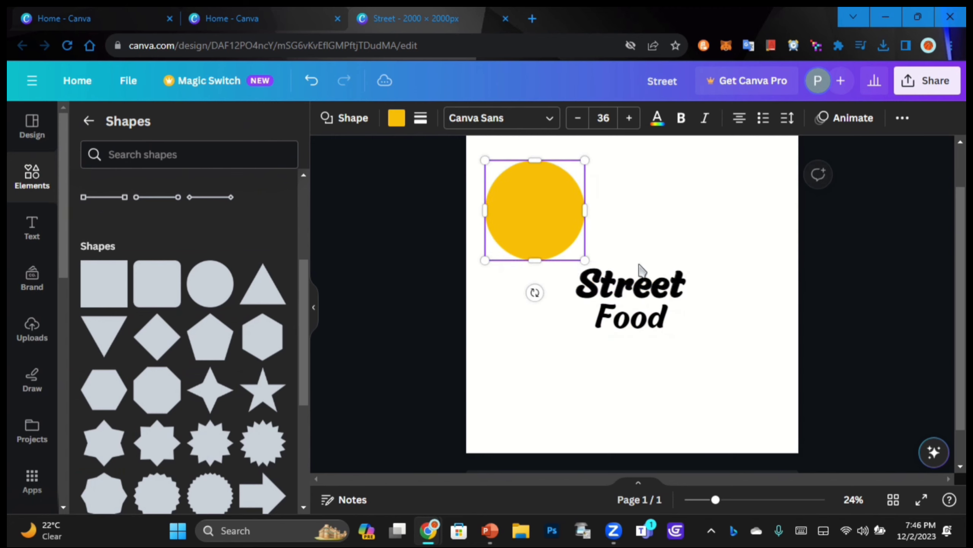
Change the "Street" text colour to a custom bright red
left_click(638, 283)
scroll(630, 343, "up", 2)
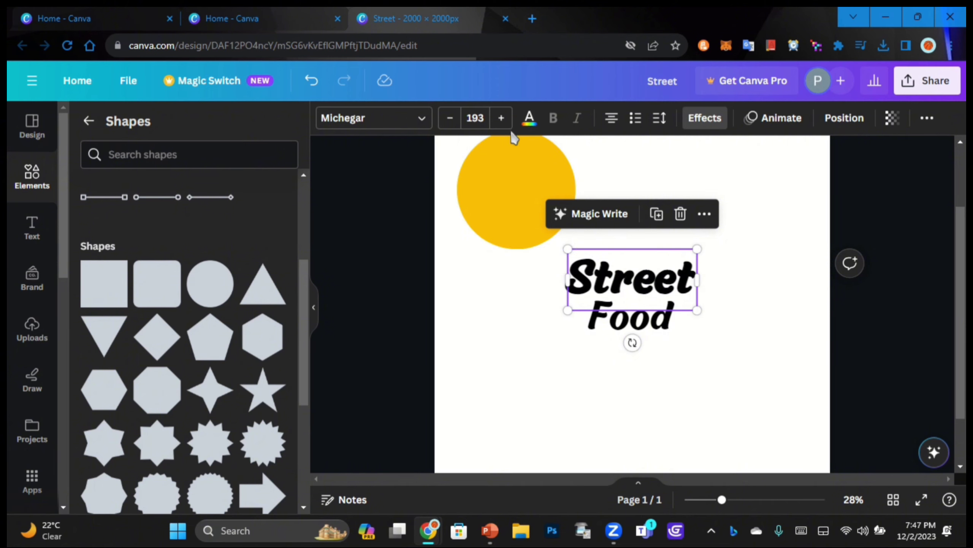
left_click(529, 118)
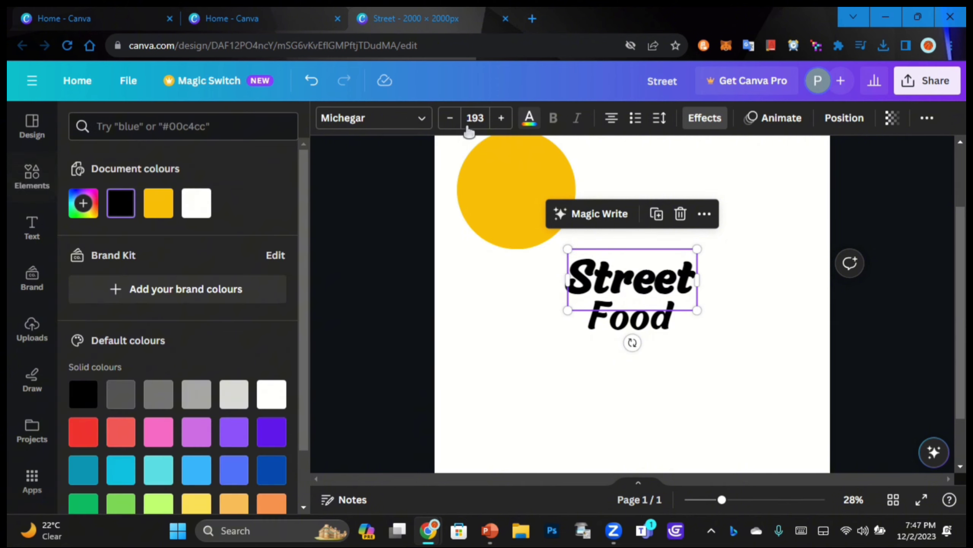
left_click(84, 203)
left_click_drag(146, 300, 273, 238)
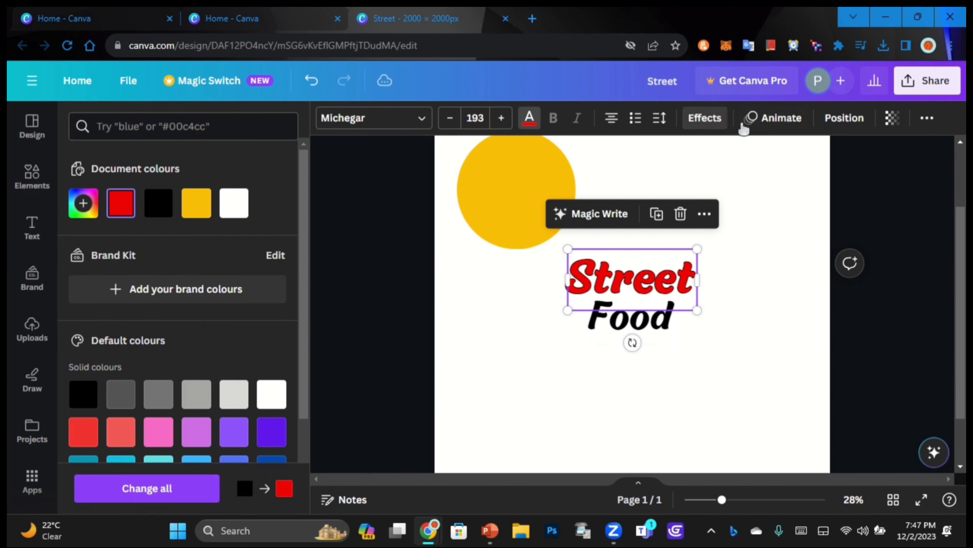
Change the outline colour of the "Street" text to the document's red
left_click(702, 119)
left_click(271, 402)
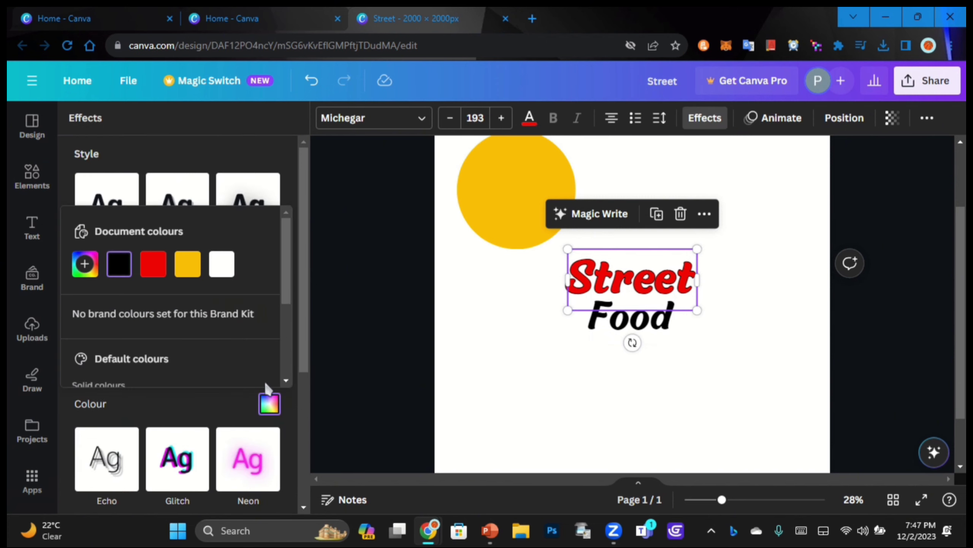
left_click(151, 261)
left_click(190, 395)
left_click(455, 386)
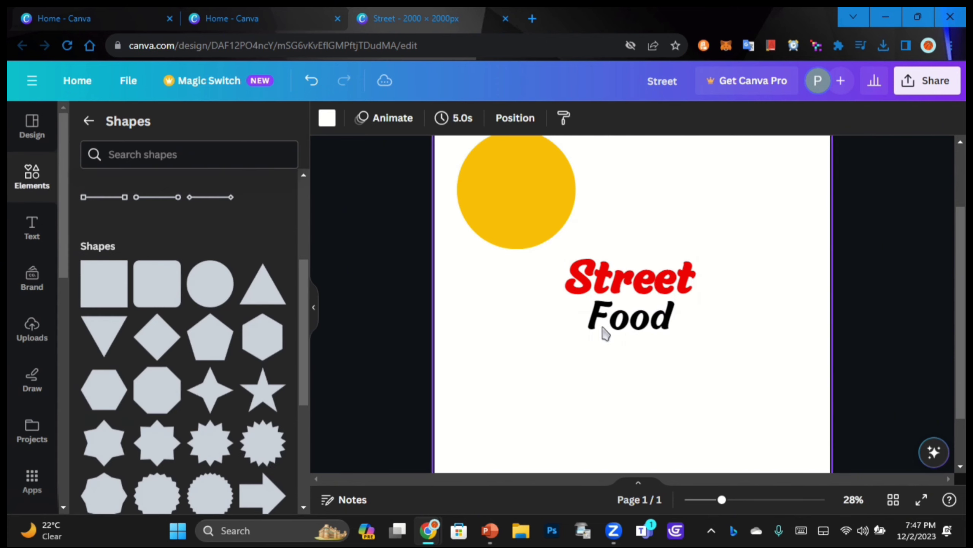
Change the "Food" text colour to the custom brown #7B4721
left_click(604, 332)
left_click(530, 118)
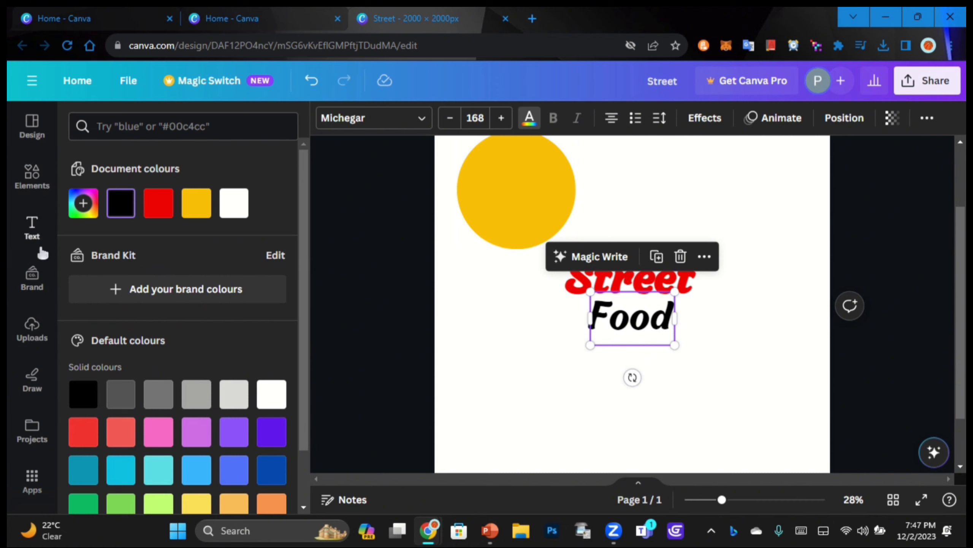
left_click(82, 203)
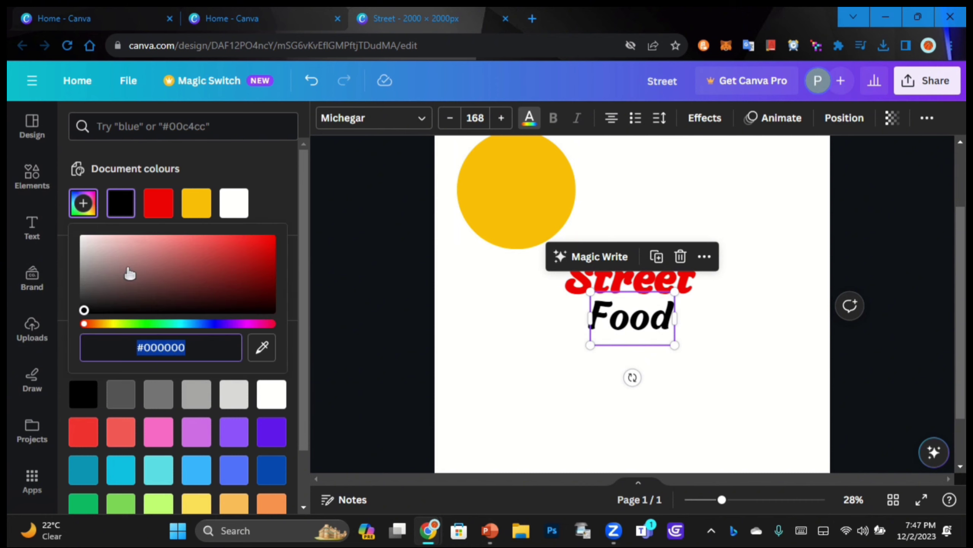
left_click(97, 323)
left_click_drag(236, 286, 222, 275)
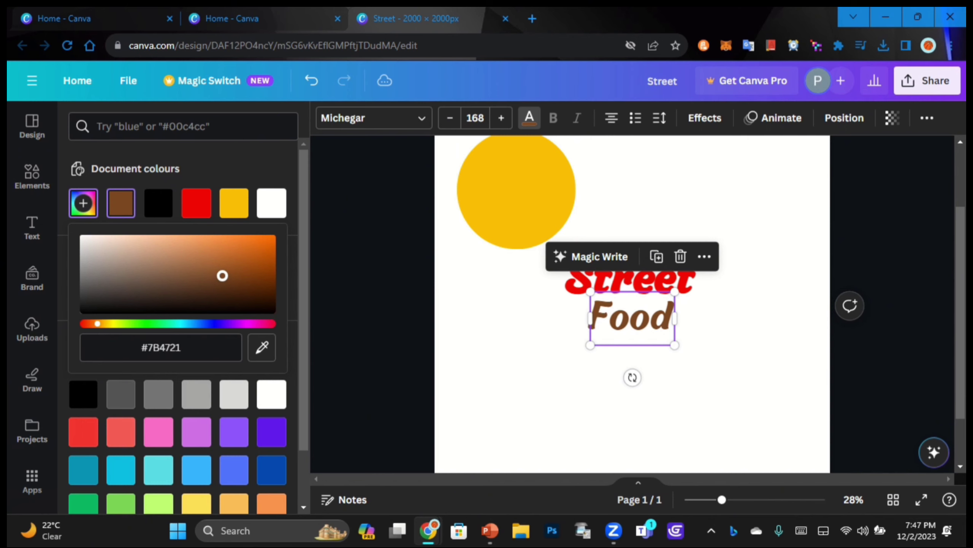
left_click(394, 309)
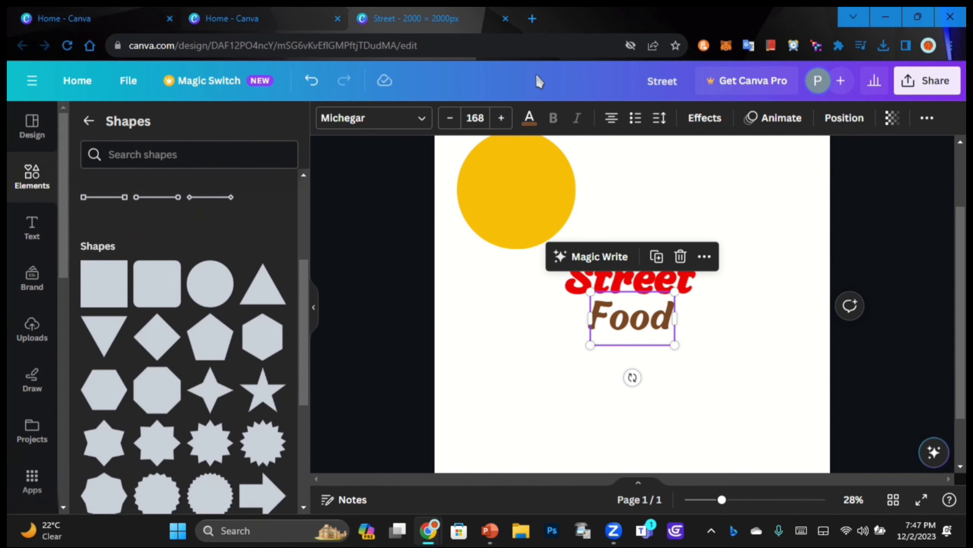
left_click(506, 289)
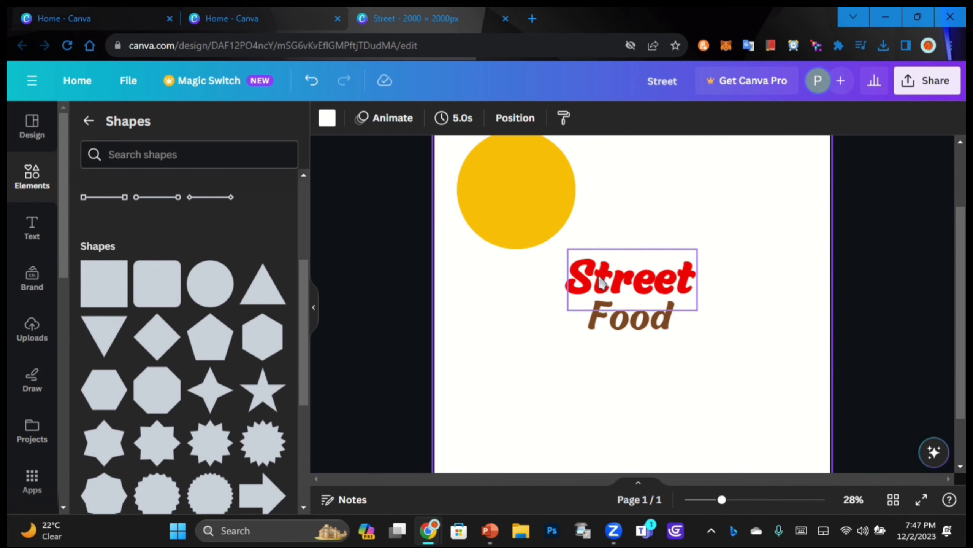
Duplicate the "Street" text with a slight offset to the left of the original and send the copy one layer backward
left_click(601, 282)
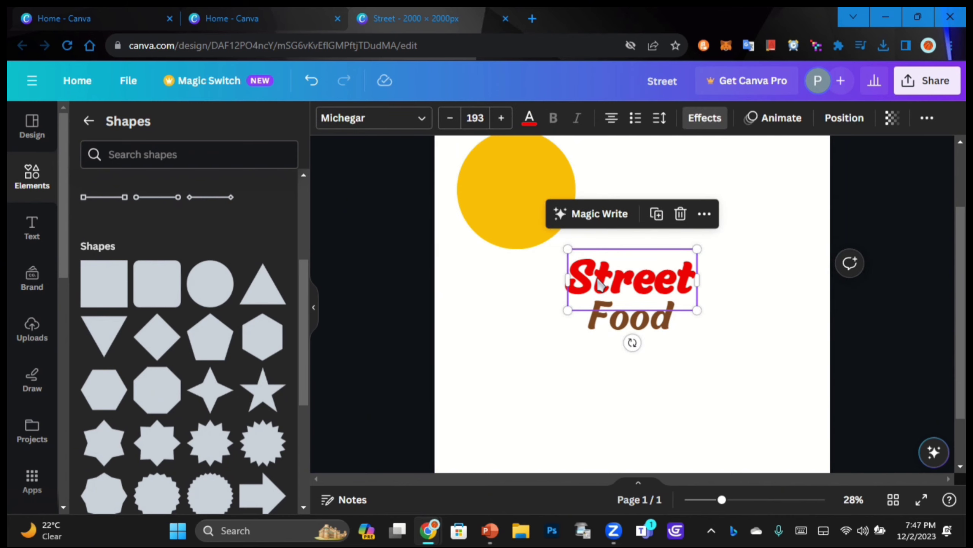
left_click_drag(617, 276, 606, 276)
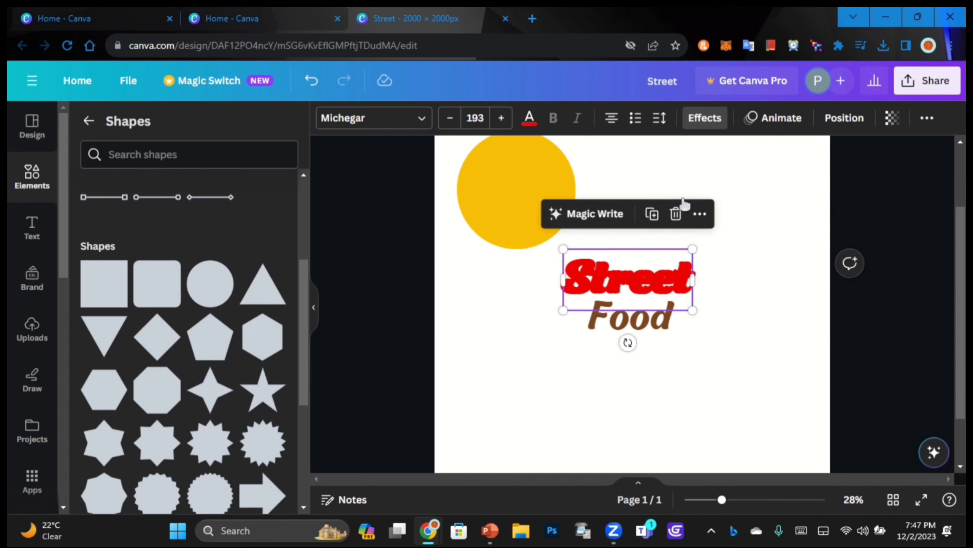
left_click(834, 120)
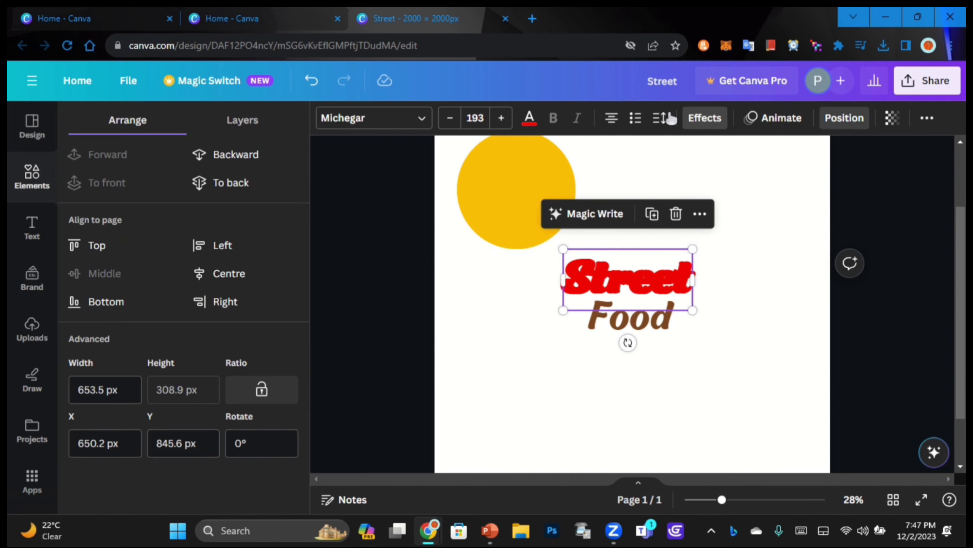
left_click(244, 165)
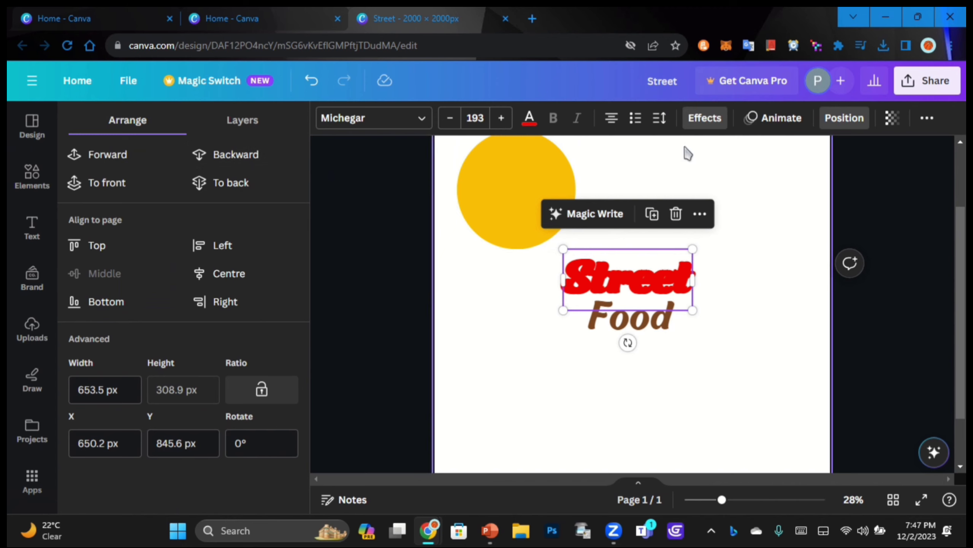
Colour the "Street" copy black with a black outline of thickness 16 and send it behind the red text
left_click(530, 118)
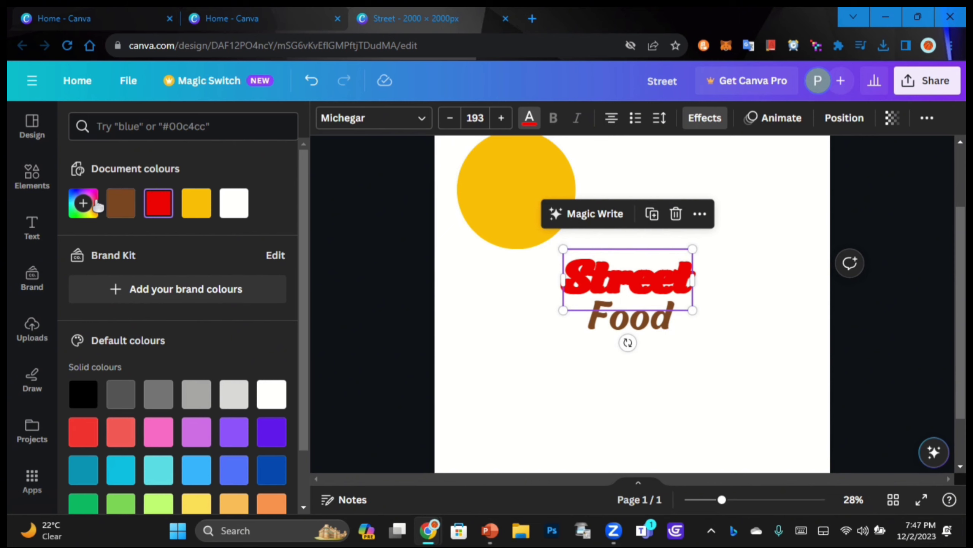
left_click(83, 397)
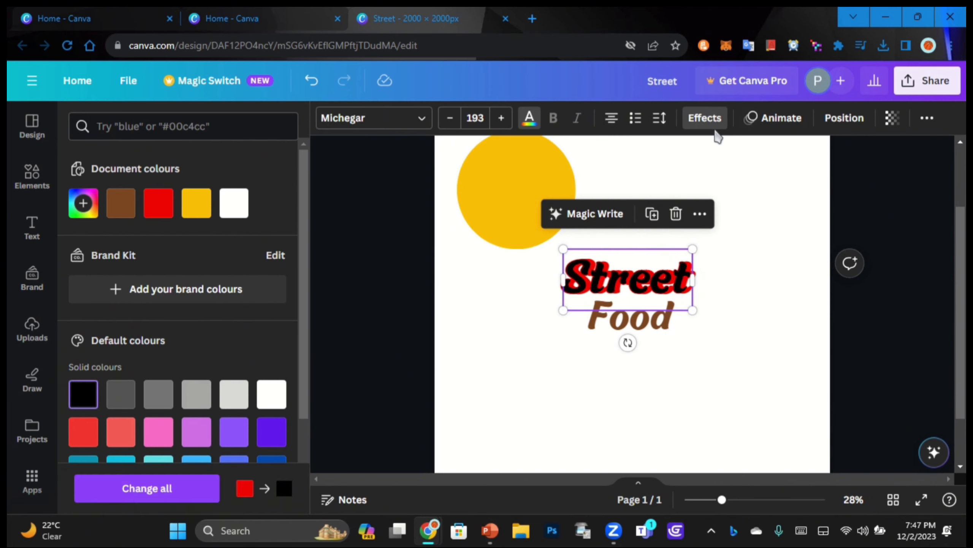
left_click(714, 124)
scroll(230, 268, "down", 2)
left_click(268, 240)
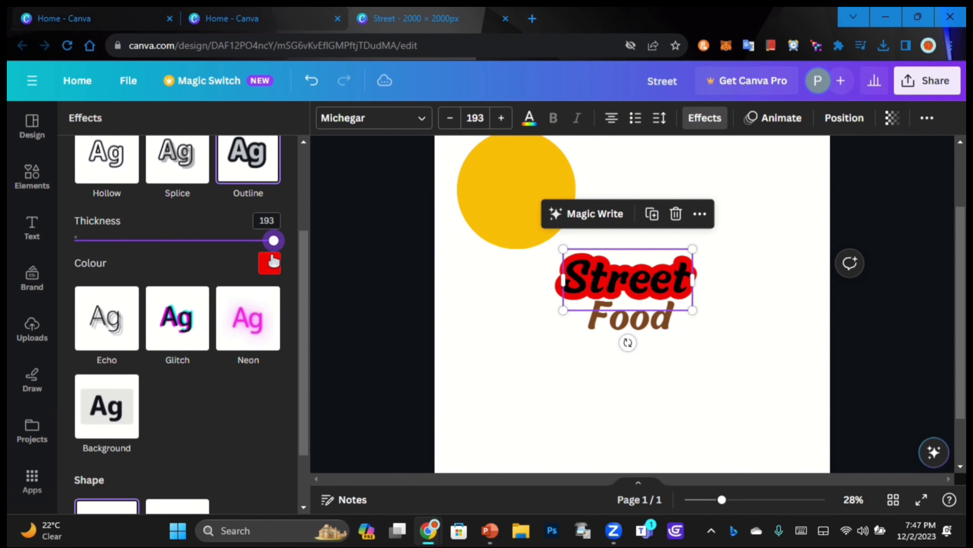
left_click_drag(273, 241, 89, 240)
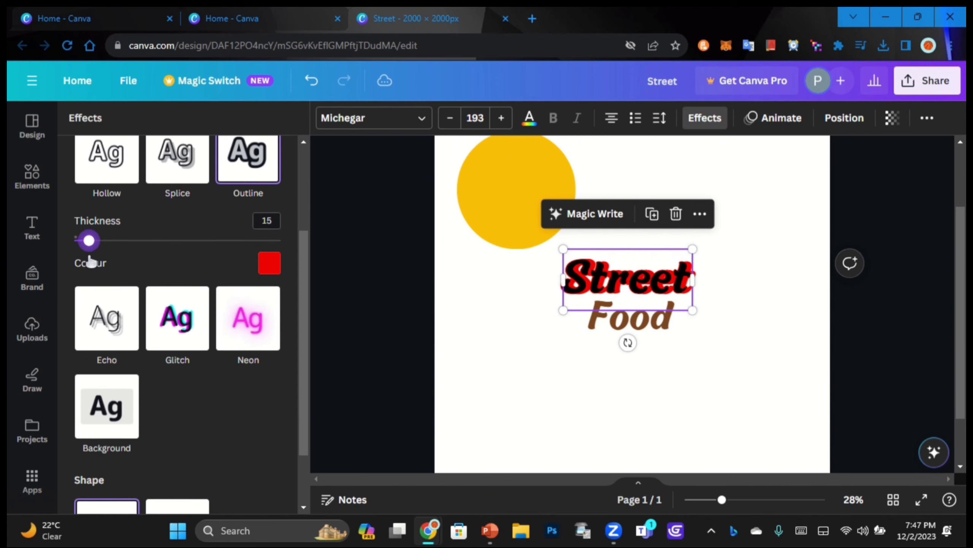
left_click(270, 263)
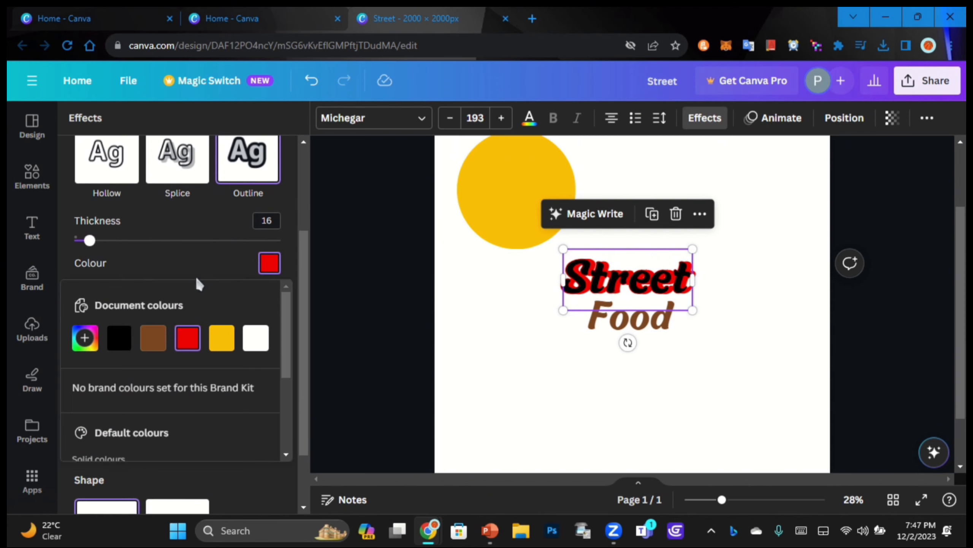
left_click(115, 341)
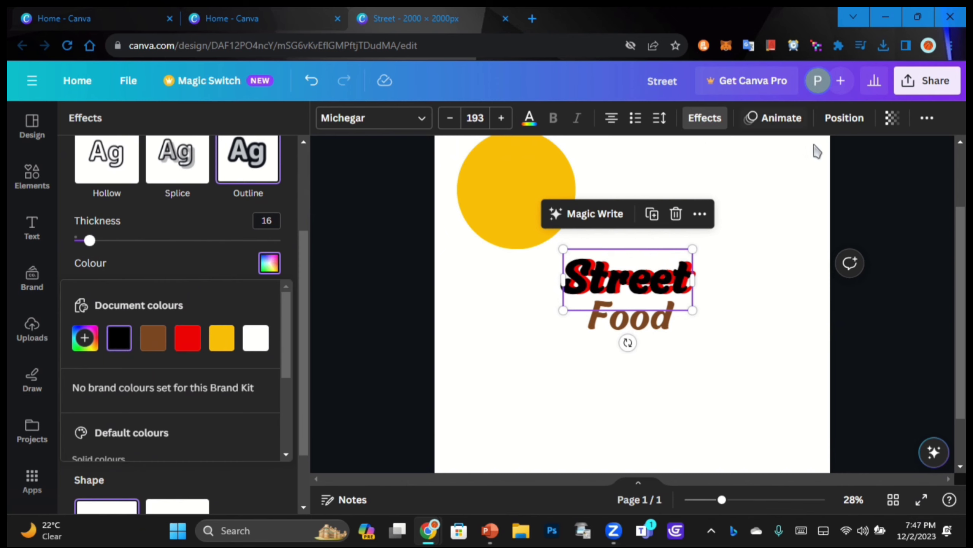
left_click(845, 119)
left_click(232, 156)
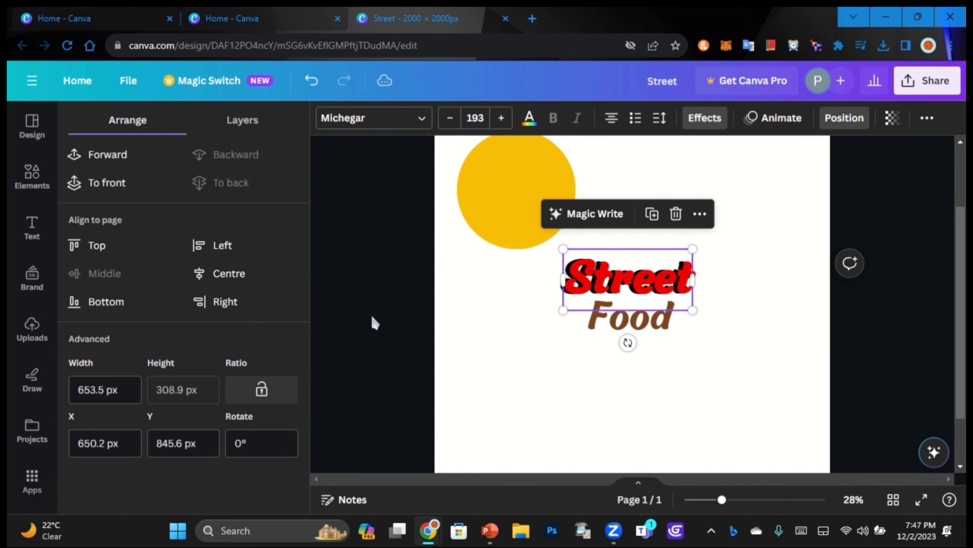
Duplicate the "Food" text with a slight offset to the left, centred under "Street", and send the copy one layer backward
left_click(637, 320)
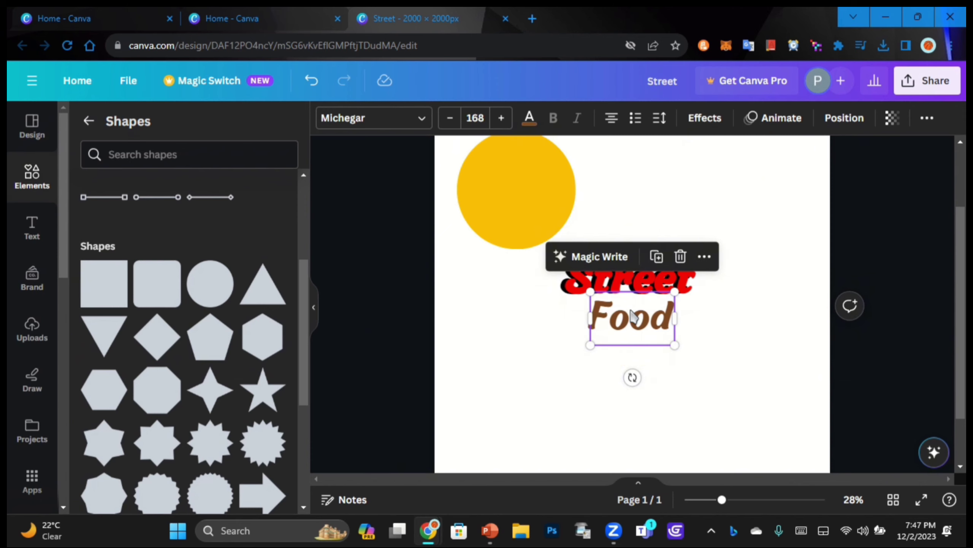
left_click_drag(636, 324, 632, 324)
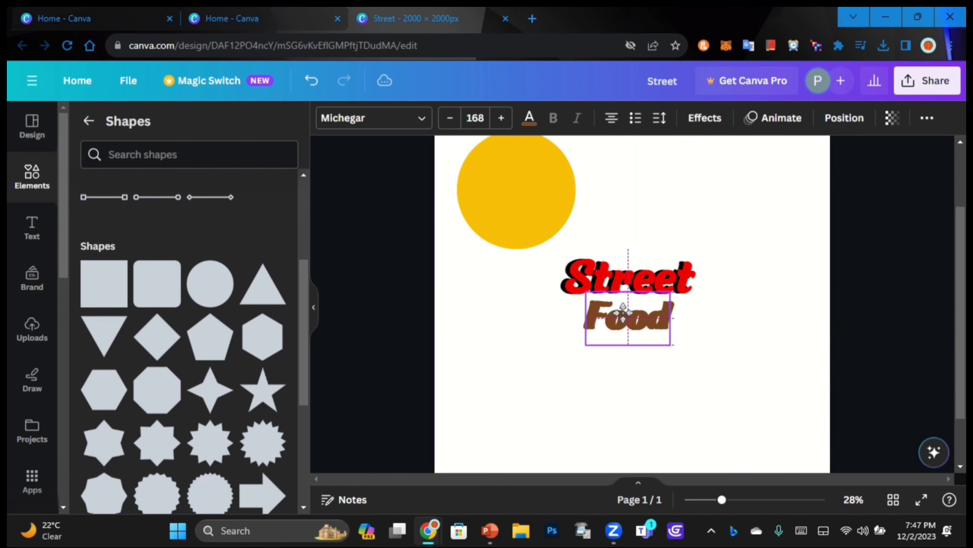
left_click(845, 119)
left_click(229, 155)
Change the colour of the "Food" copy behind the brown text to the custom pale yellow #FFEA7A
left_click(529, 118)
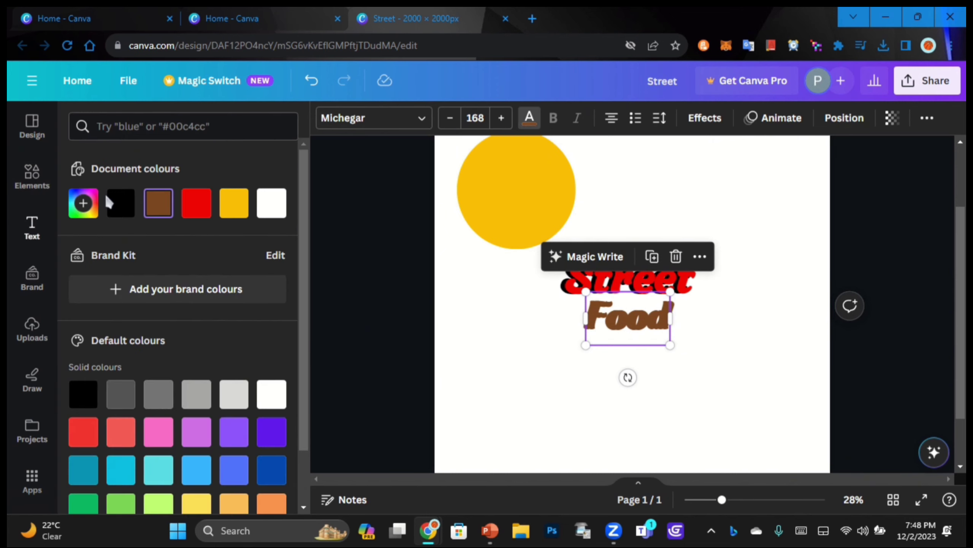
left_click(82, 216)
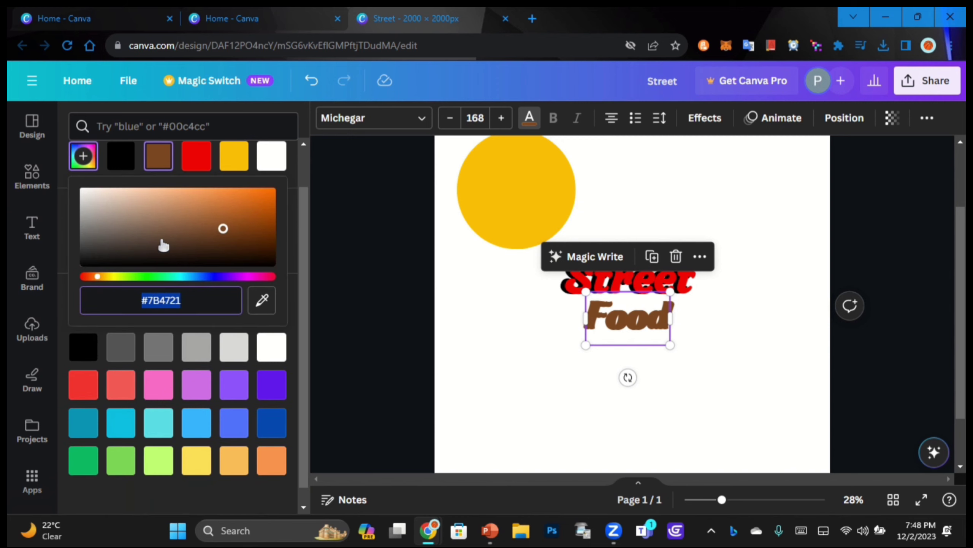
left_click_drag(100, 280, 112, 281)
left_click_drag(199, 233, 184, 190)
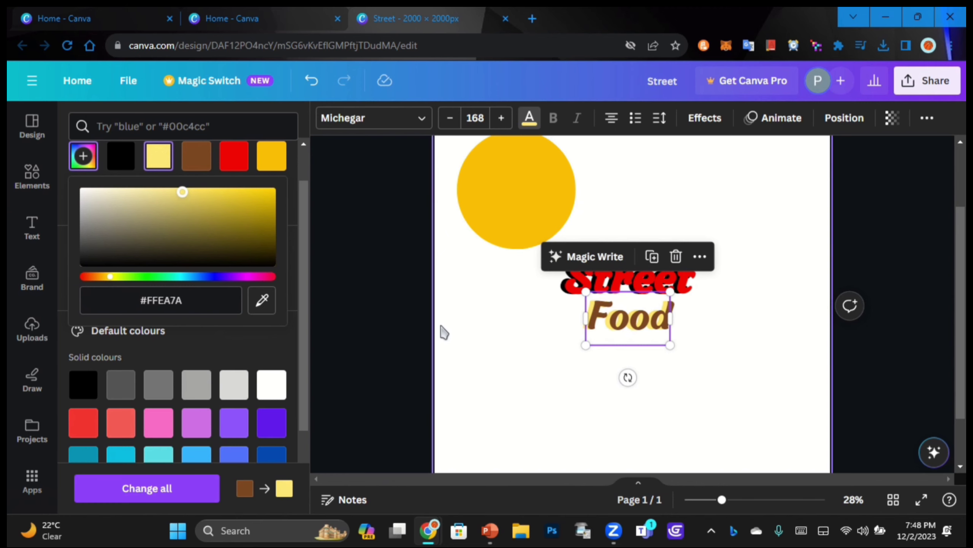
left_click(441, 330)
Nudge the pale yellow "Food" copy and the black "Street" copy slightly right, closer to the texts in front of them
left_click(592, 315)
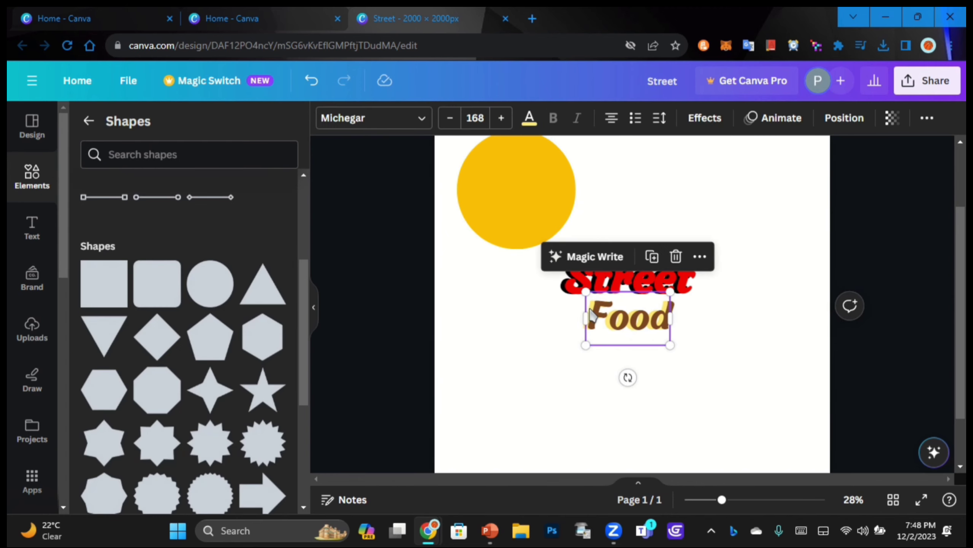
key("Right")
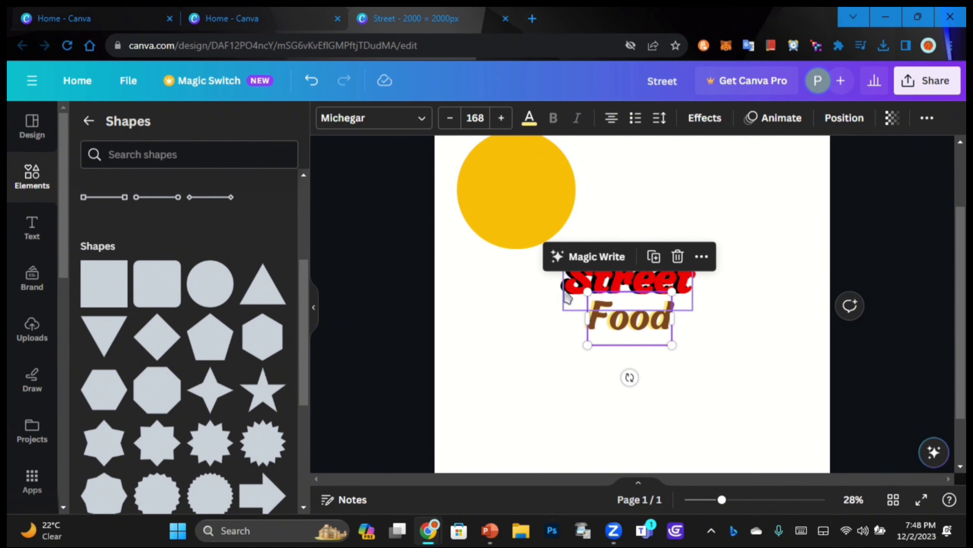
left_click(568, 295)
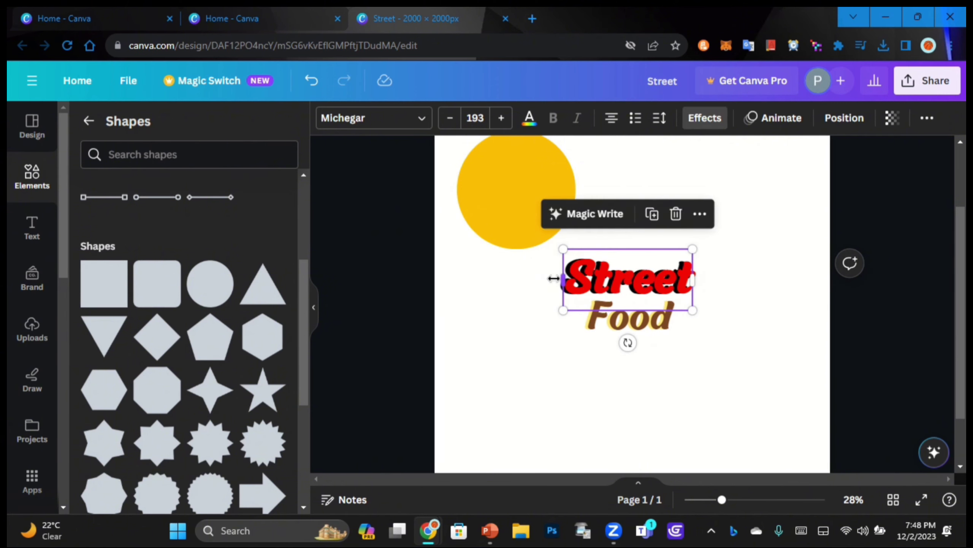
key("Left")
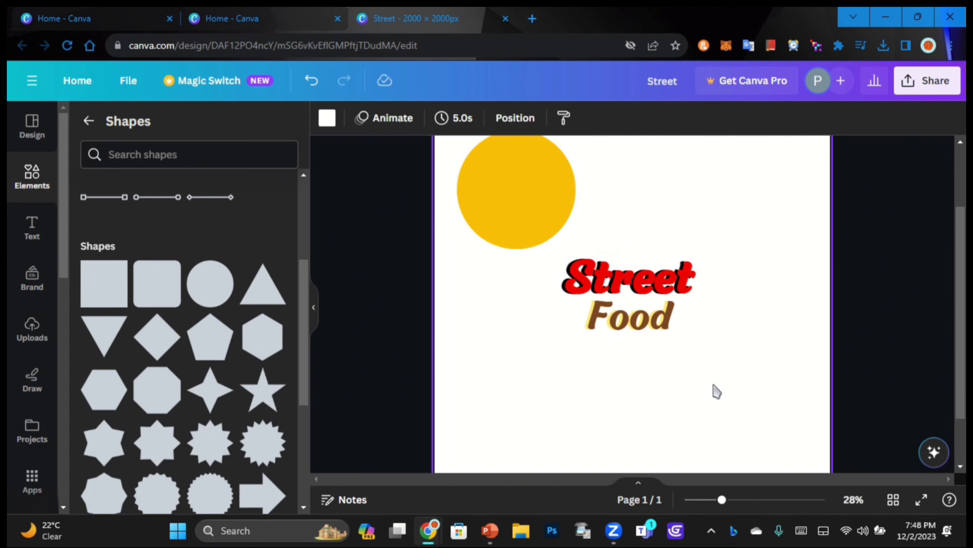
Group all the "Street" and "Food" texts together with their shadow copies
left_click_drag(693, 357, 560, 252)
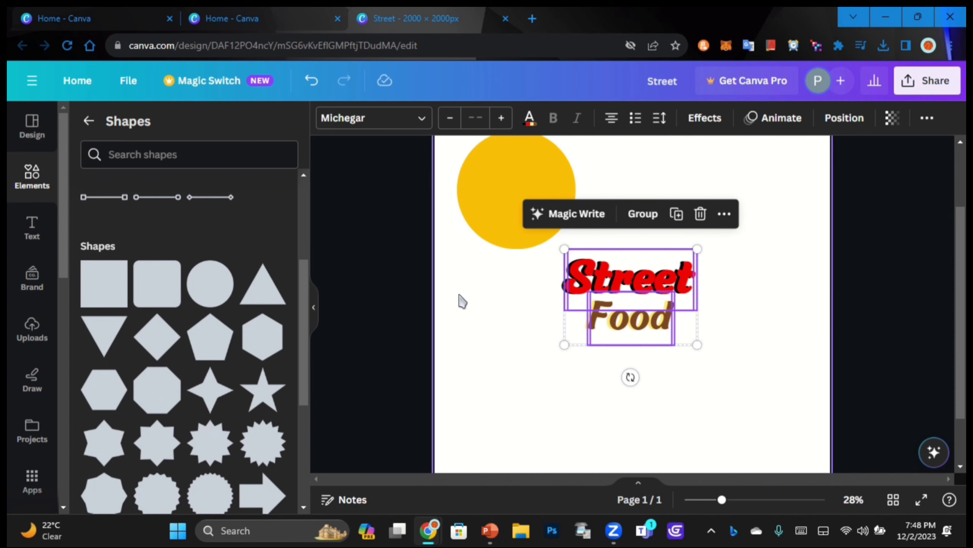
left_click(643, 214)
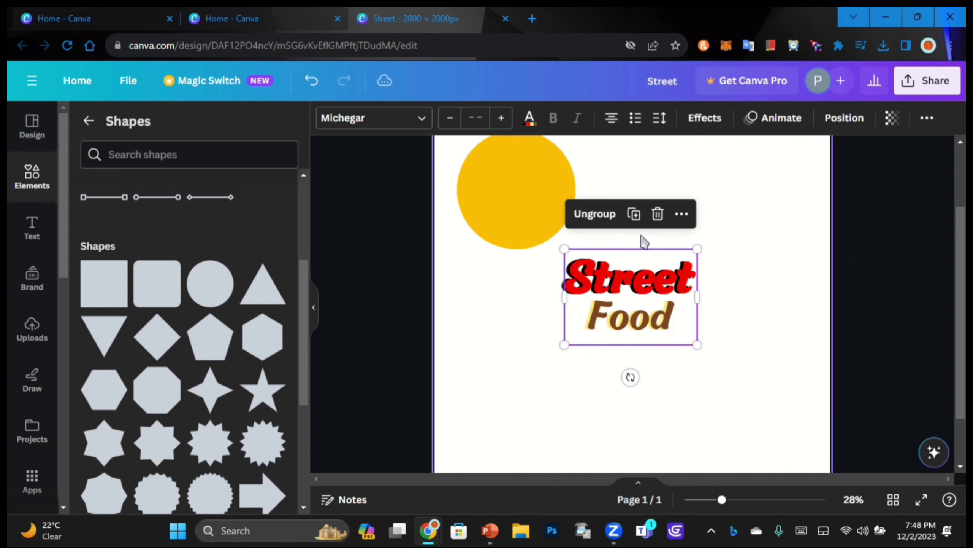
left_click(715, 315)
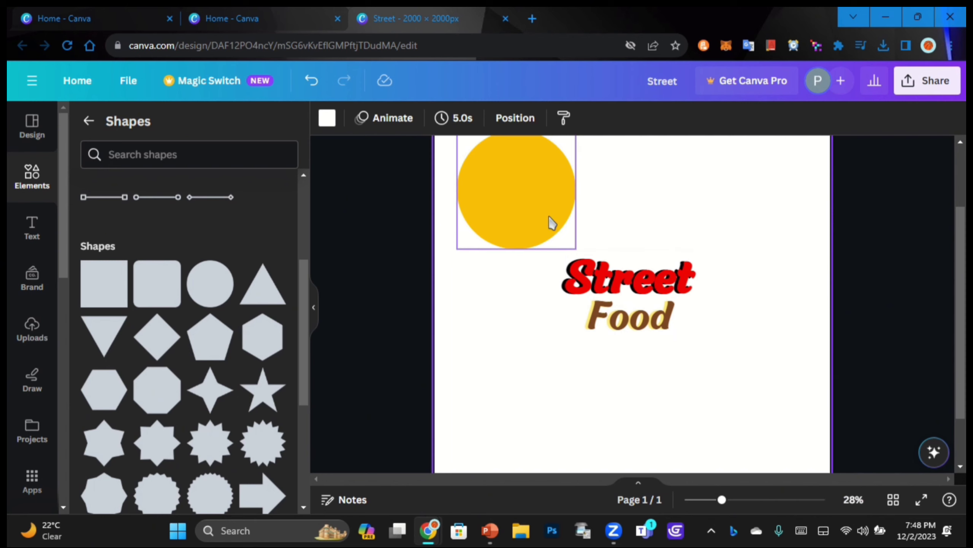
Move the amber circle behind the "Street Food" lettering and enlarge it proportionally until it surrounds the whole text
left_click(525, 193)
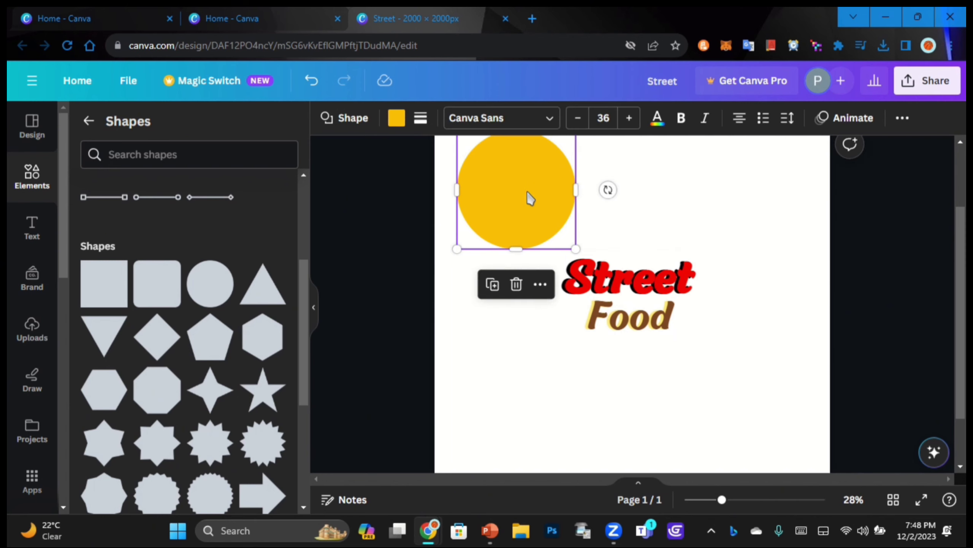
left_click_drag(530, 193, 620, 286)
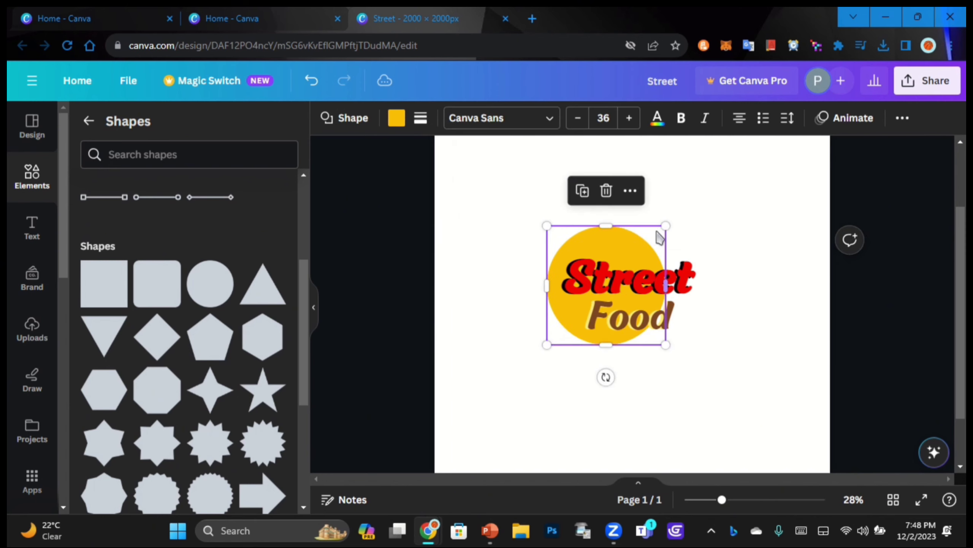
left_click_drag(666, 232, 692, 232)
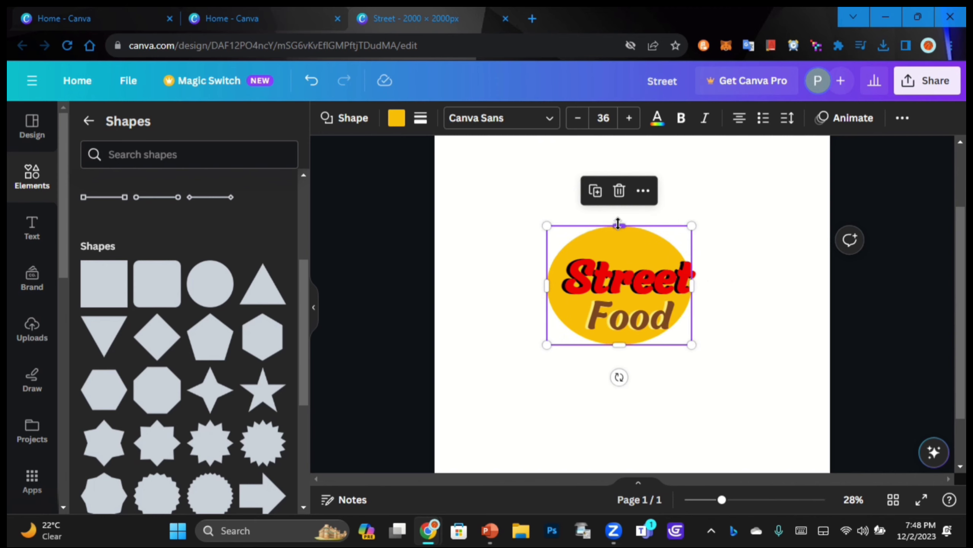
key("ctrl+z")
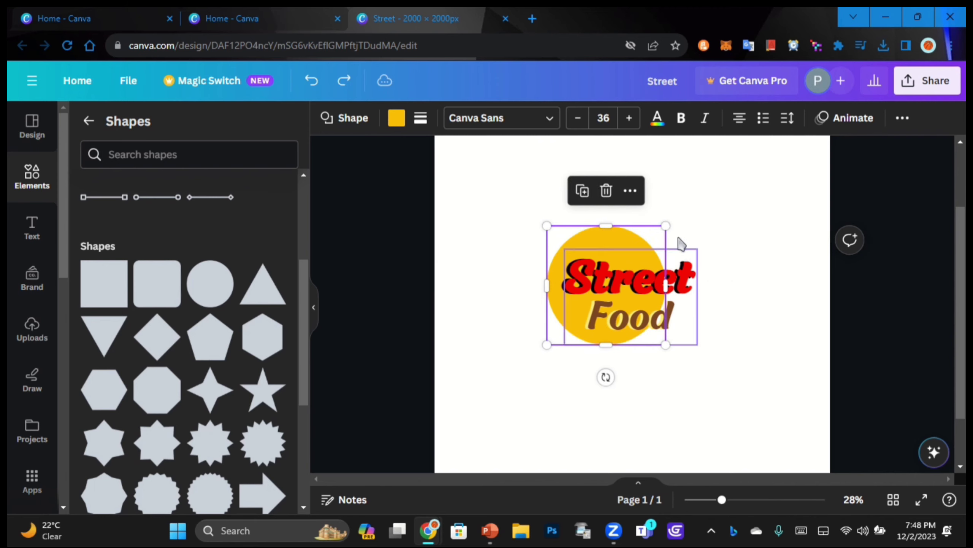
left_click_drag(667, 225, 710, 181)
left_click_drag(624, 217, 624, 227)
left_click(820, 261)
Move the grouped "Street Food" lettering slightly up so it sits centred inside the amber circle
left_click(630, 276)
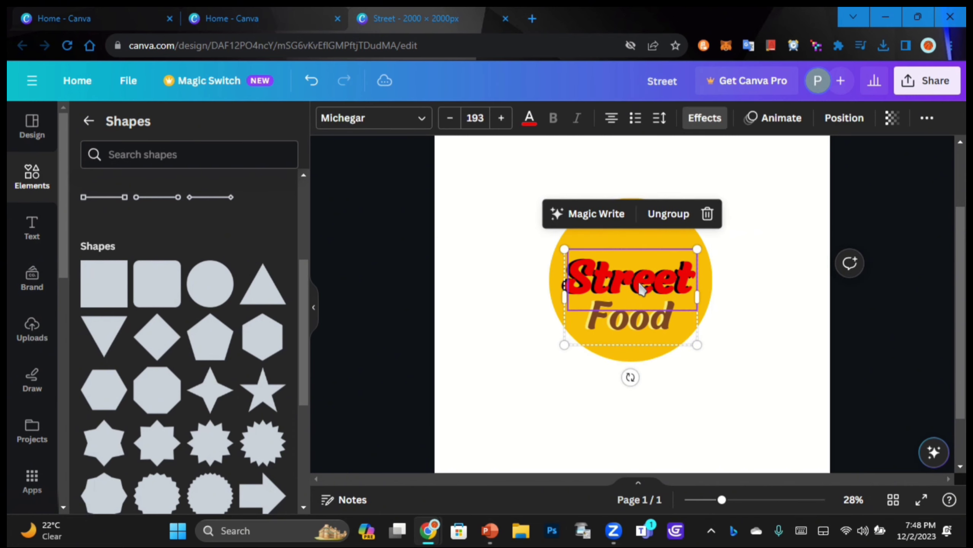
left_click_drag(630, 275, 627, 271)
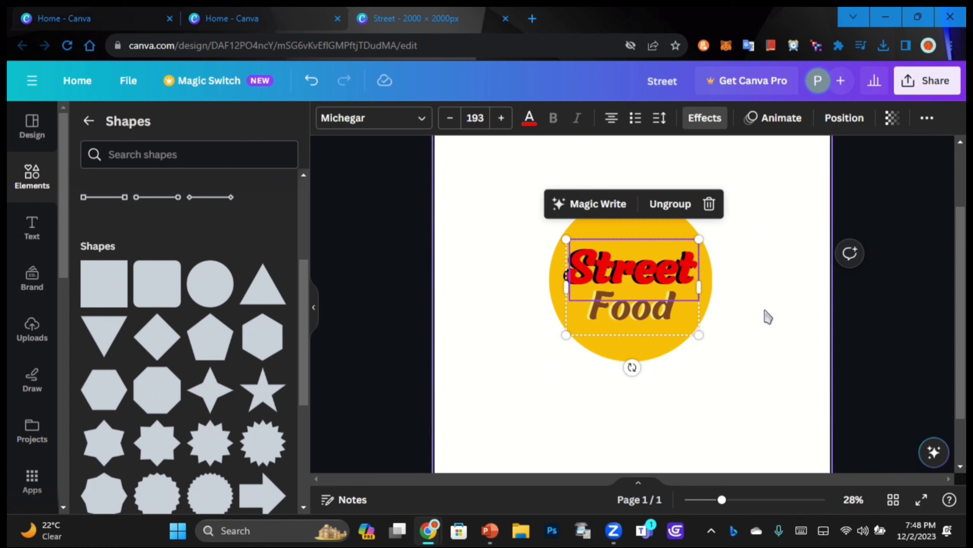
left_click(721, 283)
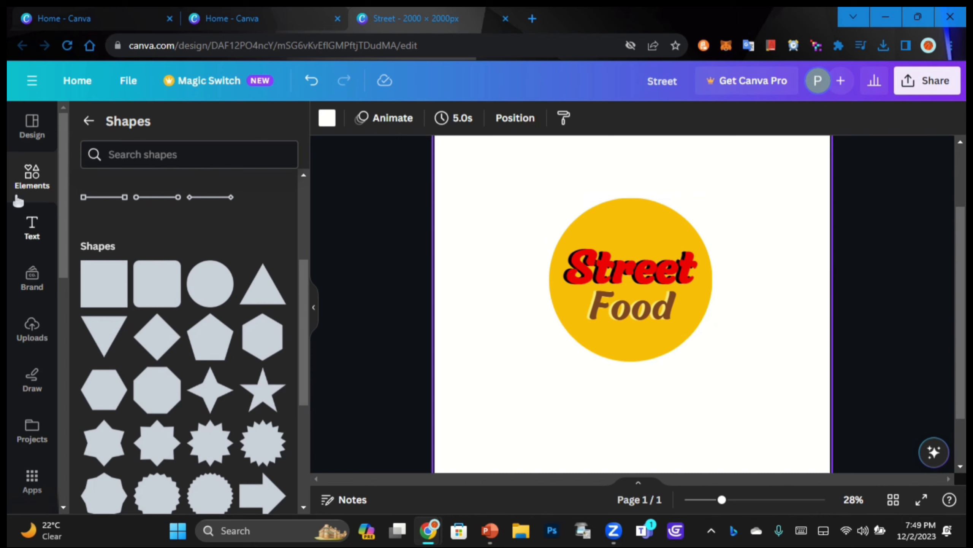
Add the recently used black brush-stroke circle outline over the amber circle, rotate it clockwise and shift it slightly down
left_click(89, 121)
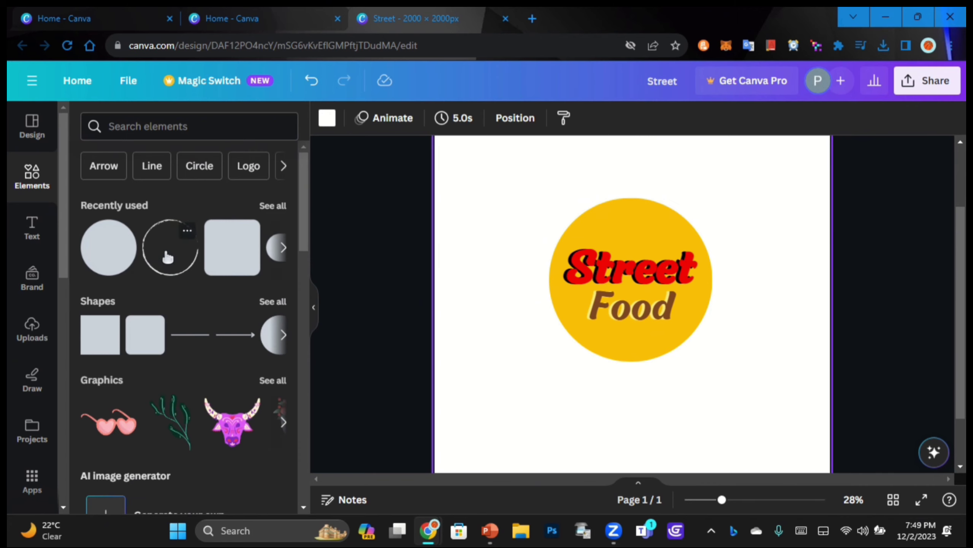
left_click(191, 248)
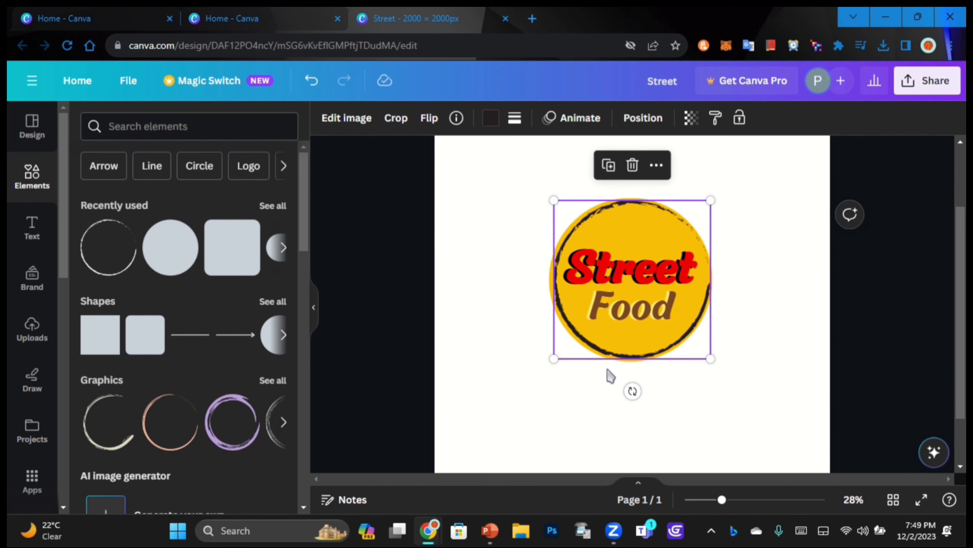
left_click_drag(632, 391, 559, 364)
left_click_drag(648, 352, 644, 352)
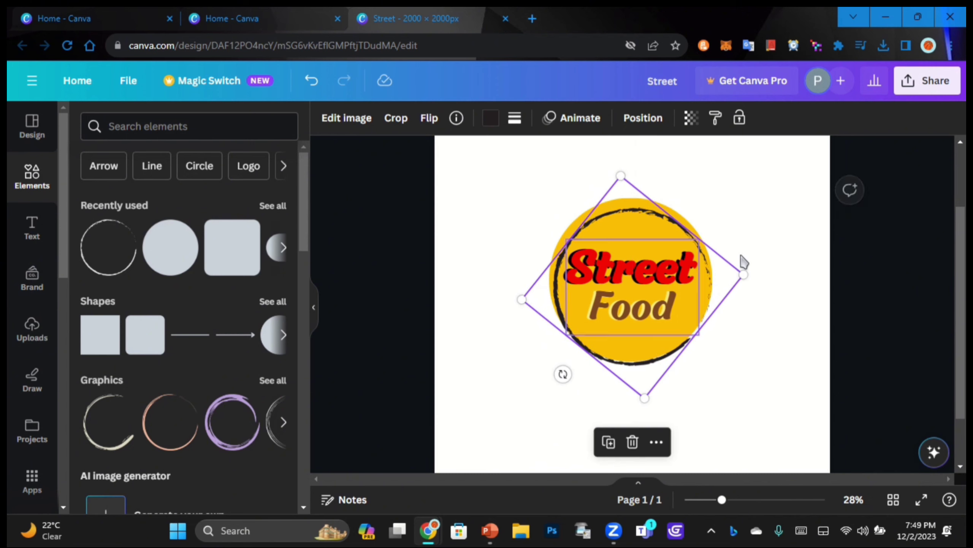
Enlarge the black brush-stroke outline slightly and shift it so it frames the edge of the amber circle
left_click(728, 250)
left_click(696, 227)
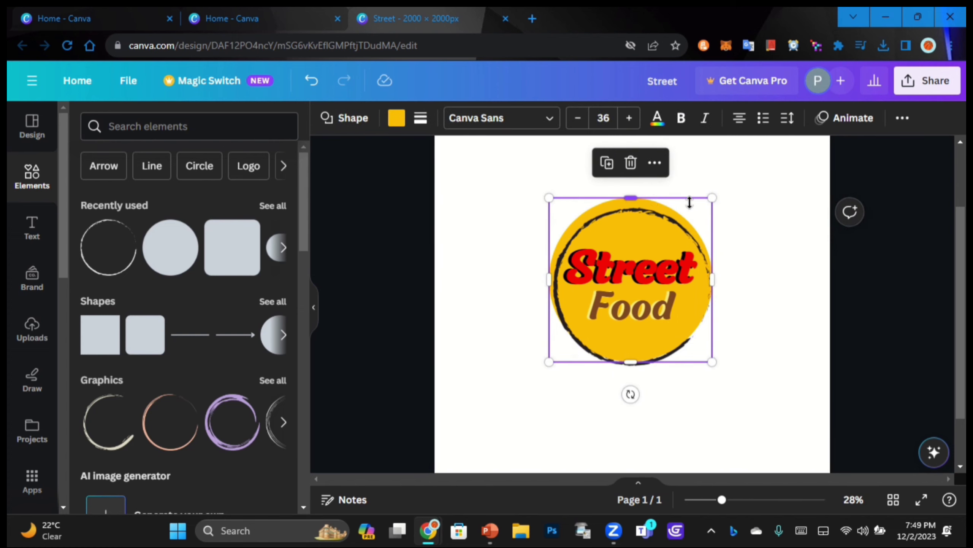
left_click(678, 230)
mouse_move(624, 171)
left_mouse_down()
mouse_move(617, 153)
mouse_move(618, 164)
left_mouse_up()
left_click_drag(675, 300, 703, 246)
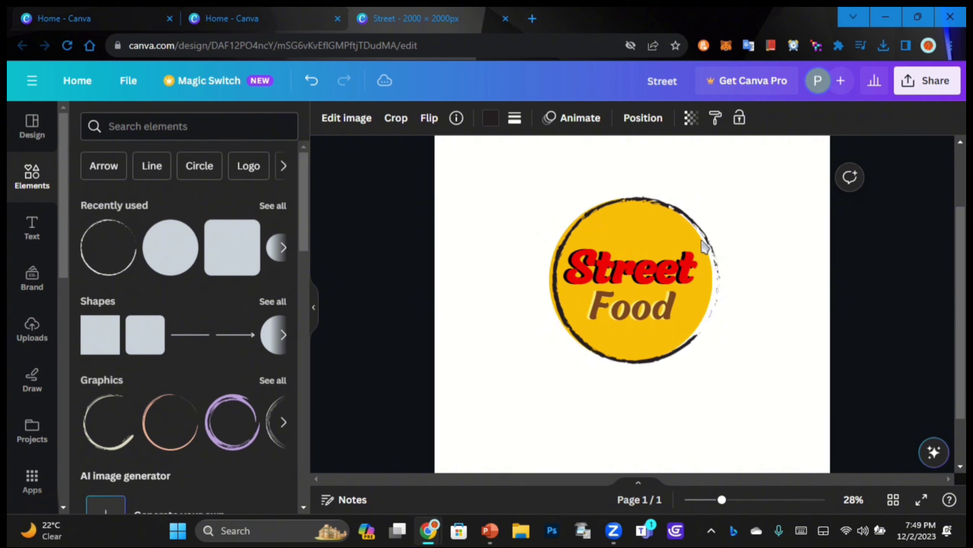
Rotate the brush-stroke outline slightly further clockwise around the amber circle
left_click(665, 217)
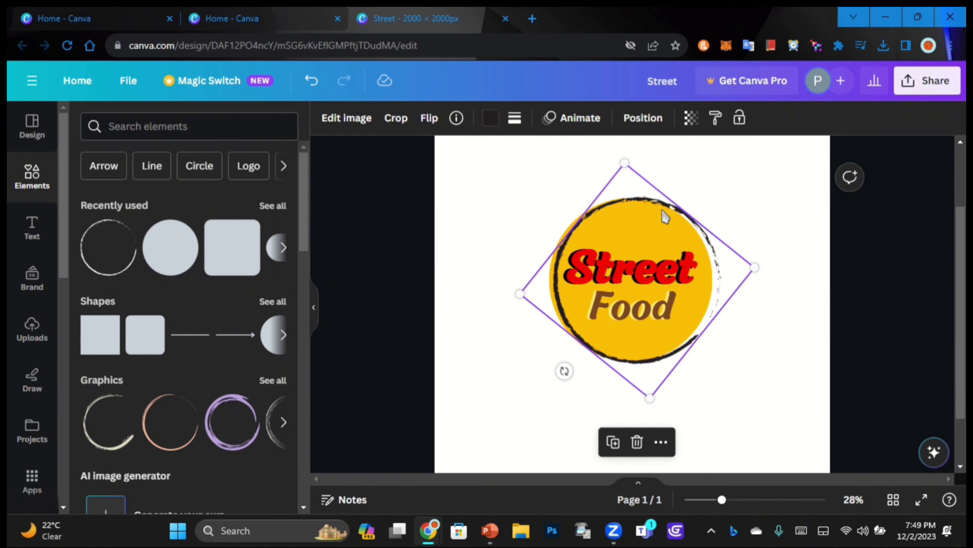
left_click_drag(565, 370, 547, 360)
left_click(747, 387)
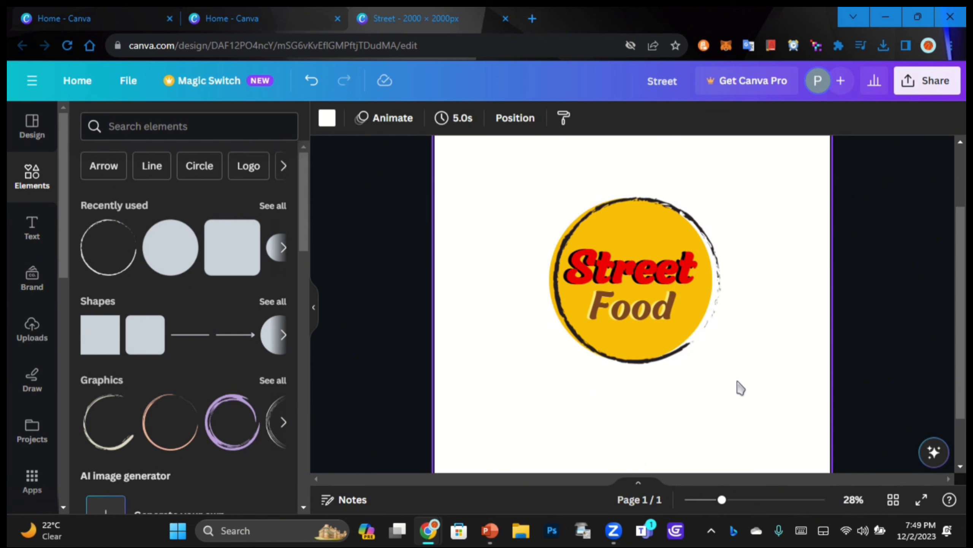
Group the amber circle, the brush-stroke outline and the "Street Food" lettering into one object
left_click_drag(749, 397, 535, 162)
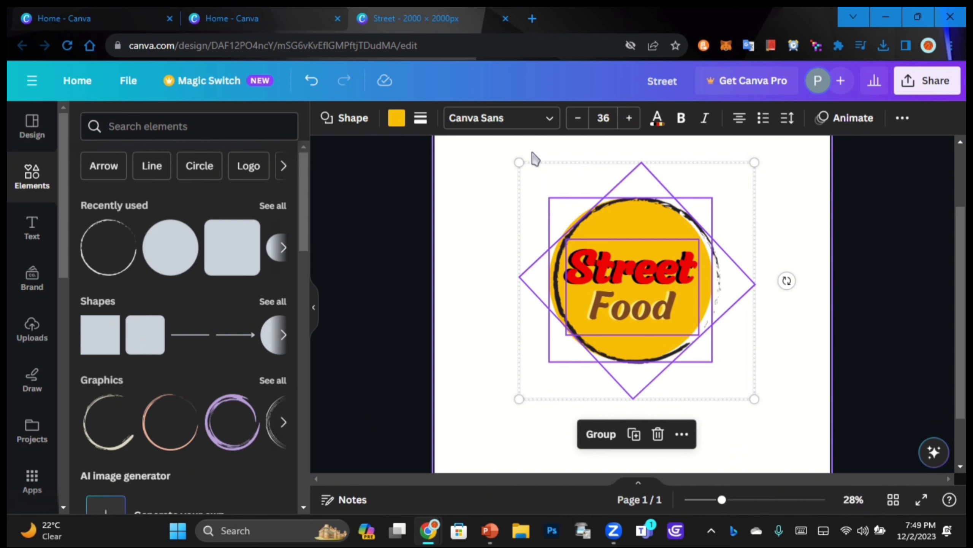
key("ctrl+g")
left_click(774, 349)
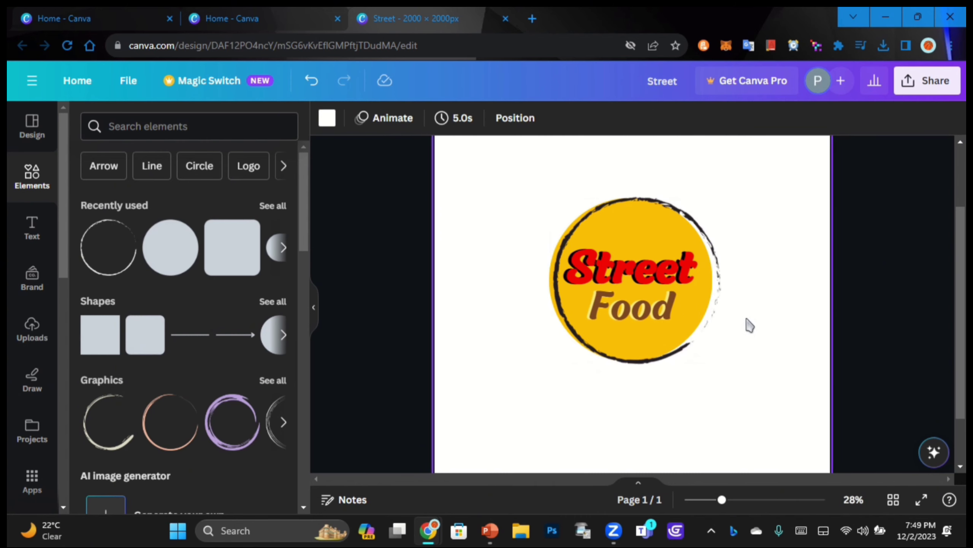
left_click(700, 323)
left_click(774, 333)
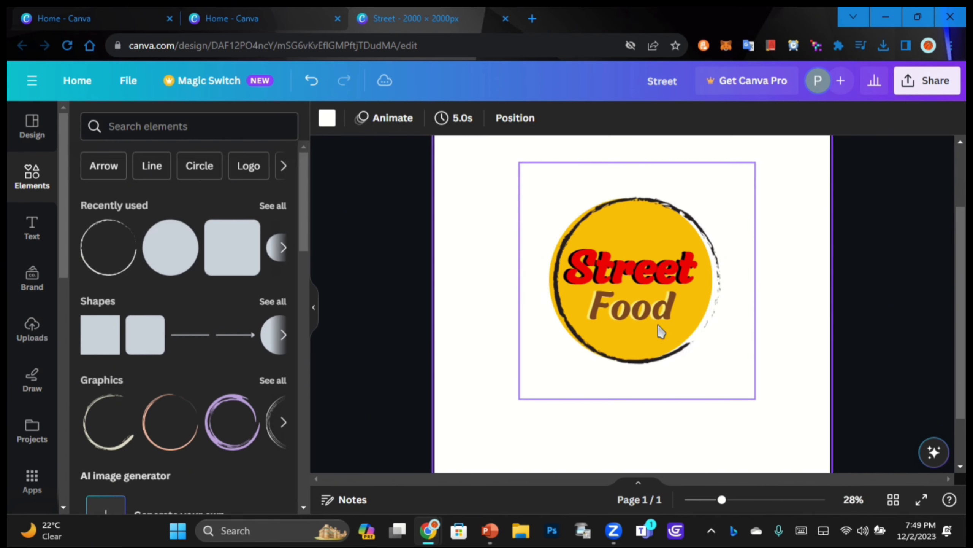
Scale the grouped "Street Food" logo down proportionally and place it in the upper-left corner of the canvas
left_click(686, 348)
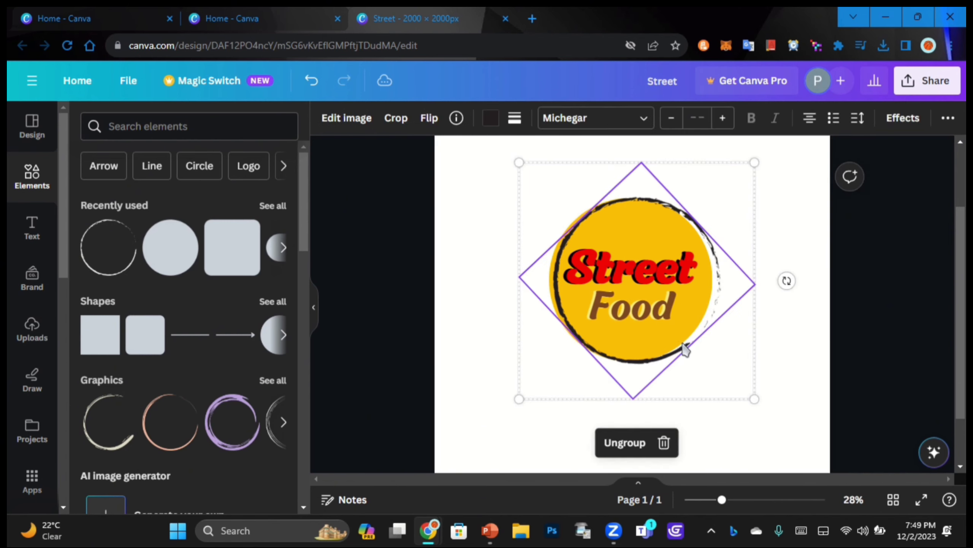
left_click_drag(754, 400, 645, 344)
left_click_drag(613, 265, 531, 237)
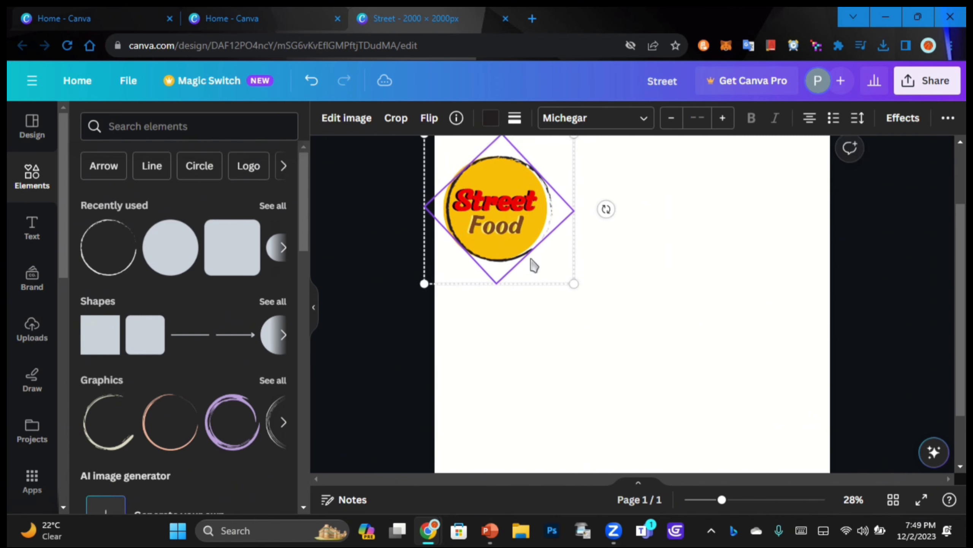
scroll(532, 266, "up", 2)
left_click_drag(516, 305, 522, 263)
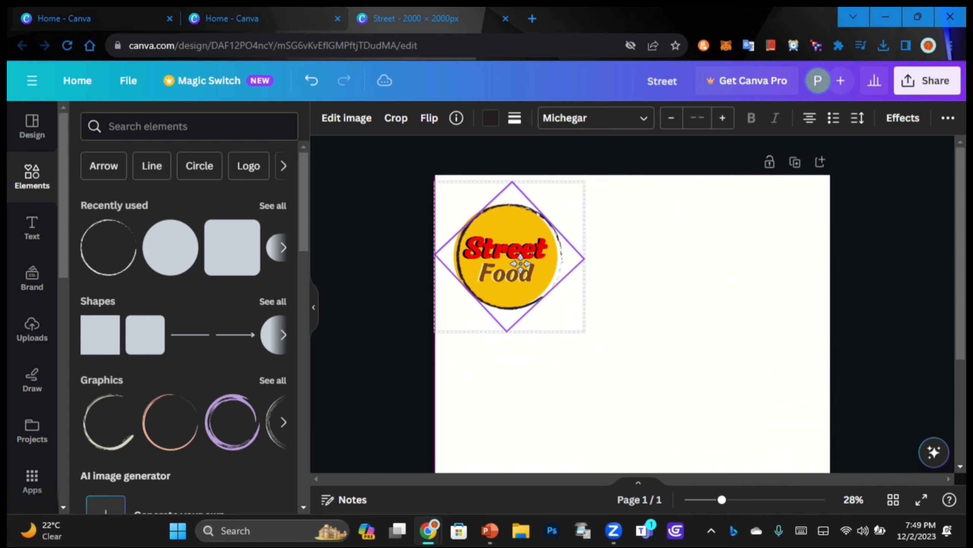
scroll(672, 311, "down", 3)
left_click(671, 313)
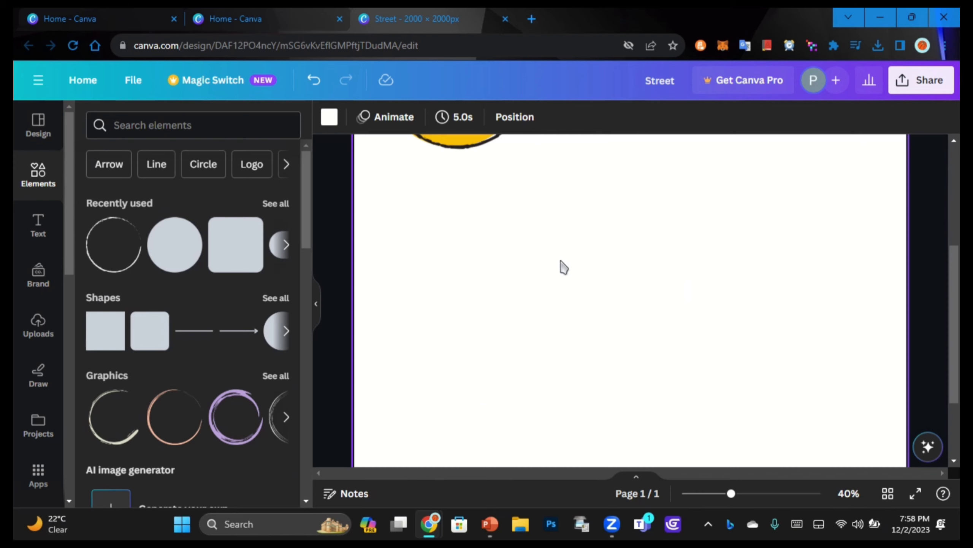
Add a heading reading "Burger" to the empty area of the canvas
left_click(38, 226)
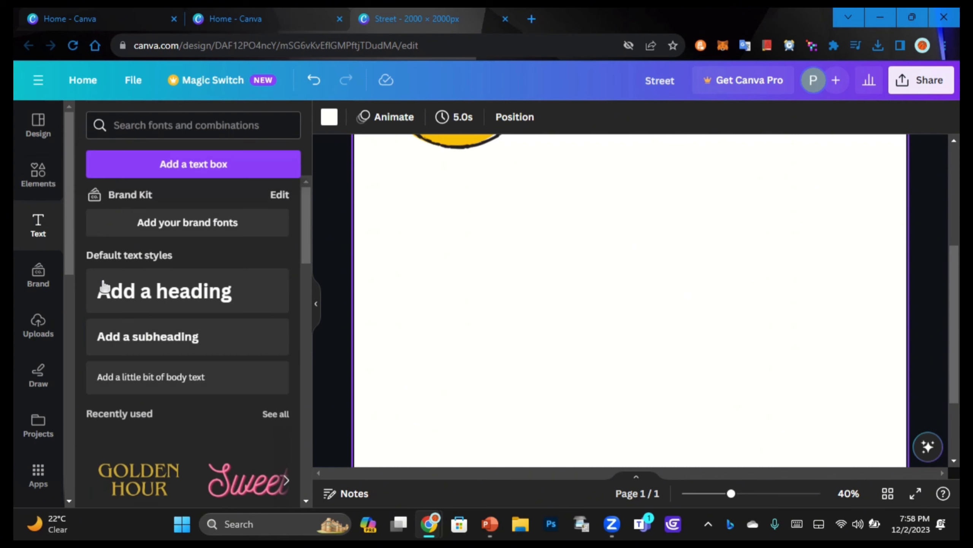
left_click(152, 295)
key("BackSpace")
type("Burger")
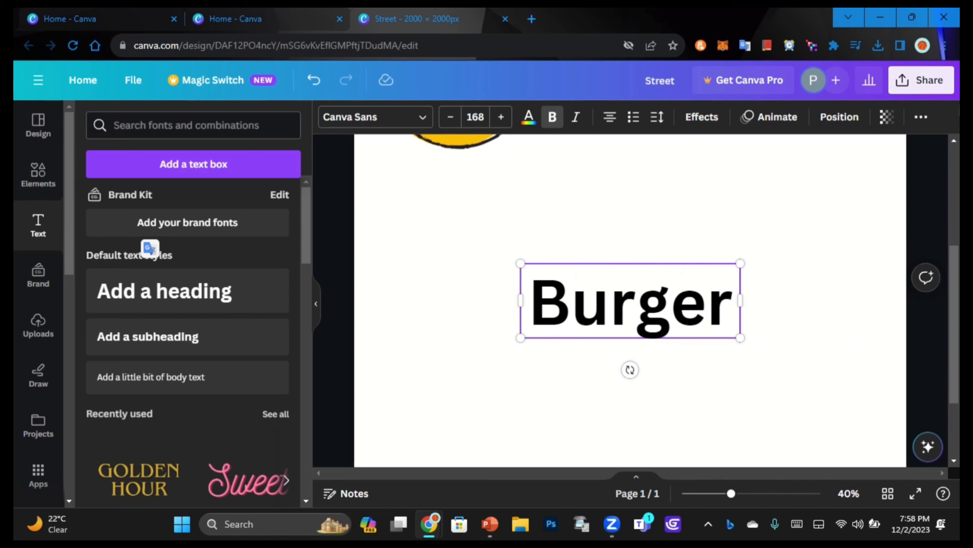
left_click(790, 365)
Duplicate the "Burger" heading directly below itself and change the copy's text to "Shop"
left_click(686, 315)
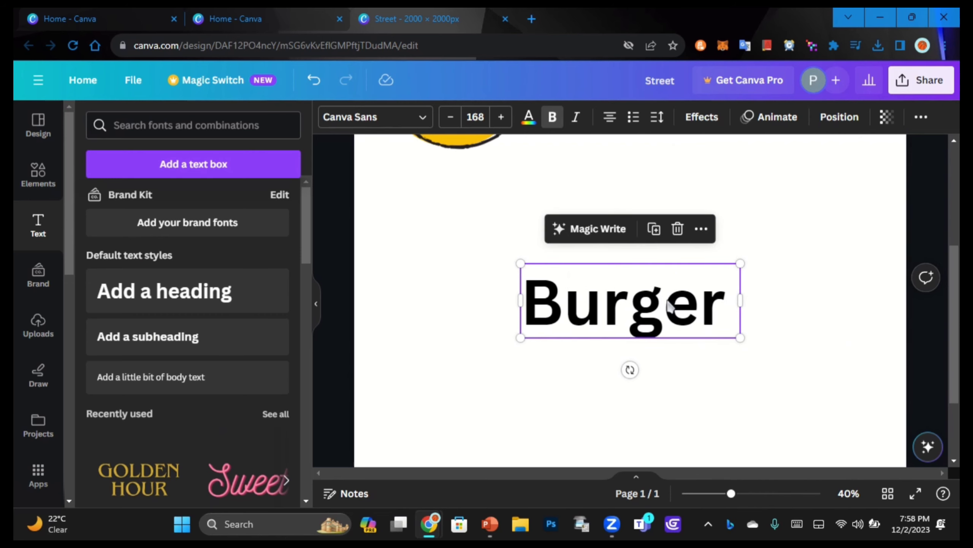
left_click_drag(655, 304, 653, 375)
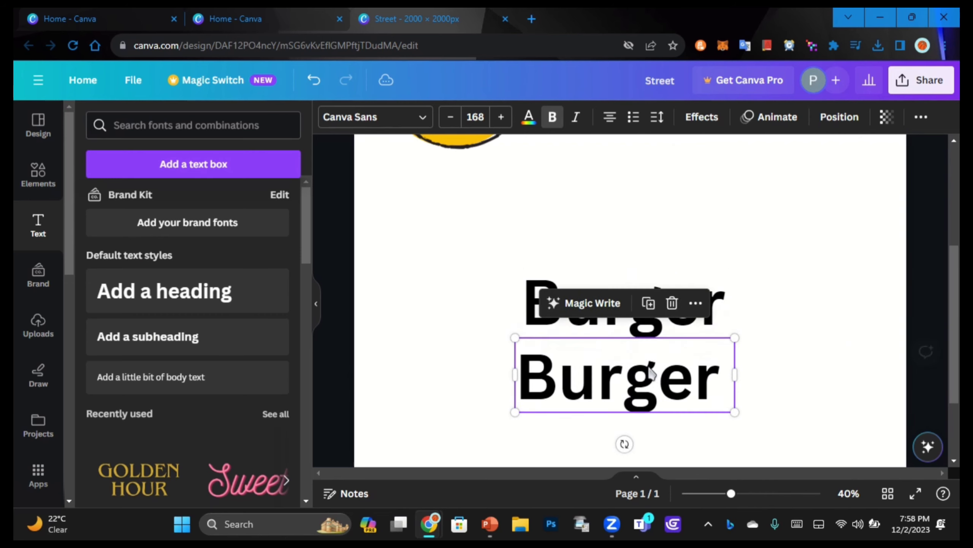
double_click(652, 375)
key("BackSpace")
type("Shop")
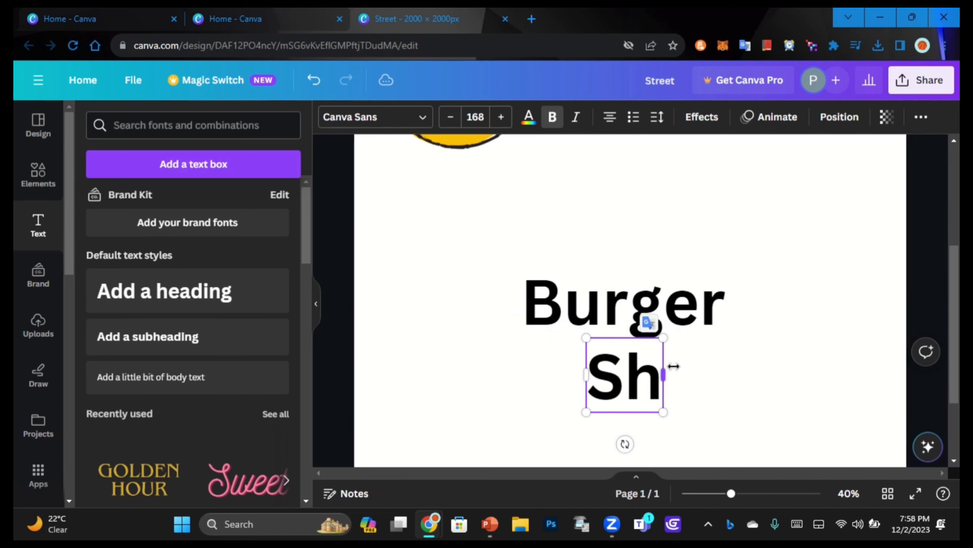
left_click(827, 291)
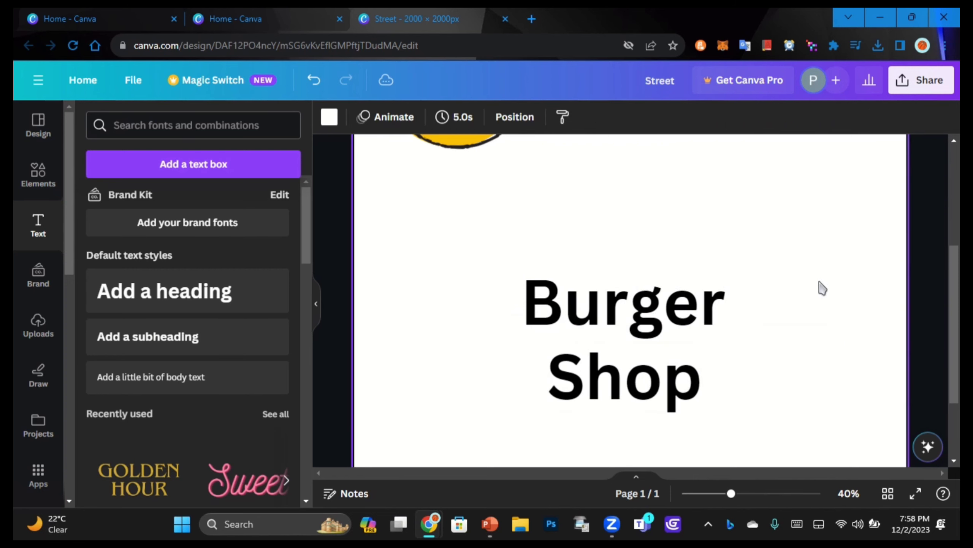
Set the font of both the "Burger" and "Shop" texts to Michegar
left_click(687, 322)
left_click(390, 122)
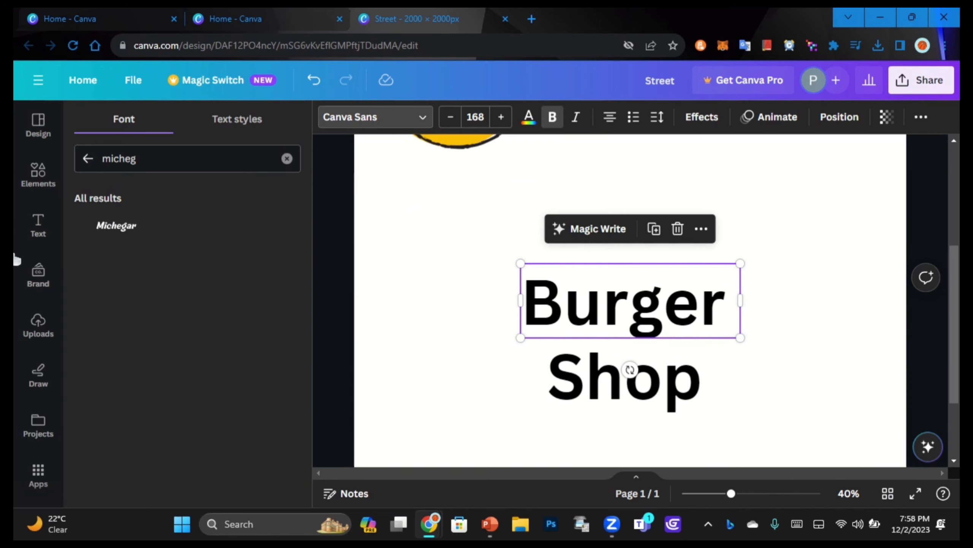
left_click(131, 226)
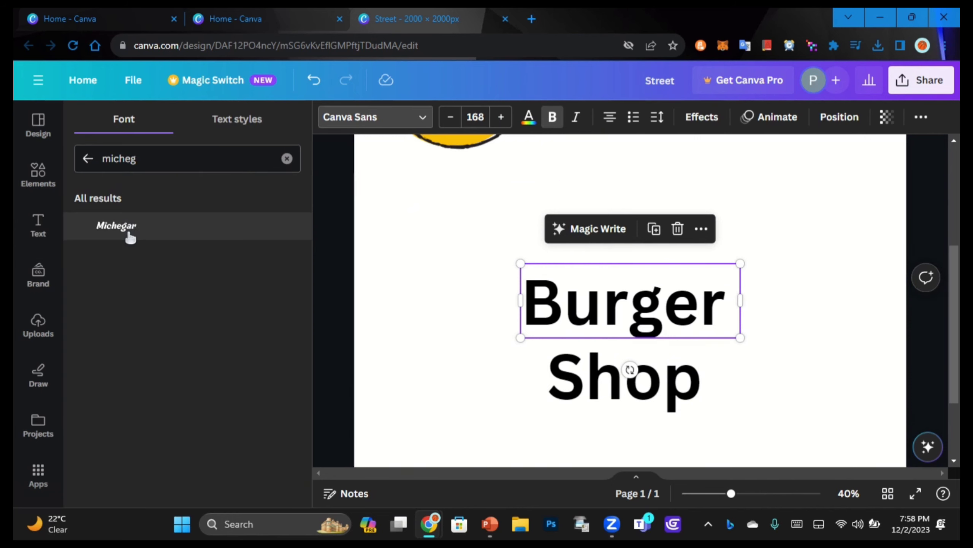
left_click(180, 228)
left_click(565, 381)
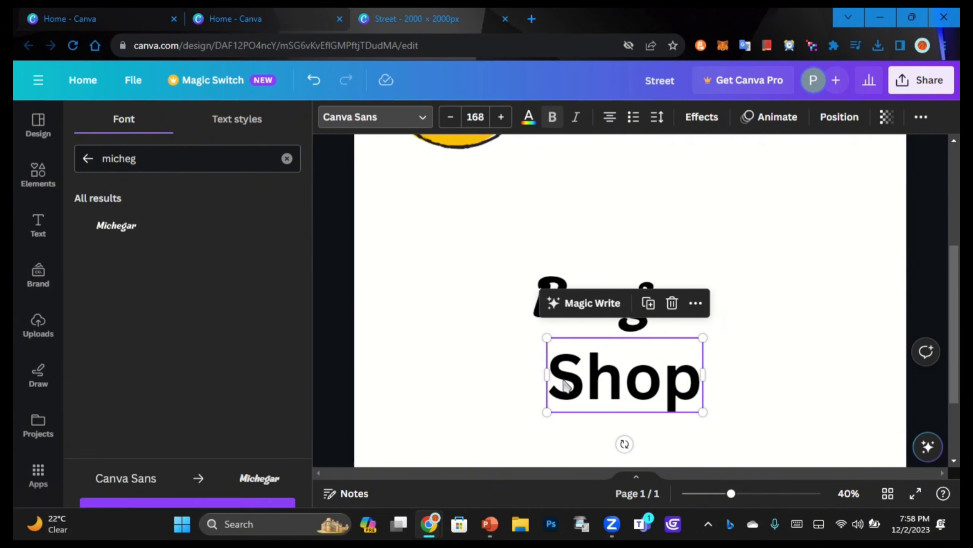
left_click(156, 236)
left_click(697, 222)
Move "Burger" up and "Shop" down to leave a gap for a graphic between them
left_click(619, 376)
left_click_drag(618, 377, 628, 422)
left_click(578, 267)
key("Escape")
left_click_drag(585, 307, 585, 251)
left_click_drag(613, 412, 612, 423)
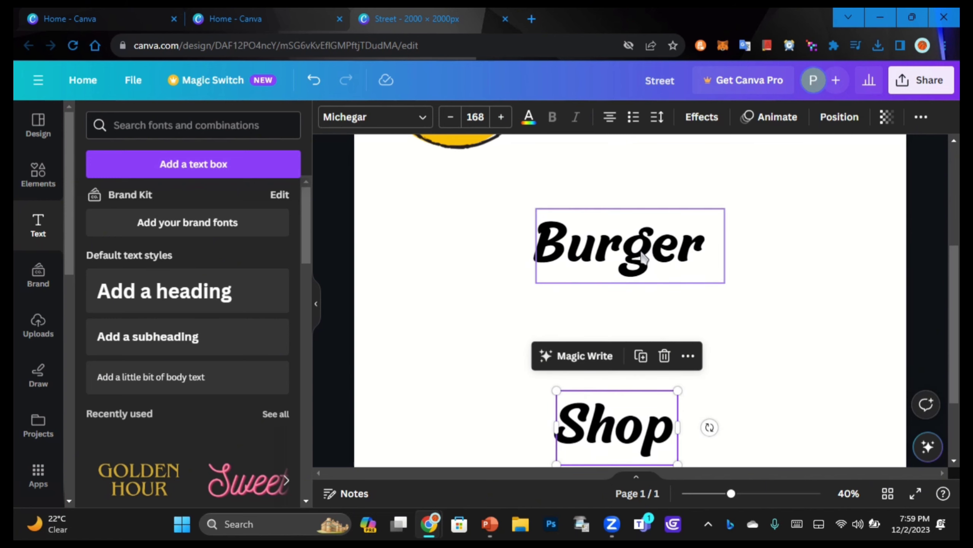
left_click_drag(637, 259, 642, 251)
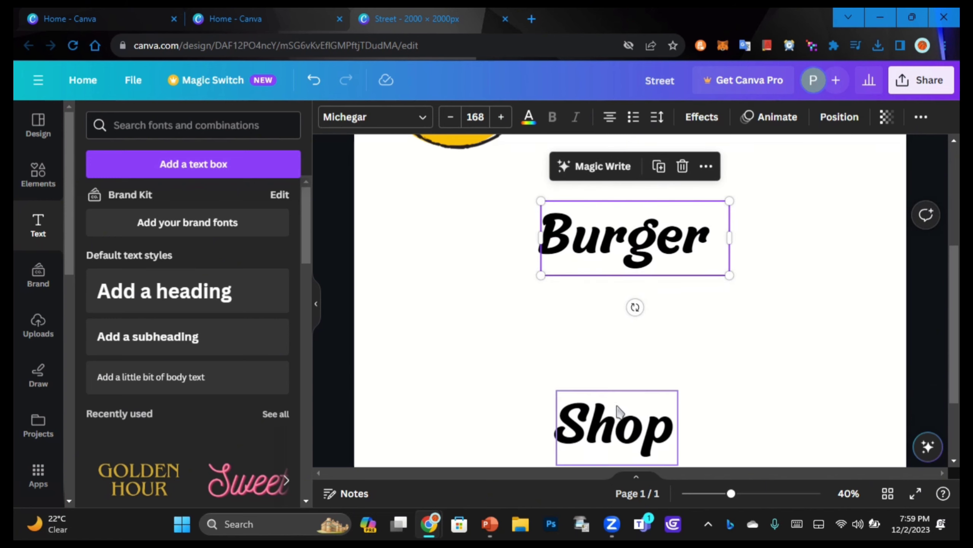
left_click(724, 376)
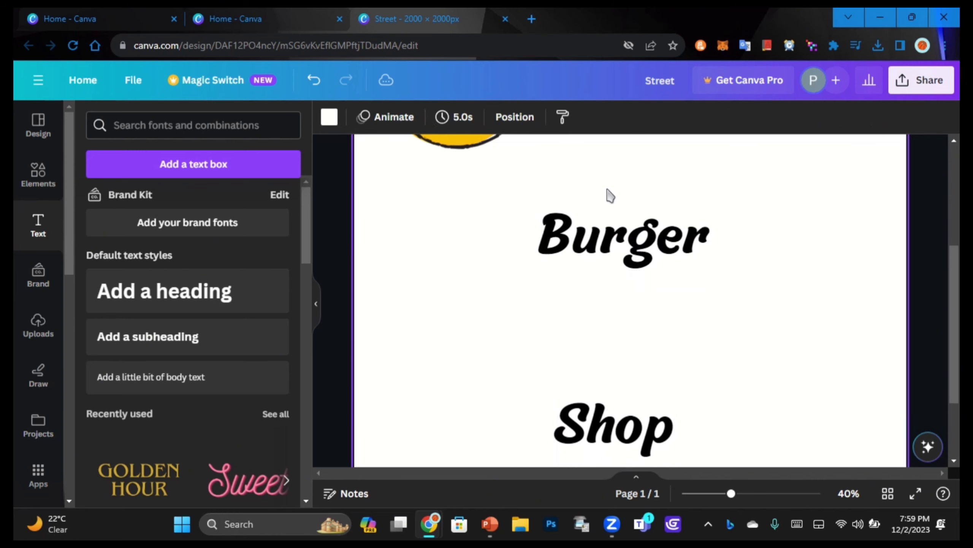
Search the elements library for "burger", then clear the search
left_click(36, 176)
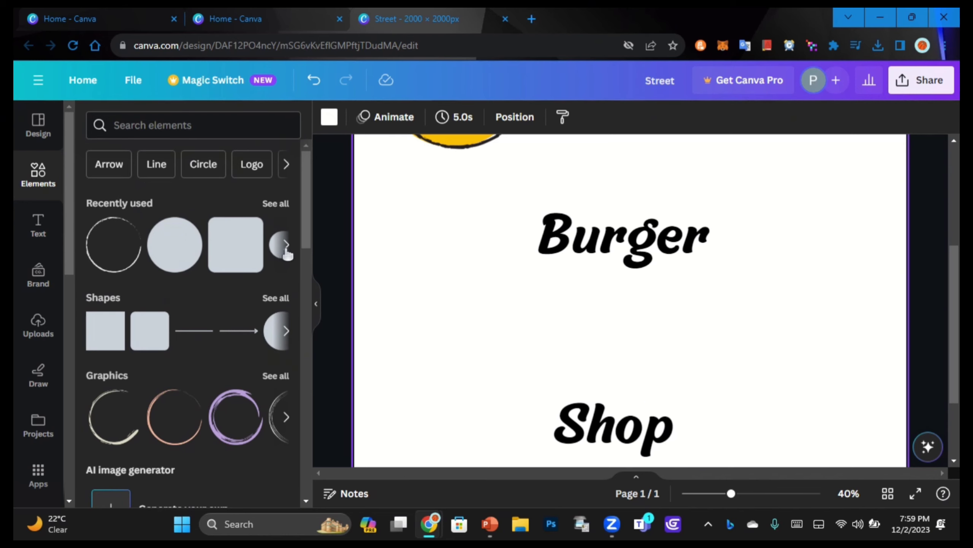
left_click(203, 127)
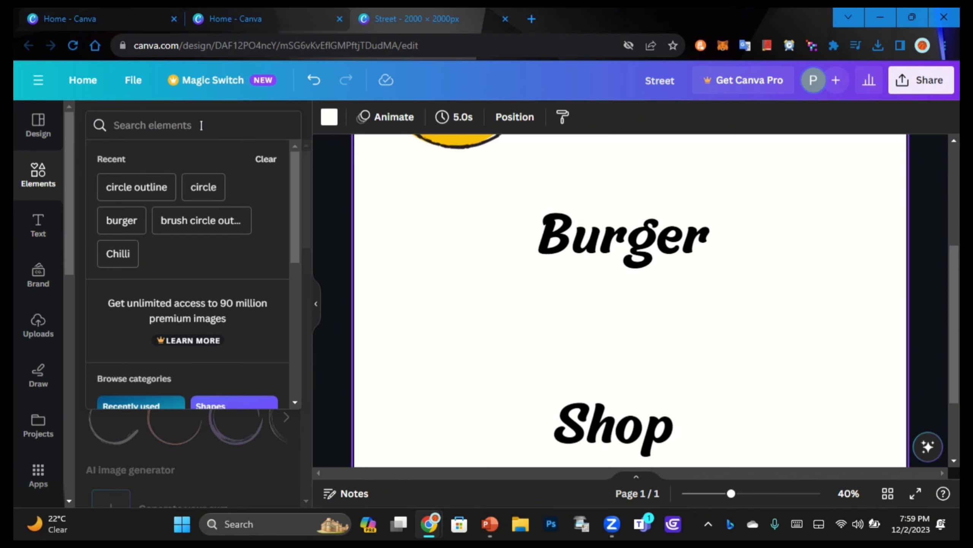
type("burger")
key("Return")
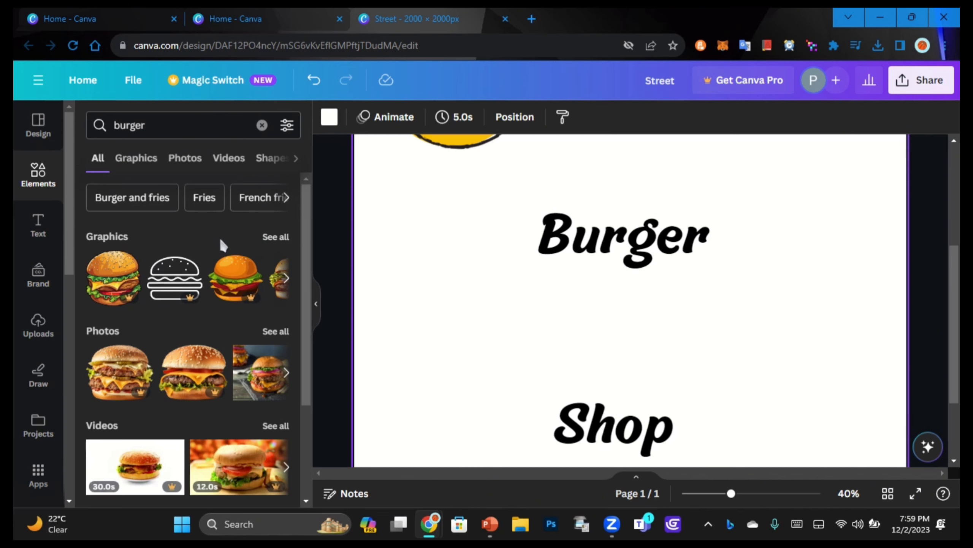
left_click(262, 125)
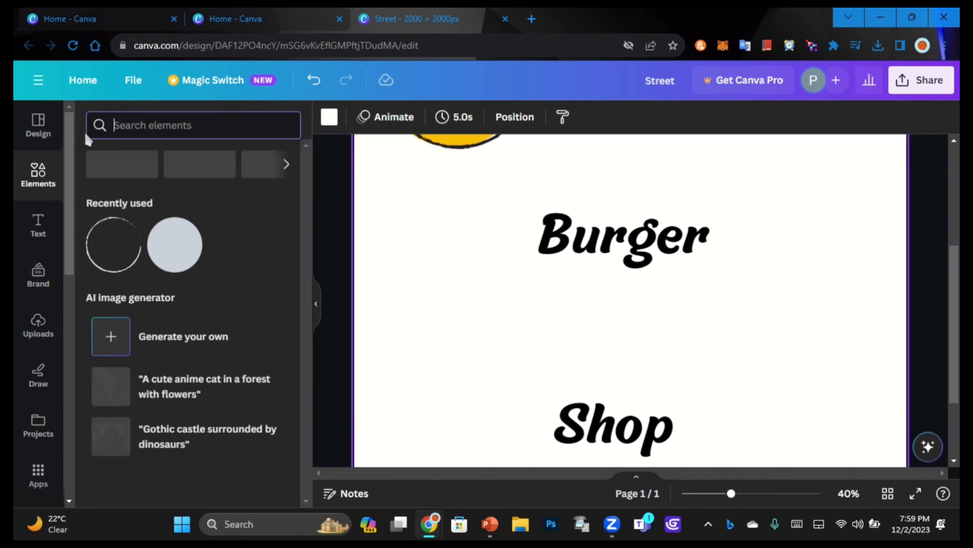
Add the recently used coloured cartoon burger graphic, shrink it proportionally and place it between "Burger" and "Shop"
left_click(271, 209)
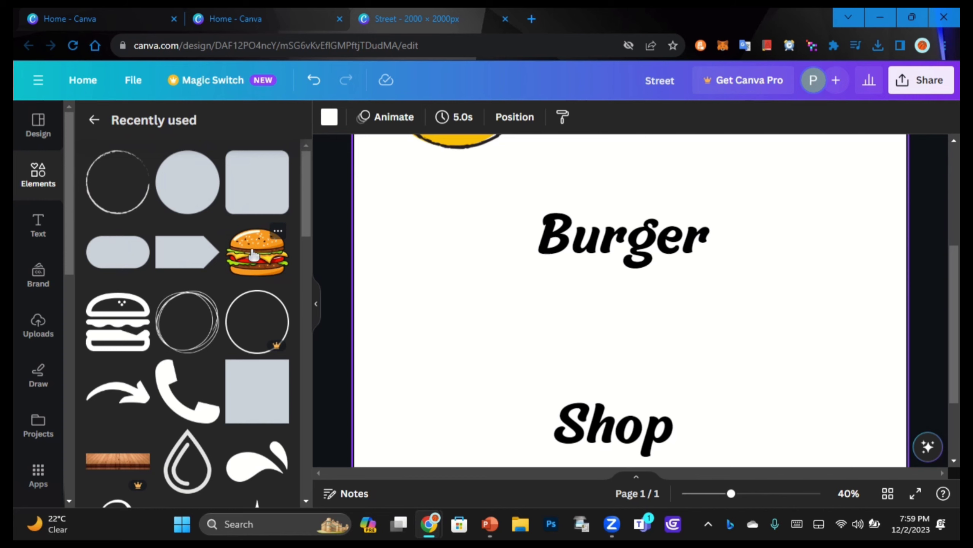
left_click(252, 254)
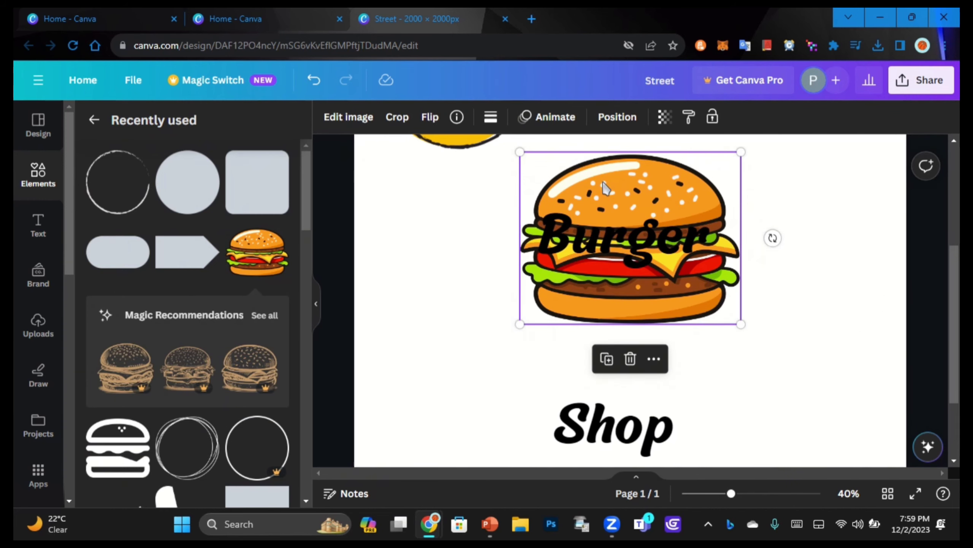
left_click_drag(604, 187, 601, 265)
left_click_drag(734, 229, 670, 281)
left_click_drag(613, 346, 629, 330)
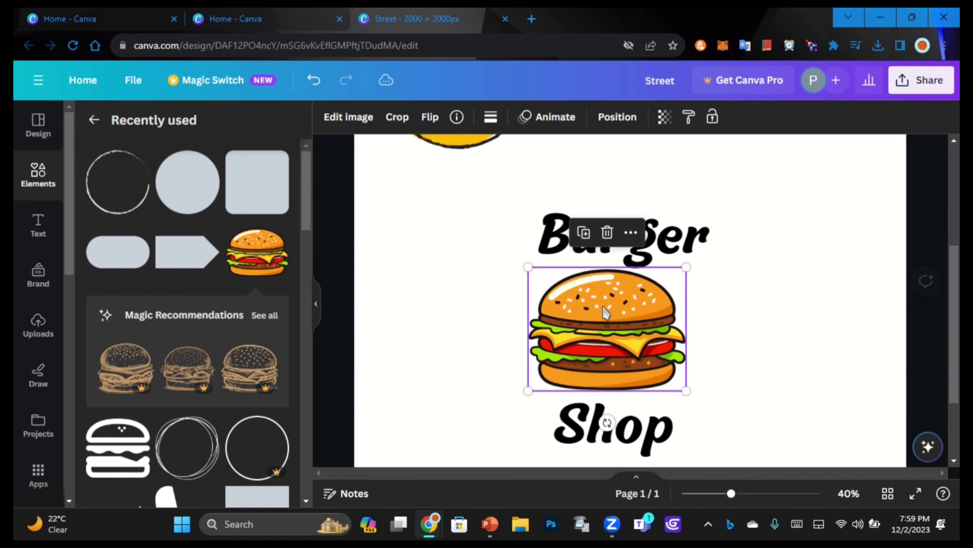
Nudge "Burger" and "Shop" slightly left and up so they line up above and below the burger graphic
left_click(652, 418)
left_click_drag(592, 237, 581, 230)
left_click_drag(647, 415, 634, 405)
left_click(709, 293)
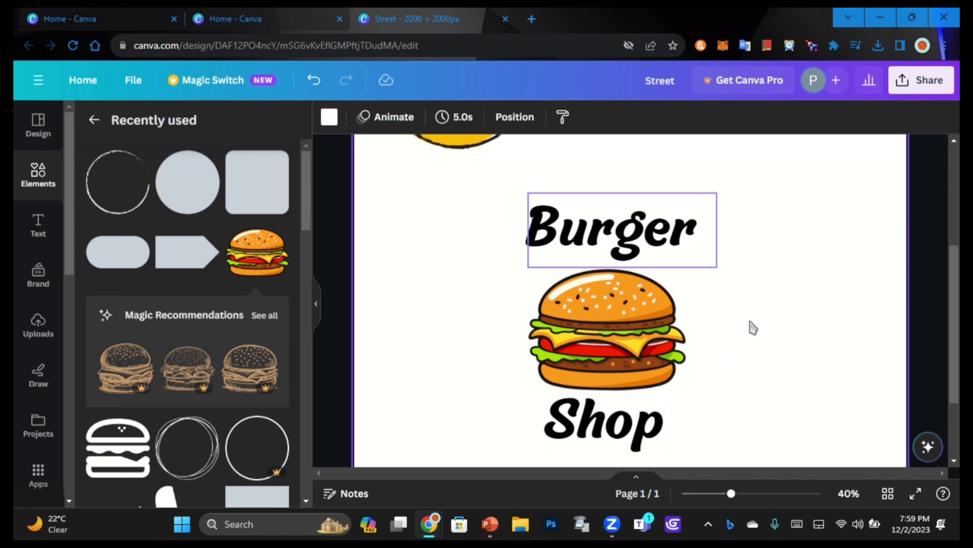
left_click(598, 234)
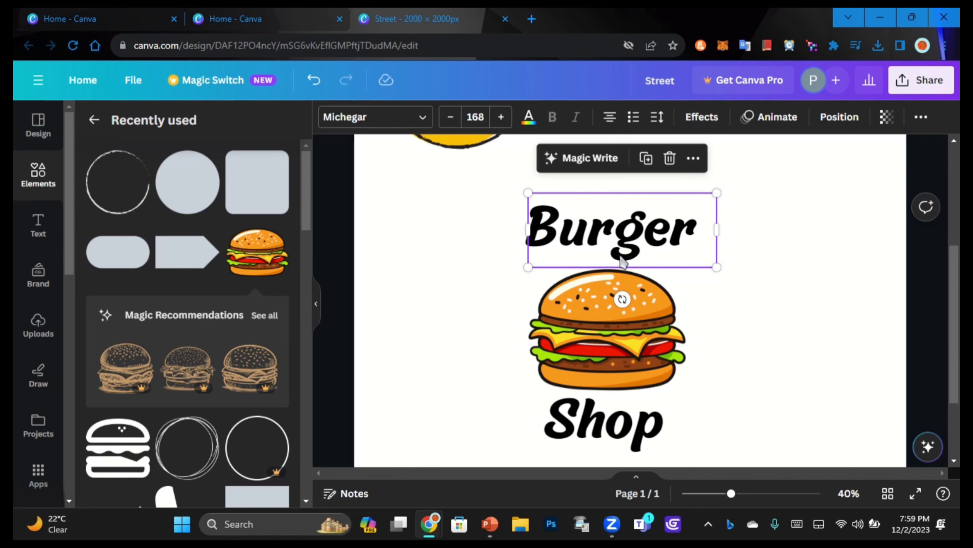
Arch the "Burger" text over the top bun with the Curve text effect, reducing the curvature slightly
left_click(701, 117)
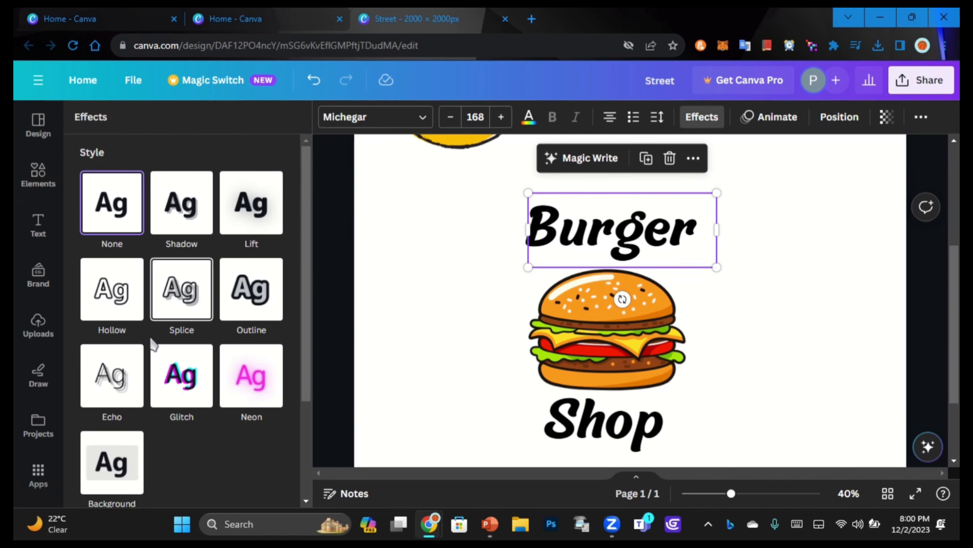
scroll(460, 283, "down", 3)
scroll(118, 397, "down", 3)
scroll(428, 391, "up", 3)
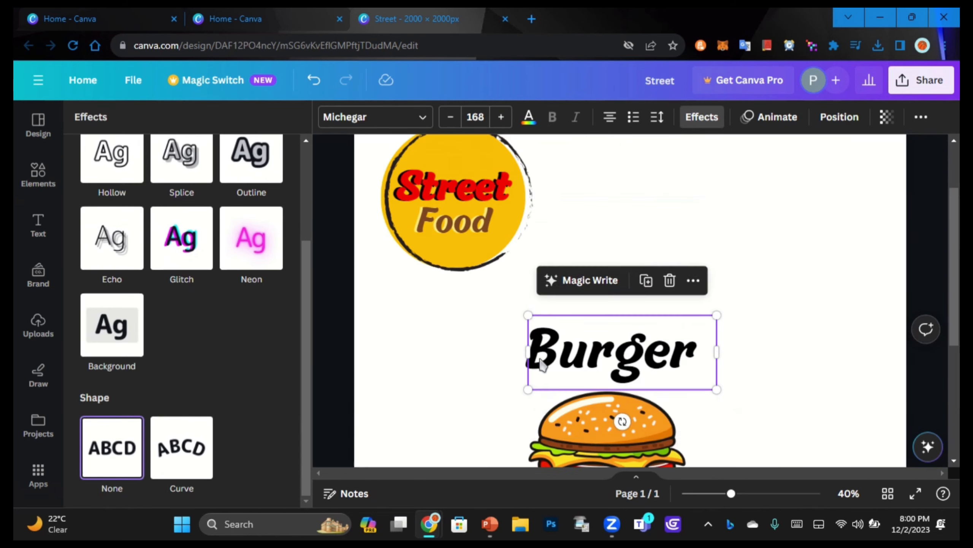
scroll(429, 391, "down", 2)
scroll(187, 463, "up", 1)
scroll(183, 464, "down", 1)
left_click(184, 464)
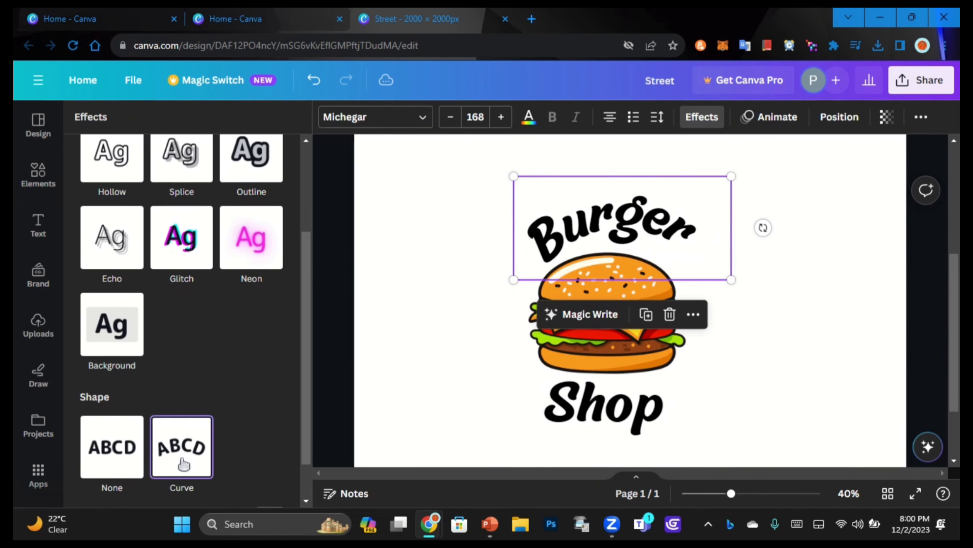
left_click_drag(283, 485, 269, 485)
left_click(690, 313)
Apply the Curve text effect to "Shop" with a curve value of -30 so it bends under the bottom bun
left_click(608, 430)
left_click(587, 421)
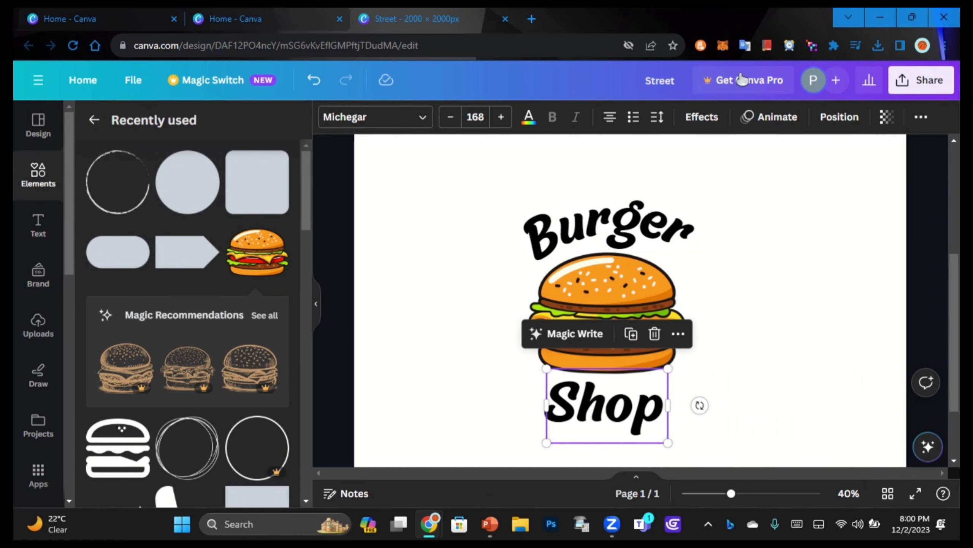
left_click(702, 126)
scroll(217, 352, "down", 3)
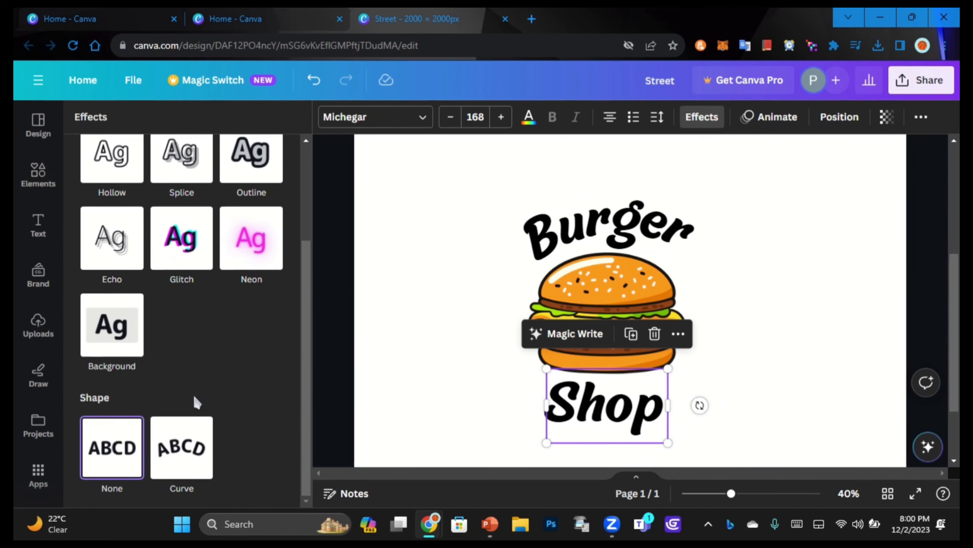
left_click(177, 429)
left_click_drag(283, 489, 150, 445)
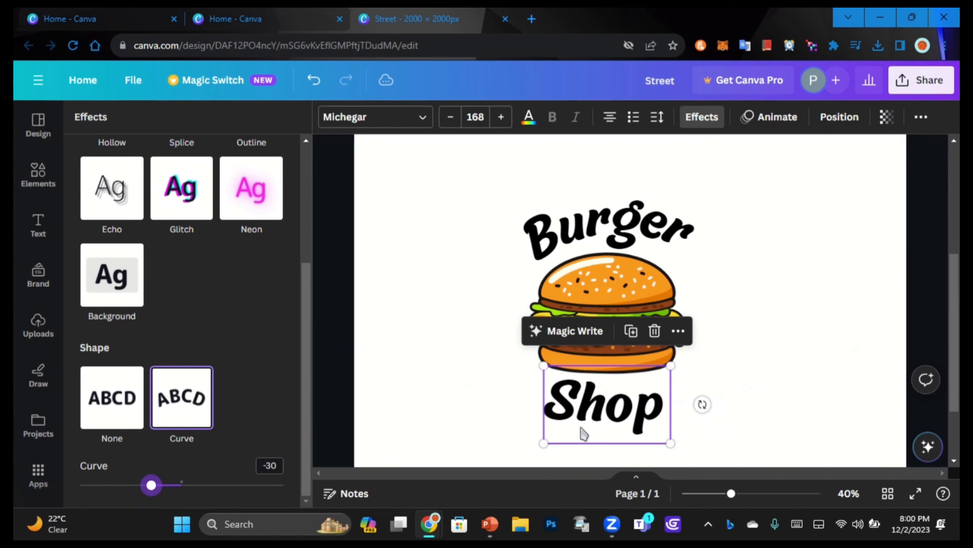
left_click(764, 391)
left_click_drag(603, 421, 613, 401)
left_click(778, 385)
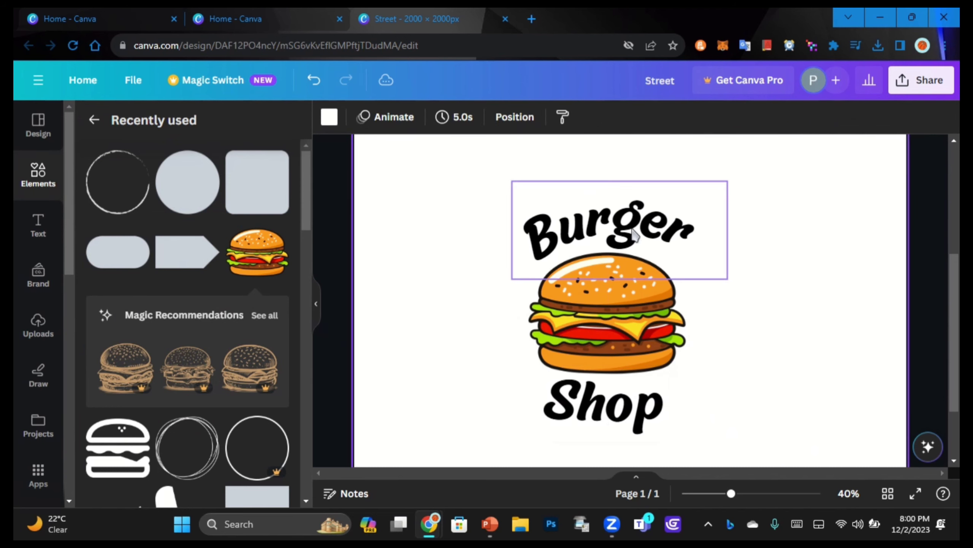
Colour the "Burger" text brown #7B4721, then darken that shade to a deep brown
left_click(634, 234)
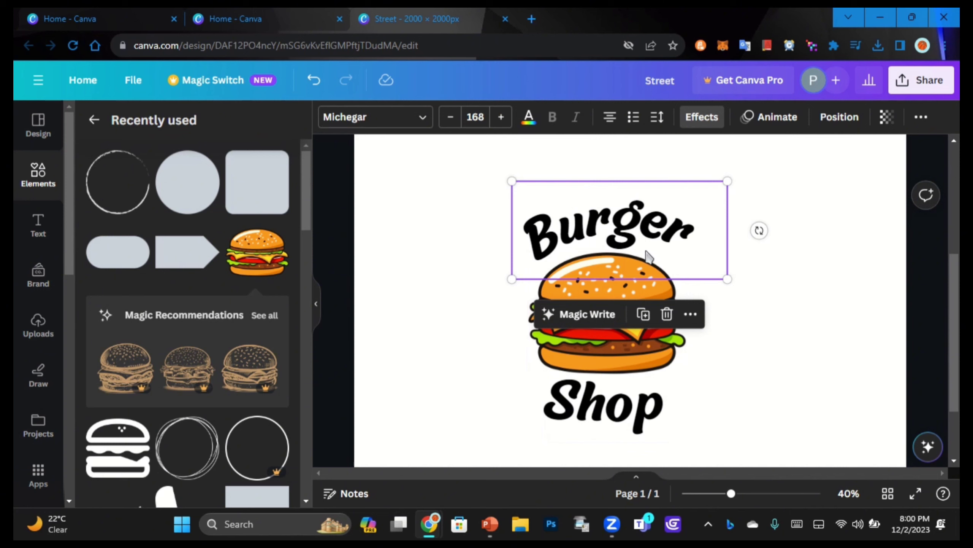
left_click(528, 117)
left_click(198, 205)
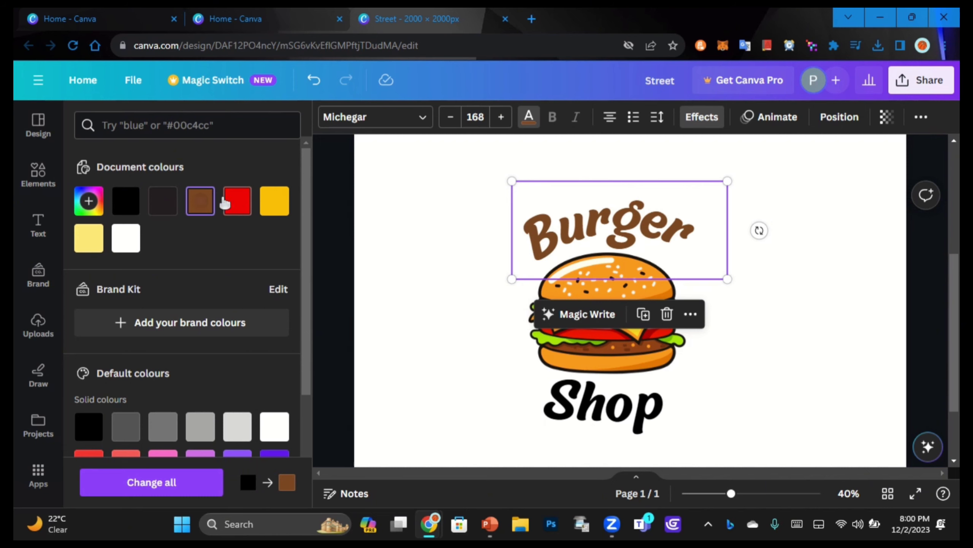
left_click(200, 202)
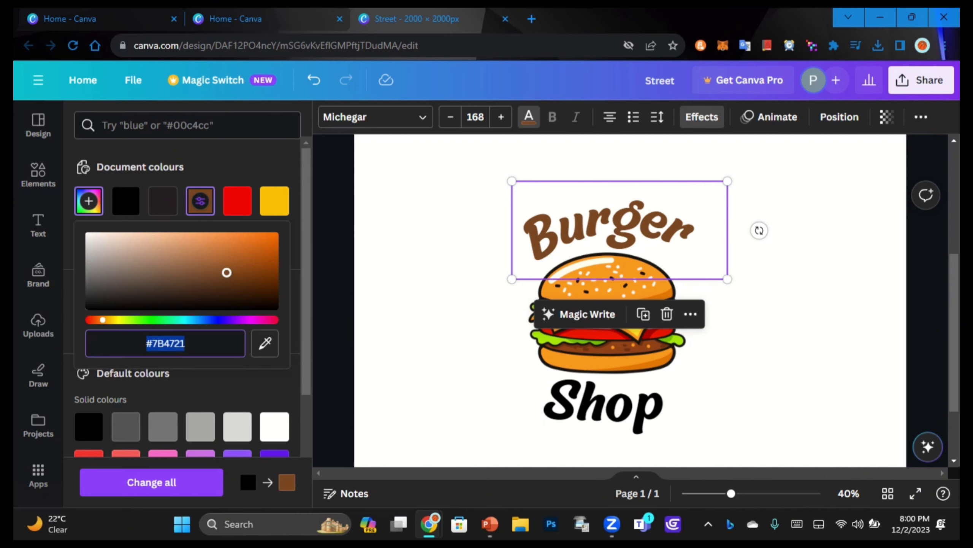
left_click(225, 288)
left_click(397, 235)
Duplicate the dark brown "Burger" text and place the copy slightly below the original as a shadow
left_click(549, 226)
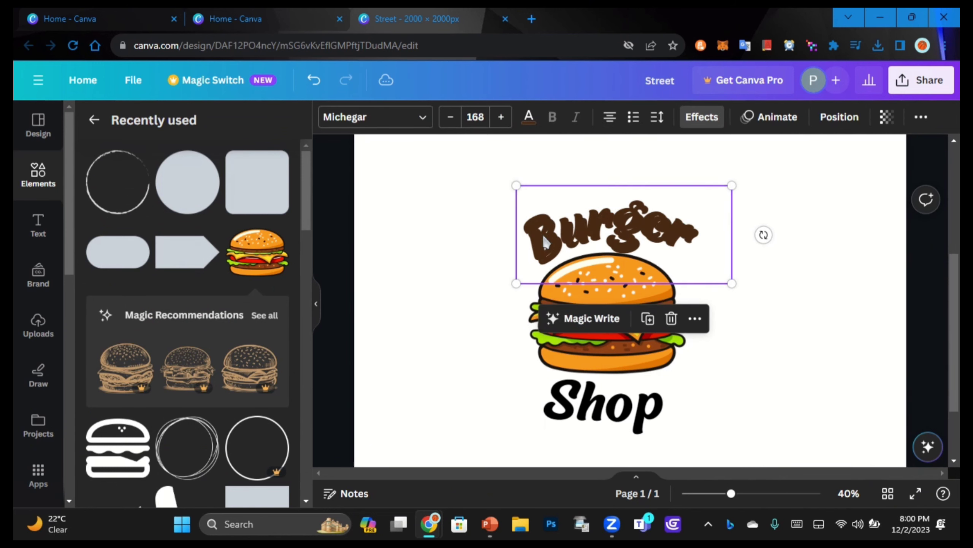
left_click_drag(544, 242, 539, 229)
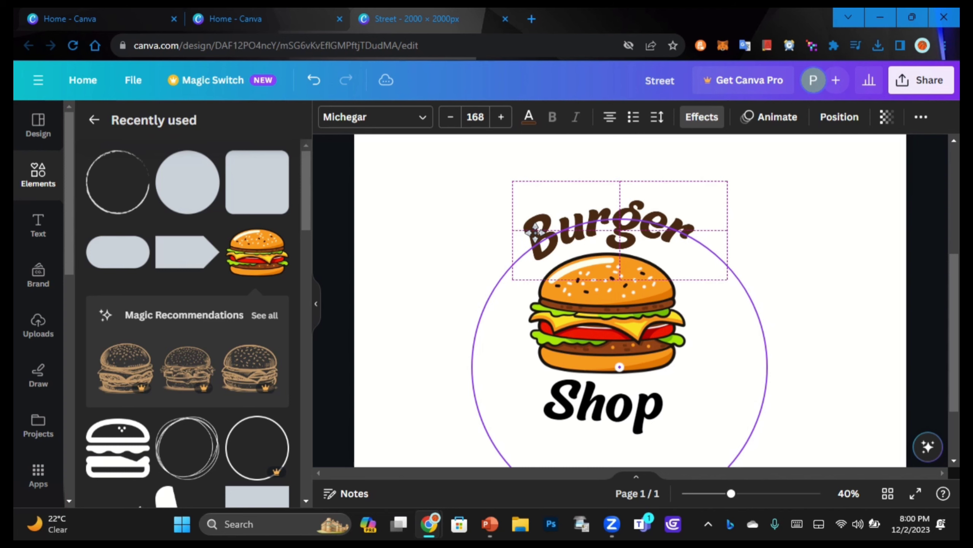
left_click_drag(533, 234, 538, 238)
left_click(759, 234)
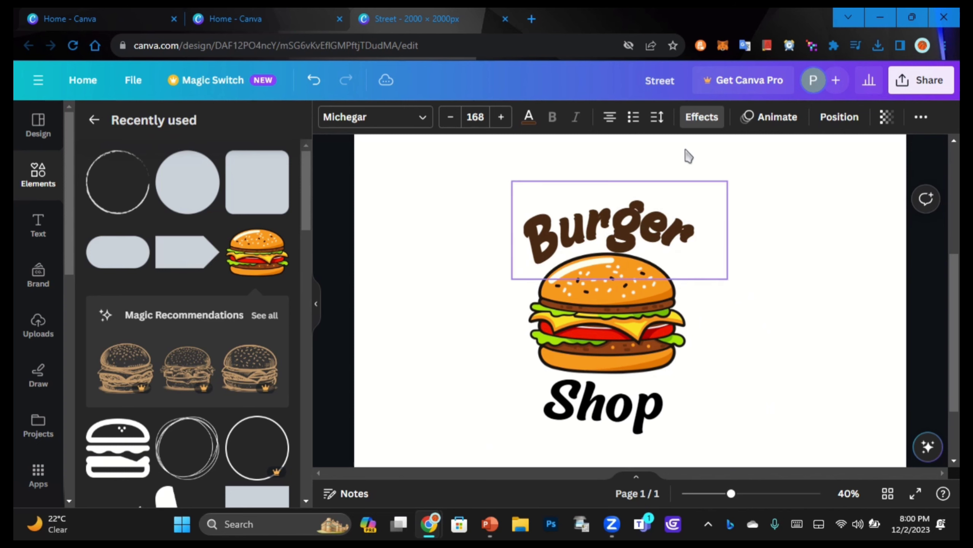
Send the "Burger" copy one layer backward and recolour it with the lighter document brown
left_click(828, 119)
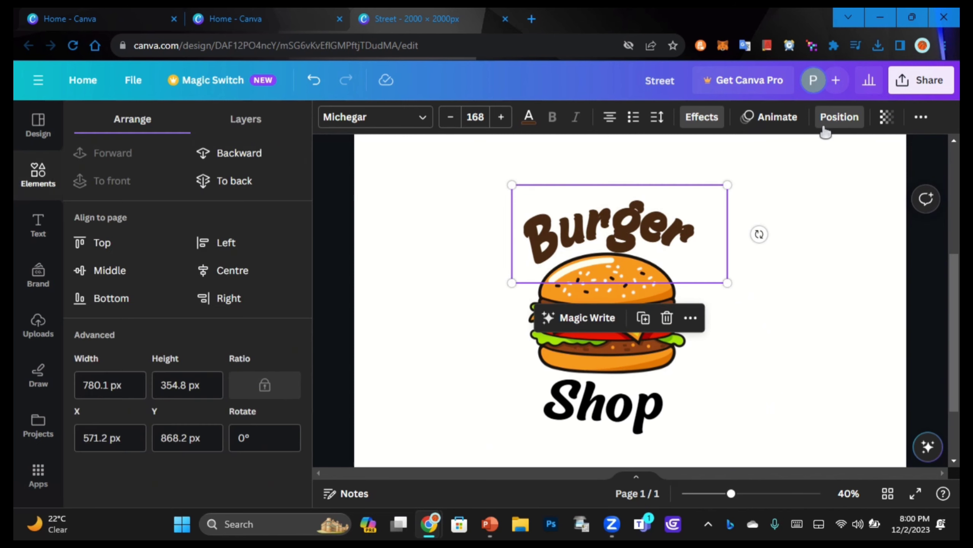
left_click(232, 155)
left_click(529, 118)
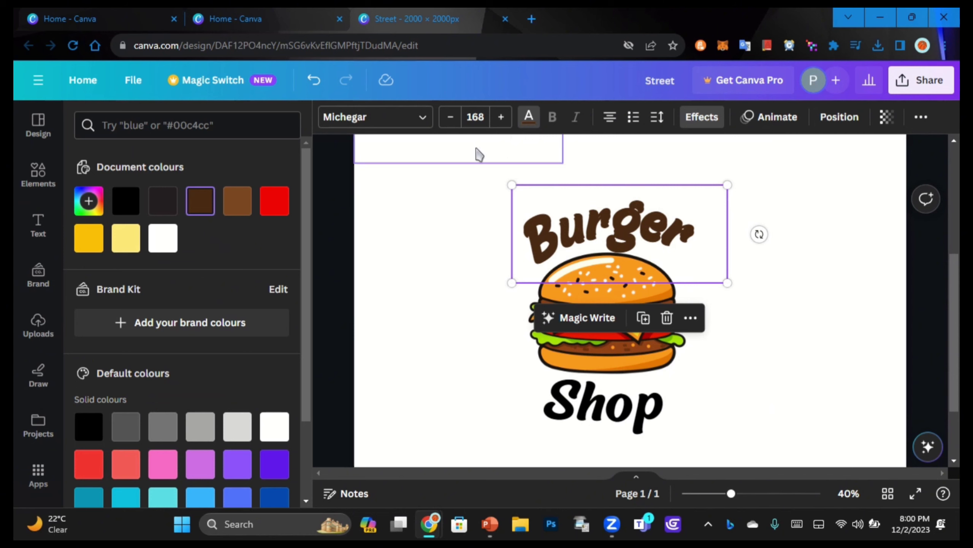
left_click(232, 200)
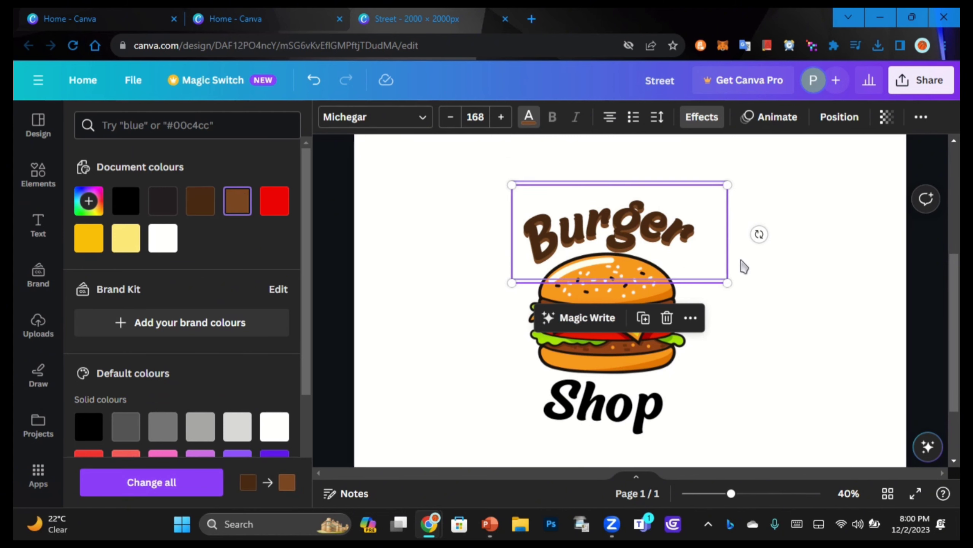
Nudge the burger graphic slightly down, away from the "Burger" text
left_click(640, 278)
left_click_drag(621, 314, 621, 317)
left_click(709, 345)
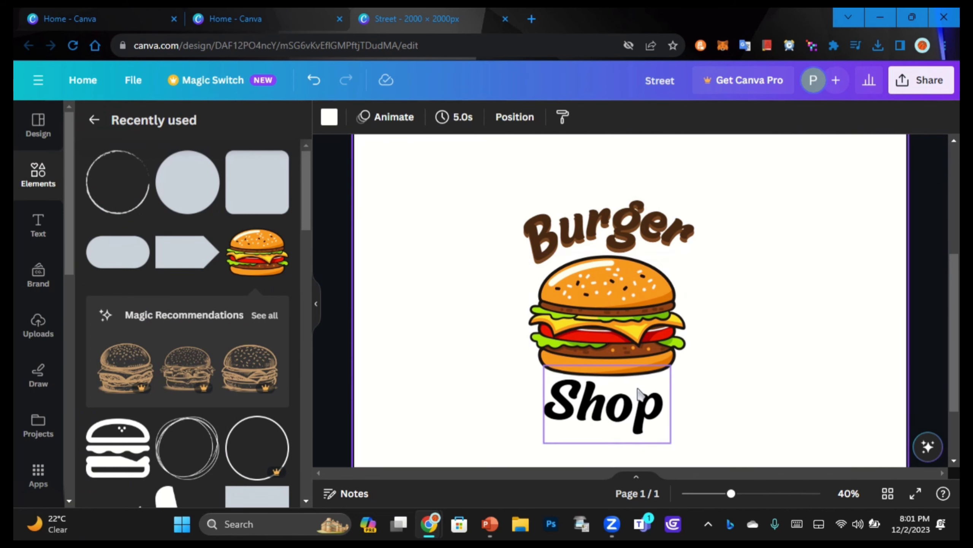
Recolour "Shop" with the lettuce green #A7E909 sampled from the burger graphic, then darken it to #5B8005
left_click(638, 389)
left_click(536, 123)
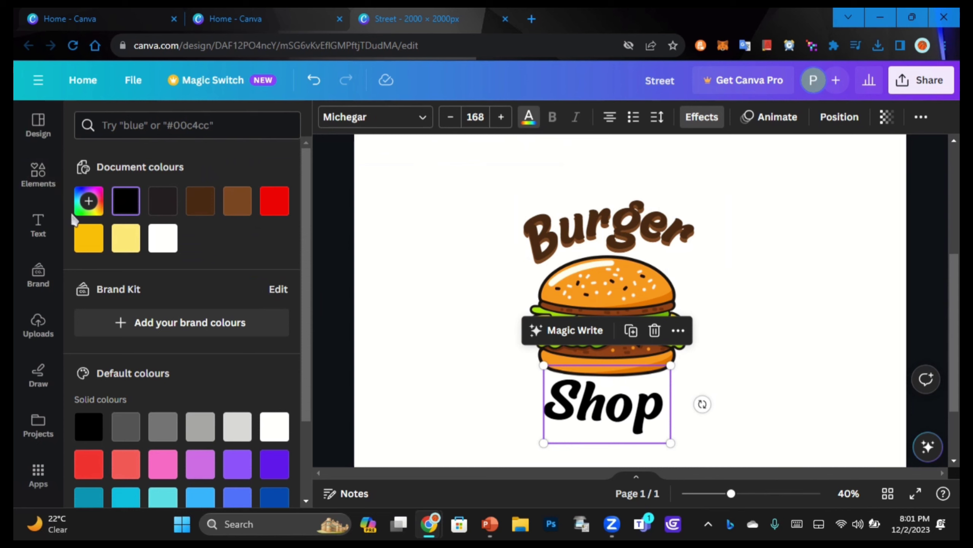
left_click(89, 201)
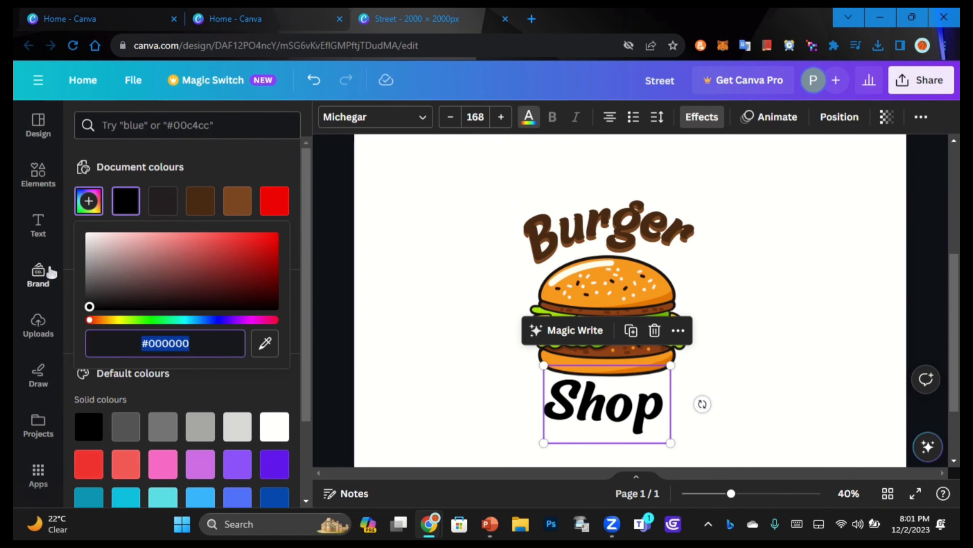
left_click(265, 342)
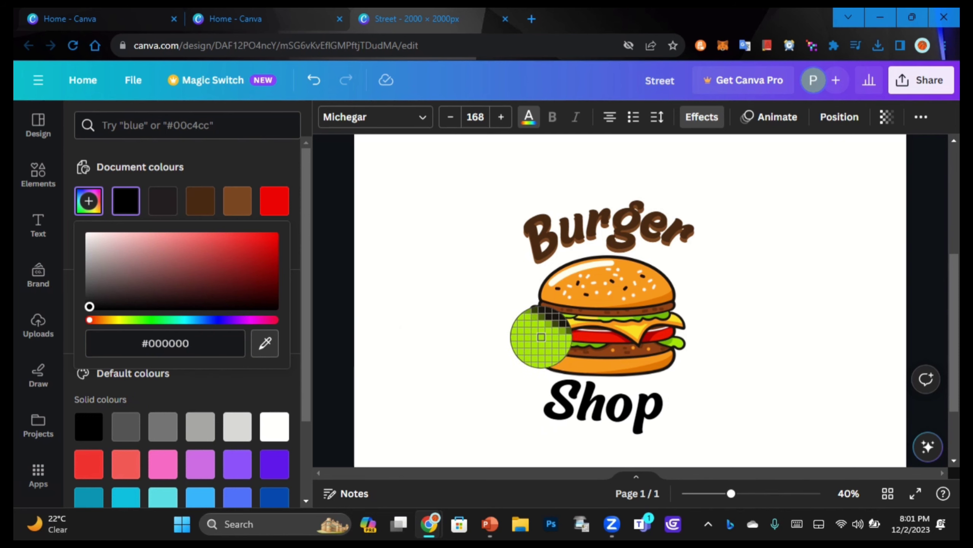
left_click(541, 336)
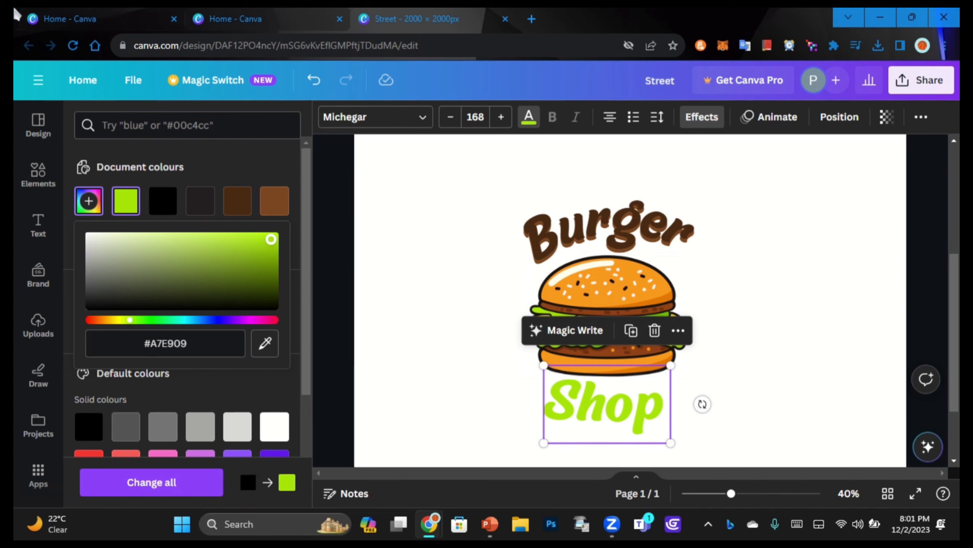
left_click(277, 276)
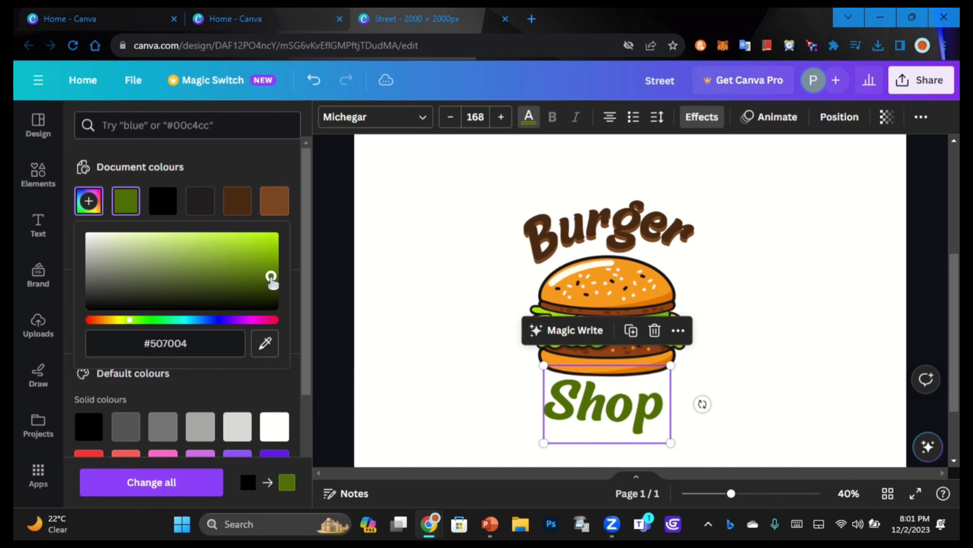
left_click_drag(272, 280, 272, 275)
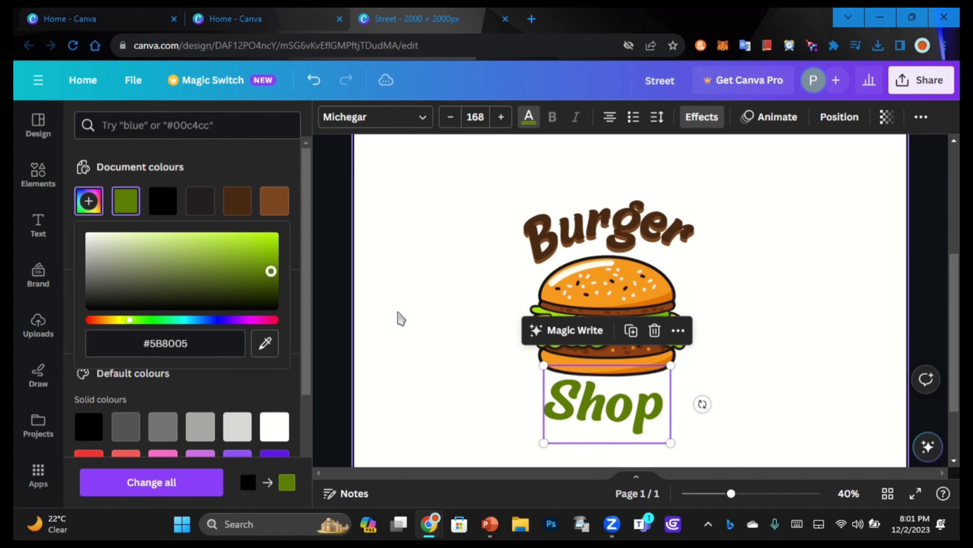
left_click(399, 318)
Duplicate the green "Shop" text, offset the copy slightly downward and recolour it light green #D4FF70
left_click(628, 421)
mouse_move(627, 417)
left_mouse_down()
mouse_move(613, 404)
mouse_move(618, 415)
left_mouse_up()
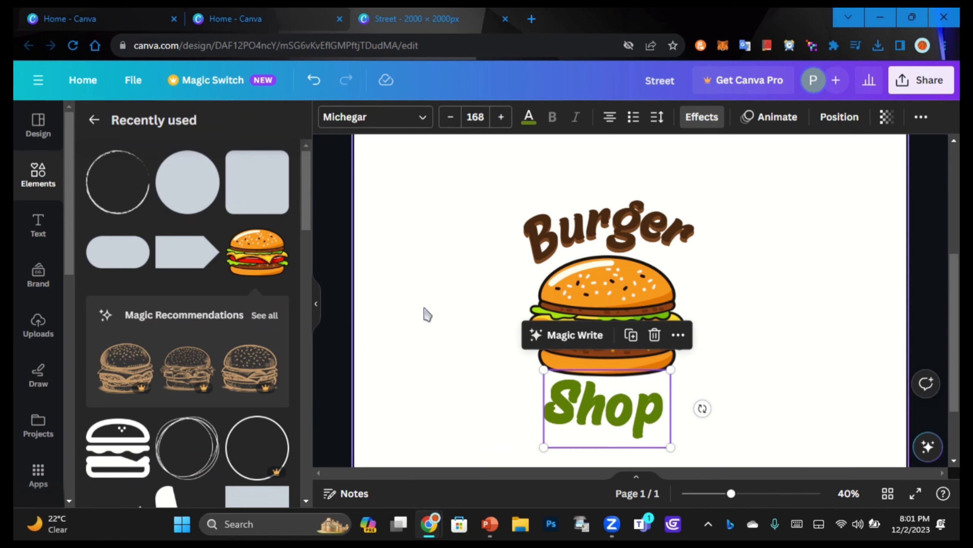
left_click(529, 117)
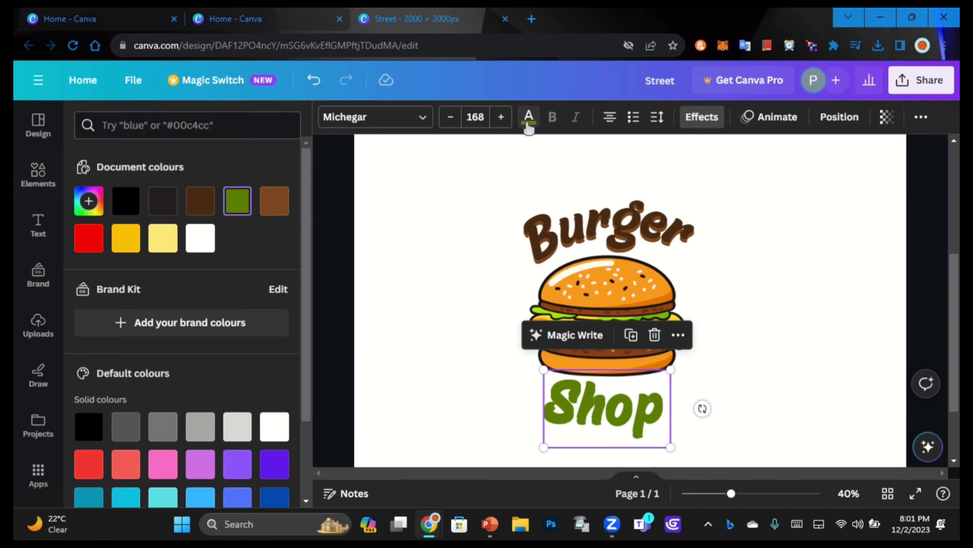
left_click(235, 201)
left_click(193, 234)
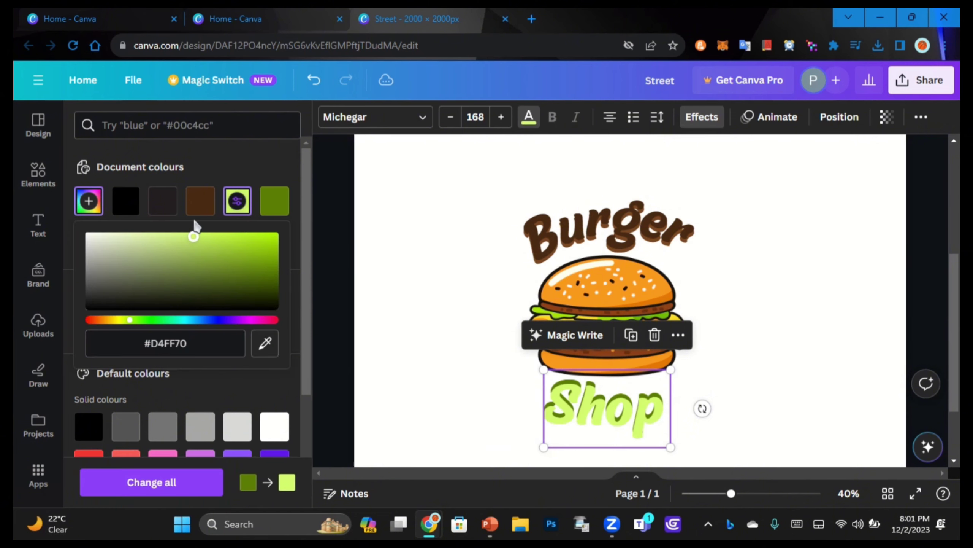
Send the light green "Shop" copy one layer backward, behind the dark green text
left_click(782, 118)
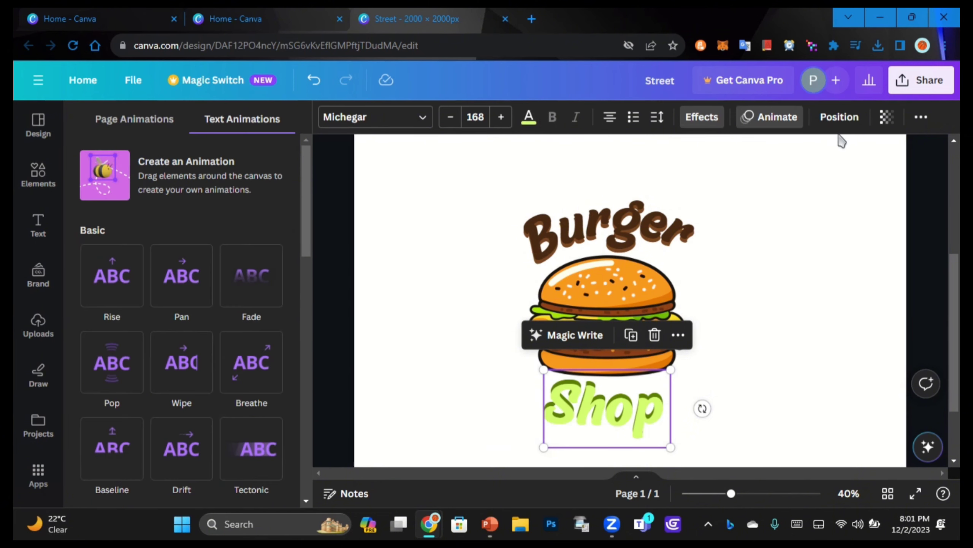
left_click(839, 117)
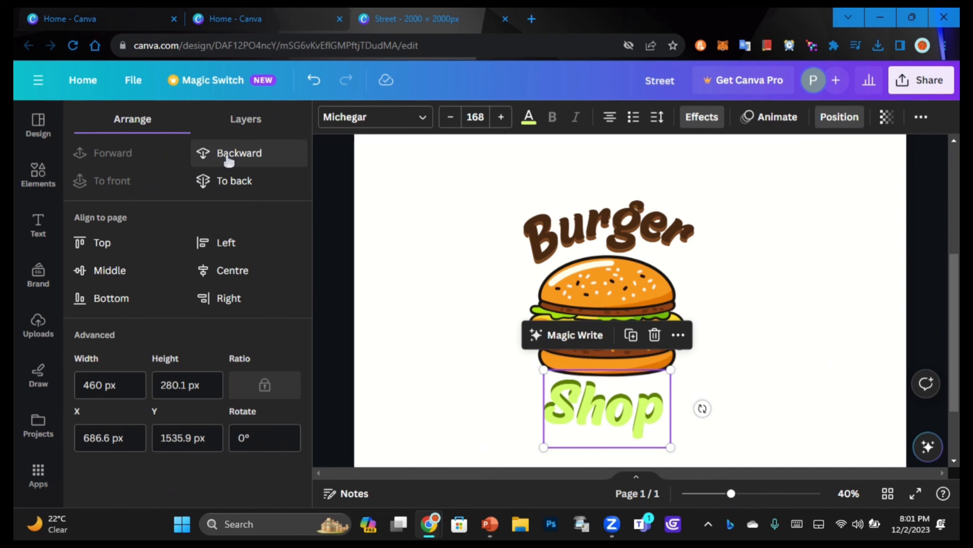
left_click(238, 153)
left_click(751, 331)
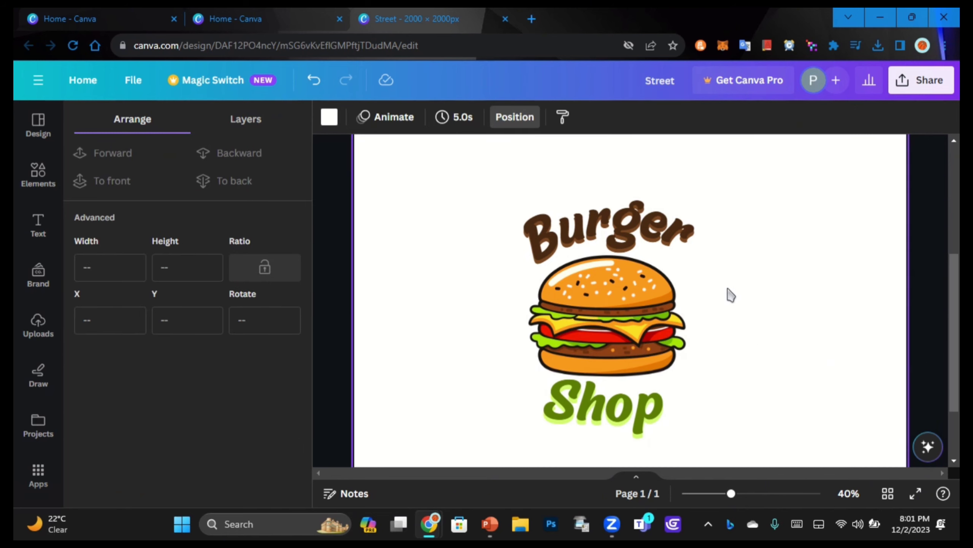
Group all parts of the "Burger Shop" logo and move the group to about X 415 px, Y 791 px
scroll(707, 326, "down", 3)
left_click_drag(521, 211, 714, 430)
key("ctrl+g")
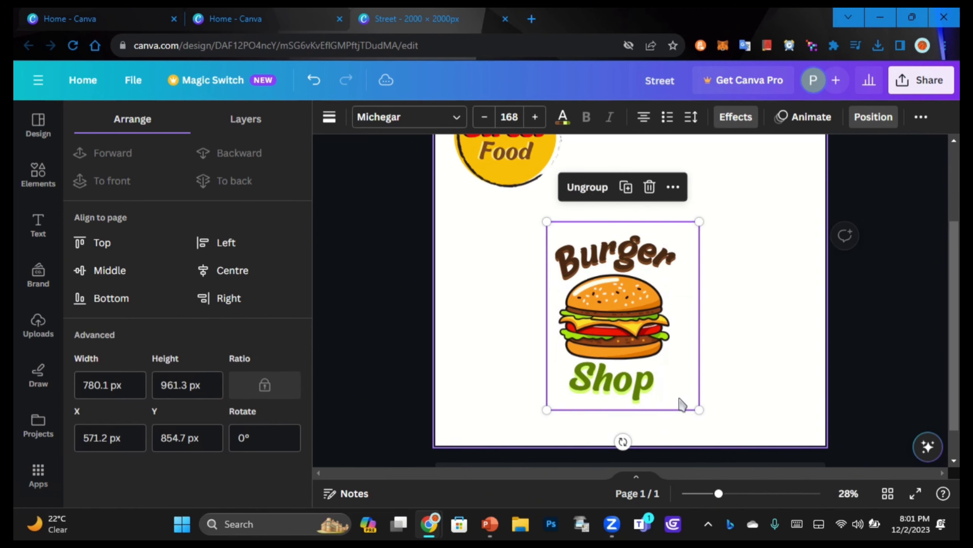
left_click_drag(625, 297, 614, 316)
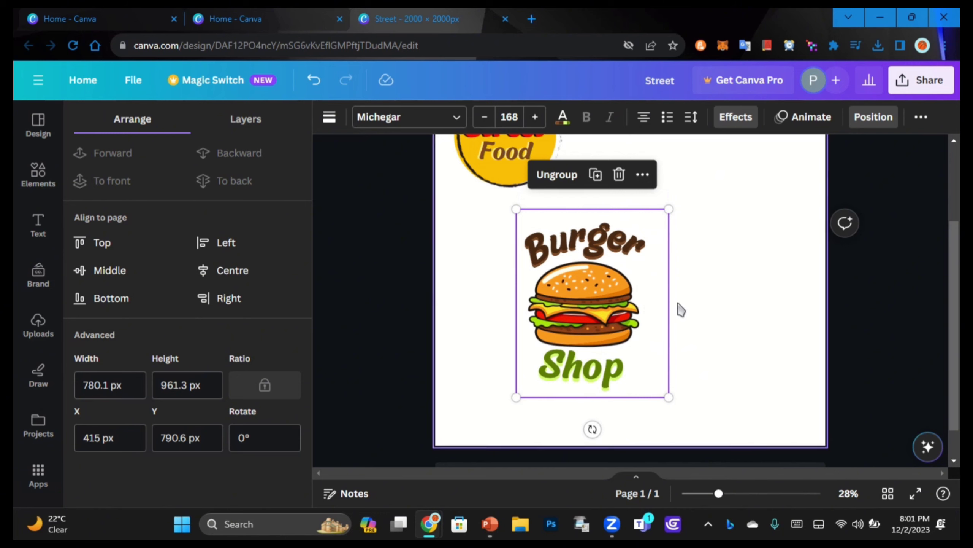
left_click(708, 305)
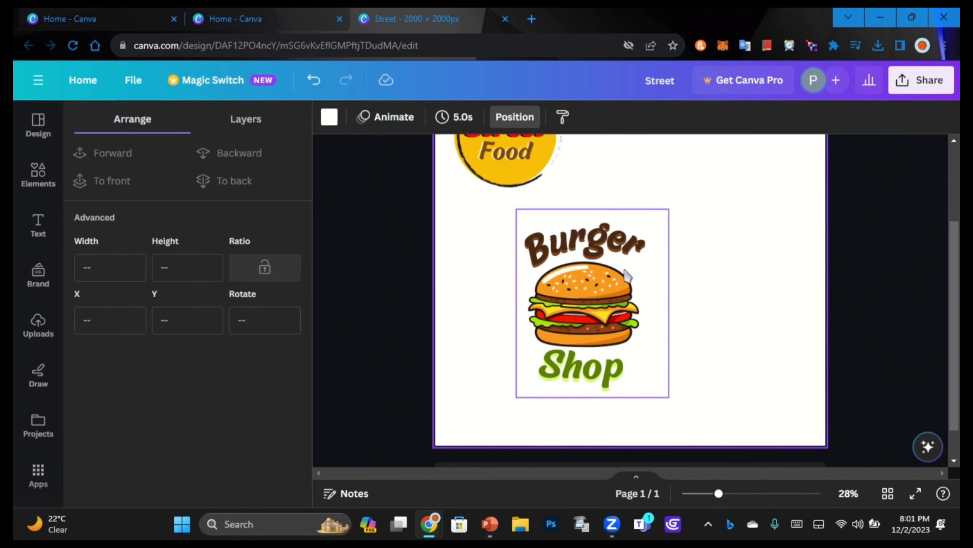
left_click(609, 299)
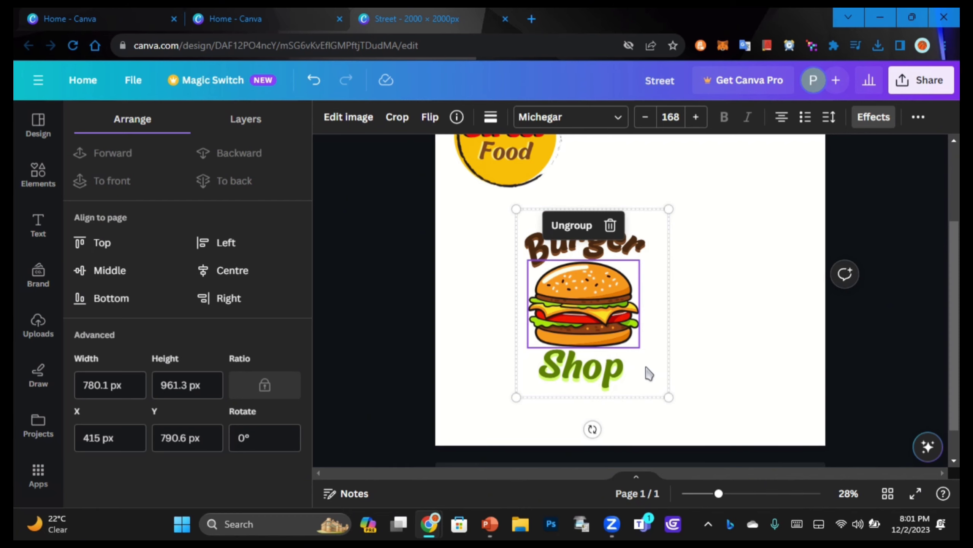
left_click(735, 307)
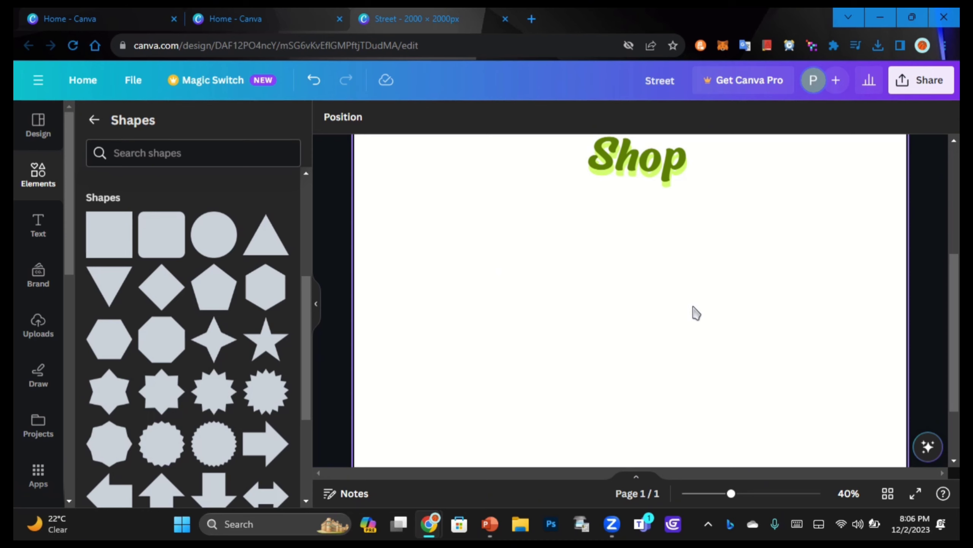
scroll(701, 308, "up", 3)
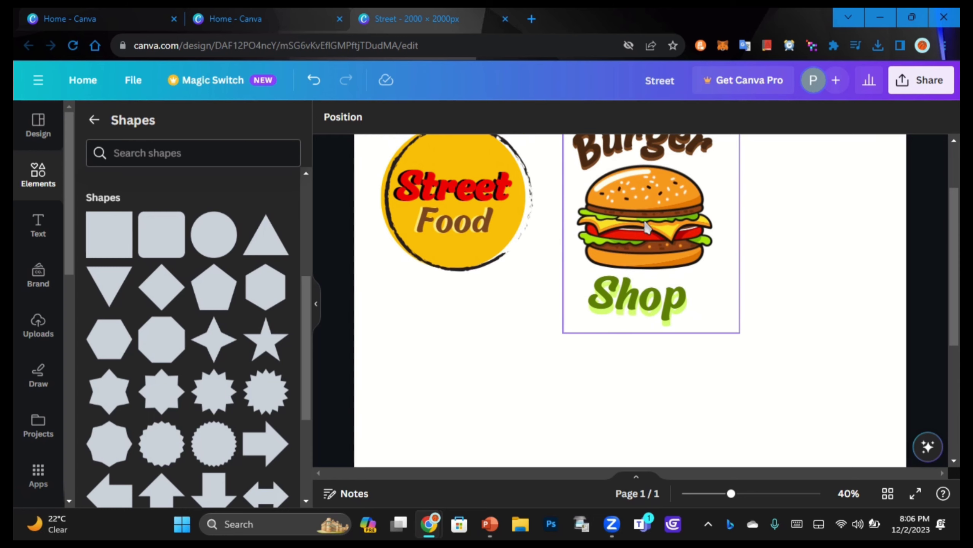
Add a heading reading "Street" in the empty area below the Burger Shop logo and move it up slightly
scroll(582, 284, "down", 5)
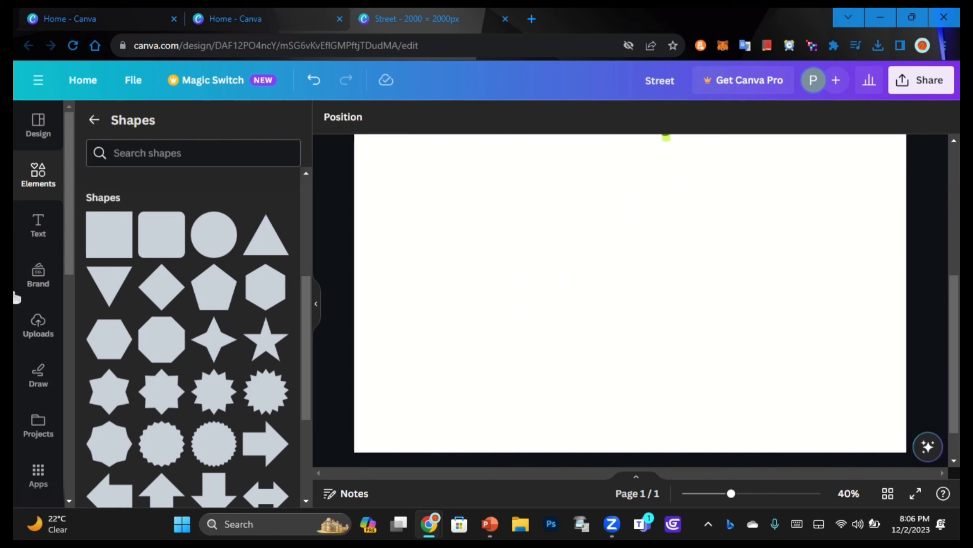
left_click(29, 234)
left_click(134, 287)
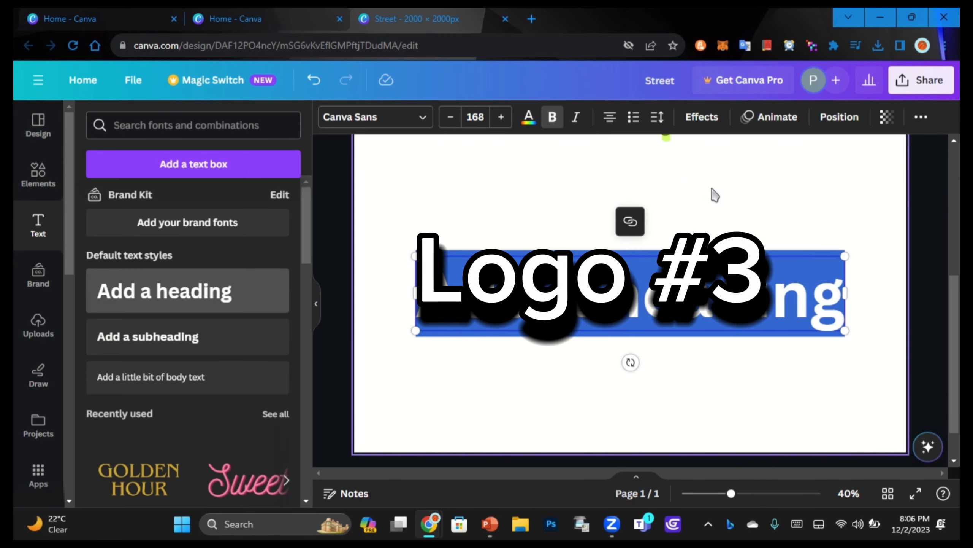
key("BackSpace")
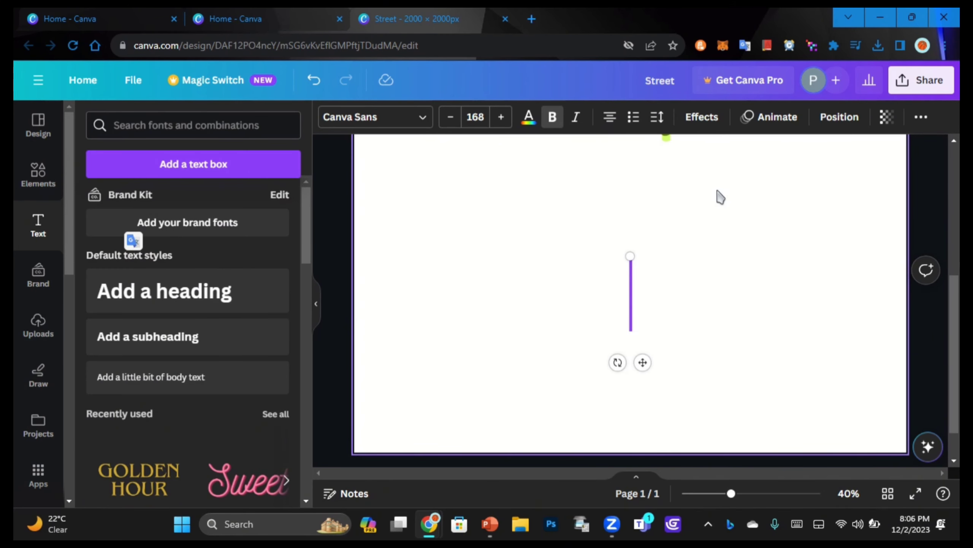
type("Street")
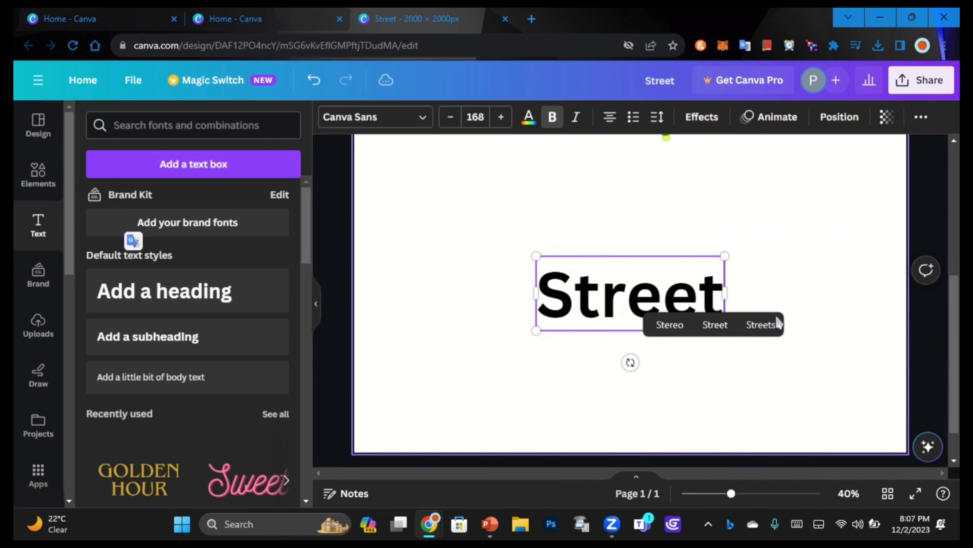
left_click(743, 370)
left_click_drag(660, 301, 685, 229)
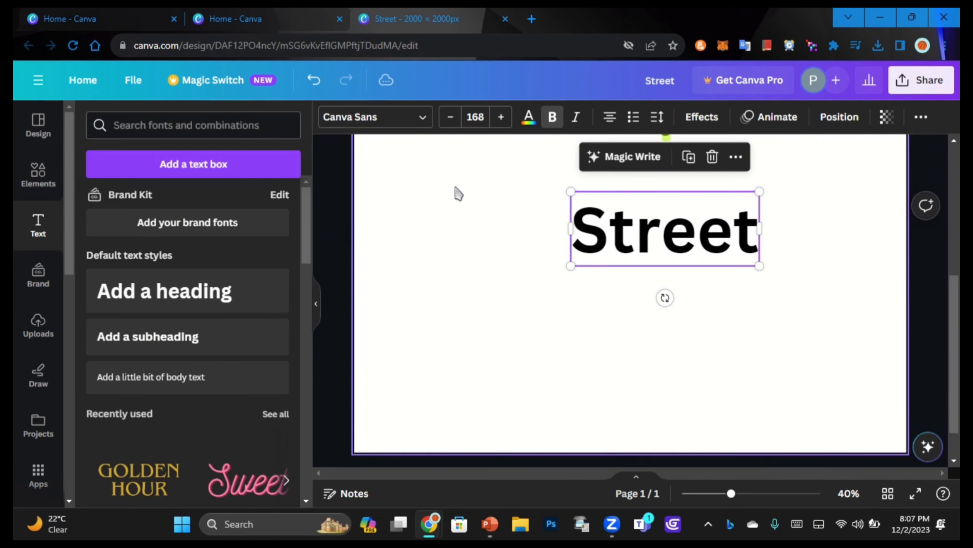
Change the "Street" heading's font to Bebas Neue Cyrillic and nudge its position slightly
left_click(380, 117)
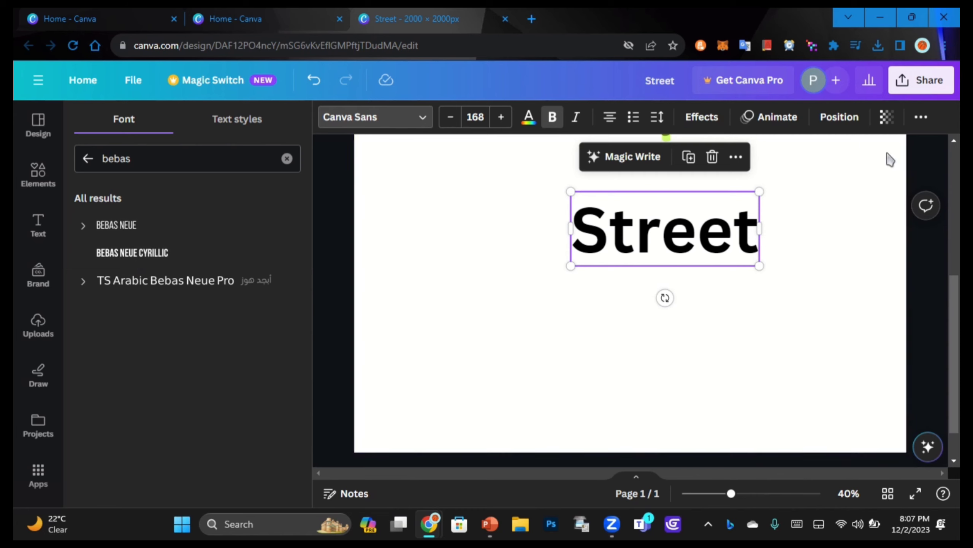
left_click(112, 259)
left_click_drag(653, 236, 697, 242)
left_click(800, 255)
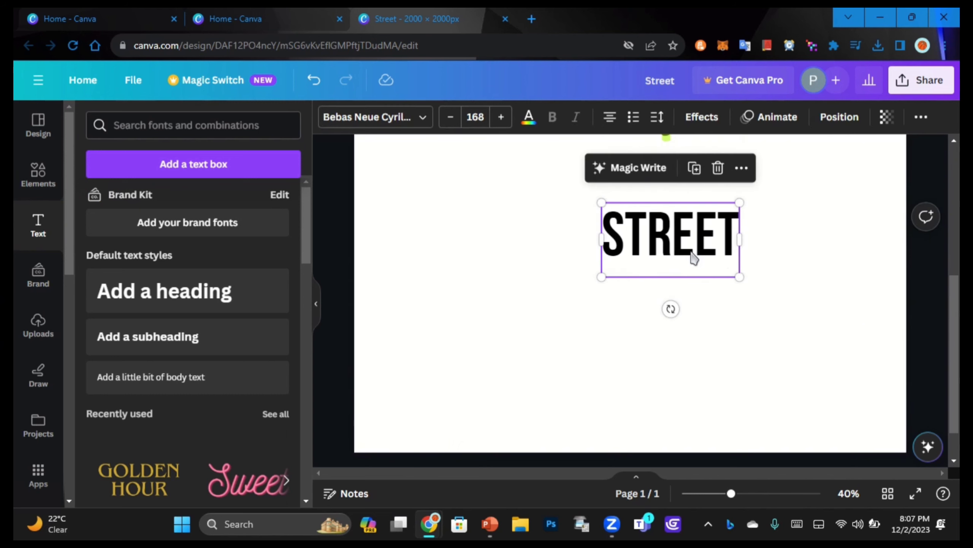
left_click(788, 270)
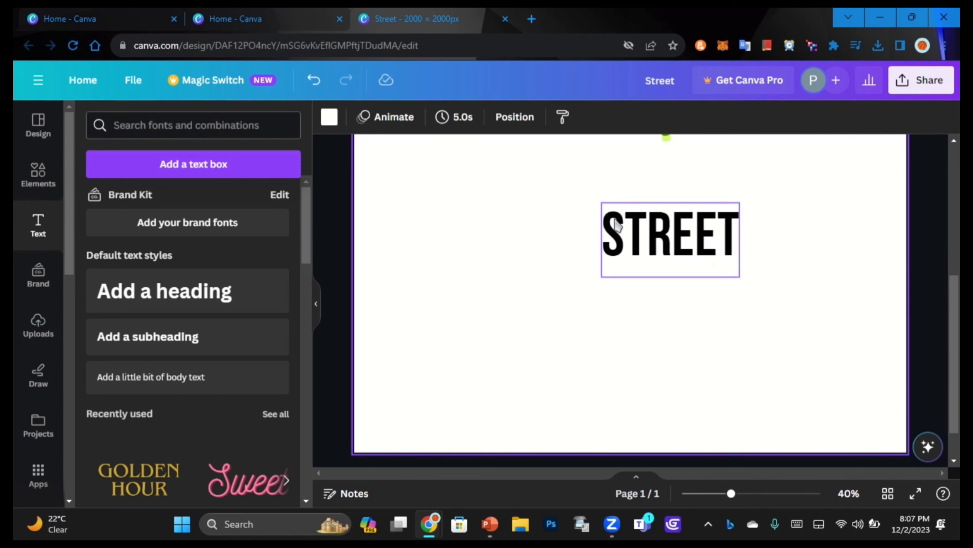
Insert a pentagon arrow shape, flat at the back and pointing right, from the basic shapes library
left_click(35, 174)
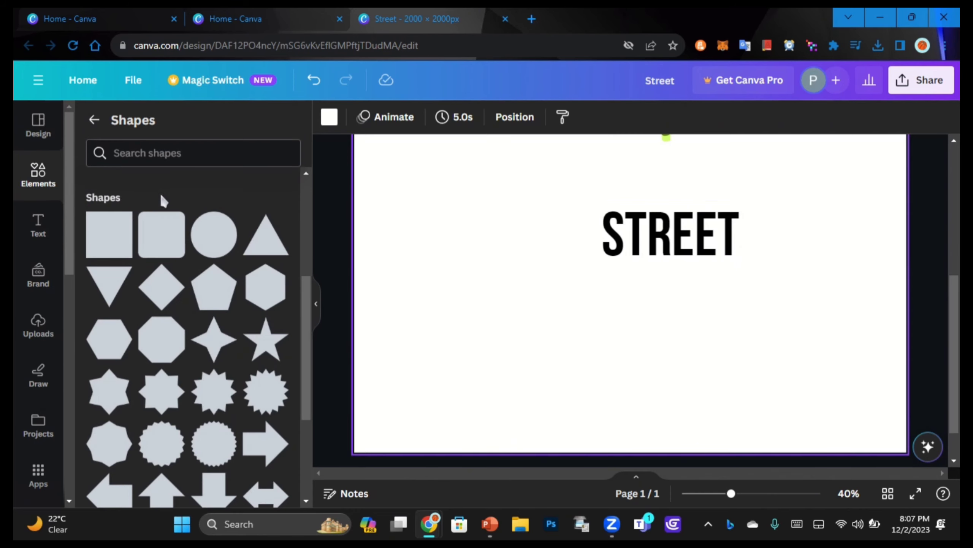
left_click(94, 120)
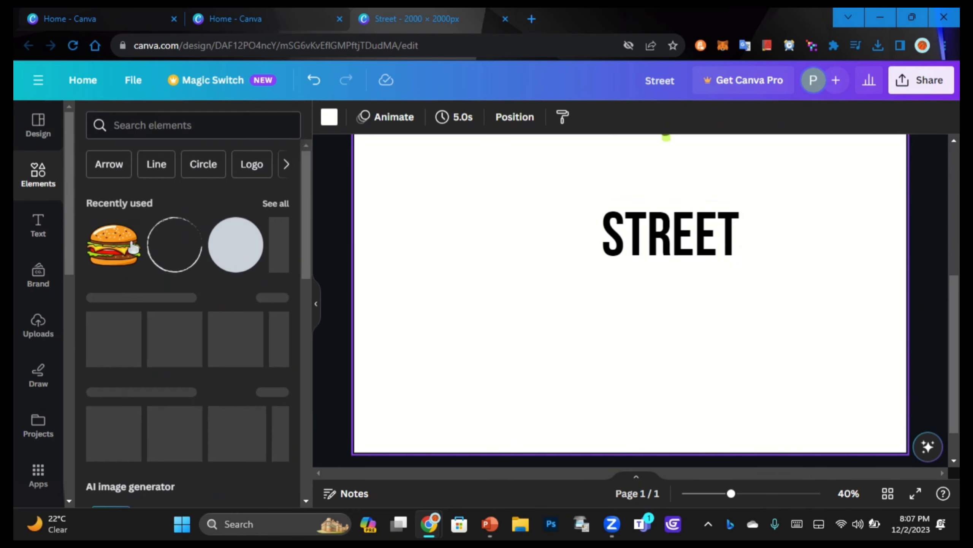
left_click(271, 298)
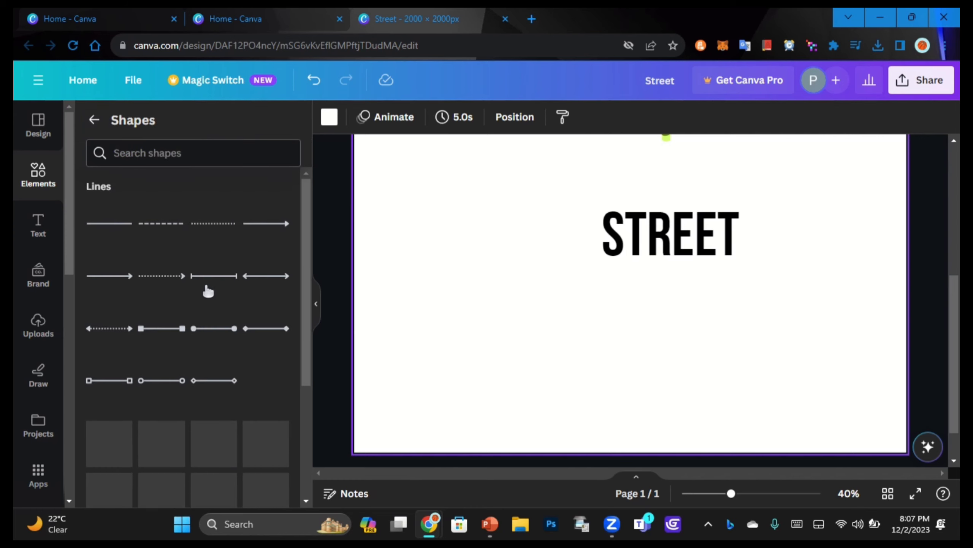
scroll(189, 303, "down", 3)
scroll(188, 301, "down", 5)
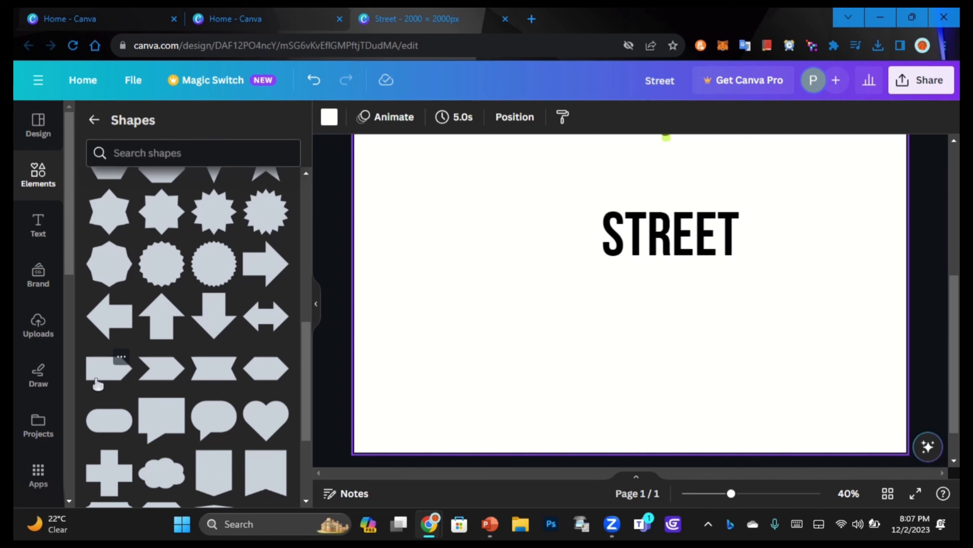
left_click(97, 380)
left_click(648, 264)
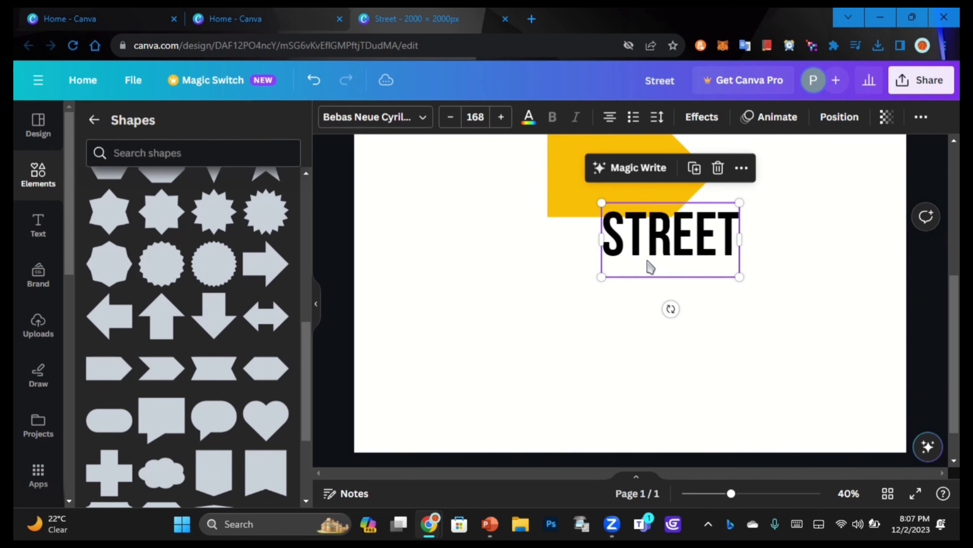
left_click(743, 315)
Move the arrow shape behind the "STREET" text, stretch it past both ends of the word and trim its height to fit
left_click(590, 171)
left_click_drag(590, 171, 595, 220)
left_click_drag(722, 233, 831, 235)
left_click_drag(558, 234, 582, 234)
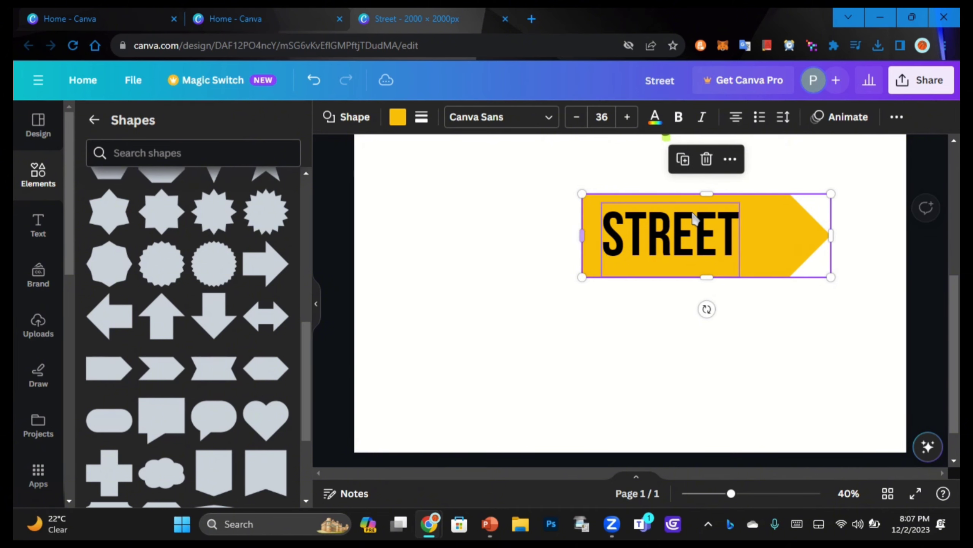
left_click_drag(707, 194, 707, 200)
left_click_drag(707, 277, 702, 264)
left_click(839, 319)
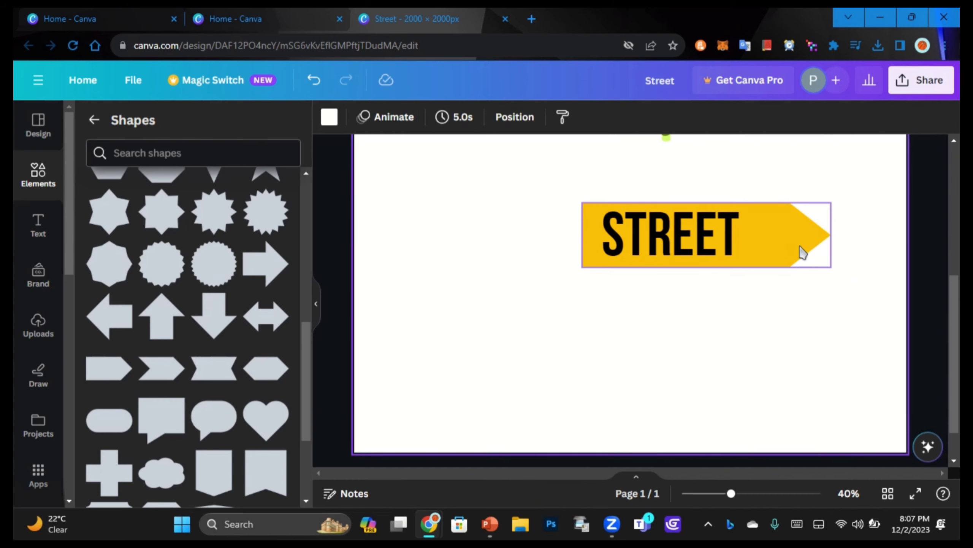
Fill the arrow shape behind "STREET" with dark grey #393737
left_click(802, 253)
left_click(397, 117)
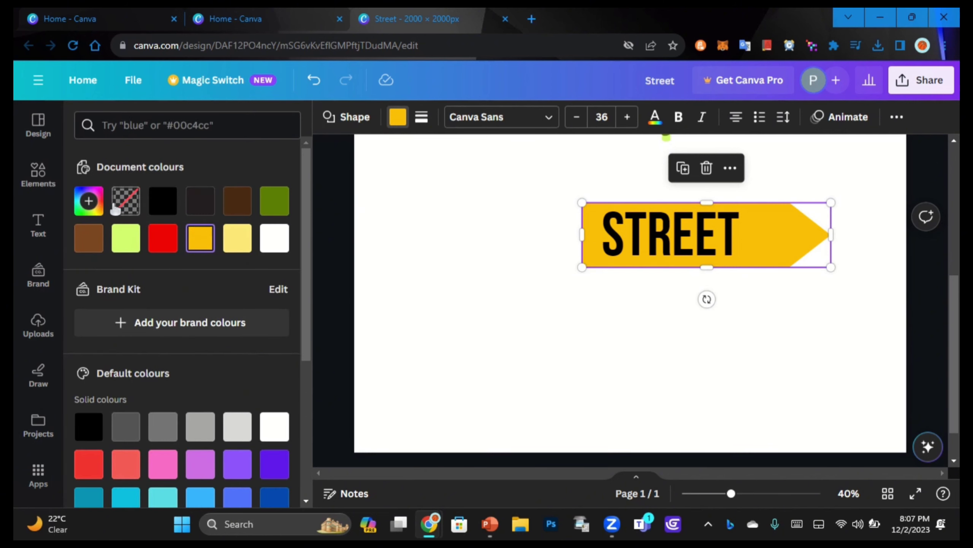
left_click(89, 202)
left_click(91, 326)
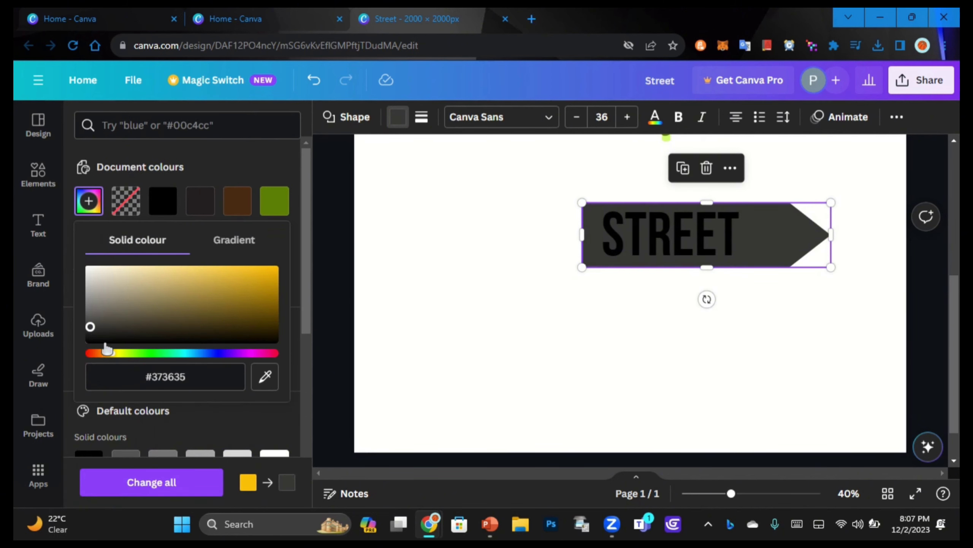
left_click_drag(103, 353, 89, 353)
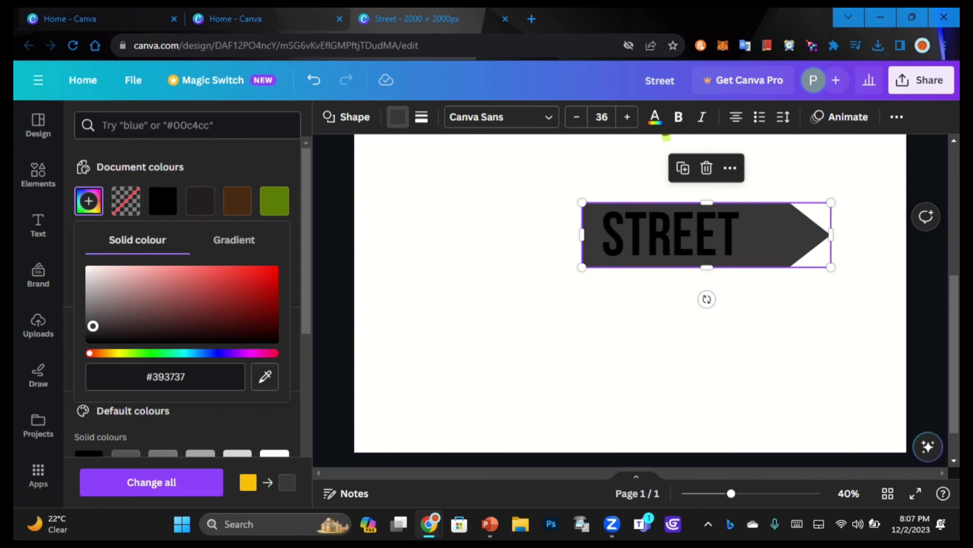
left_click(444, 289)
Recolour the "STREET" text white
left_click(628, 236)
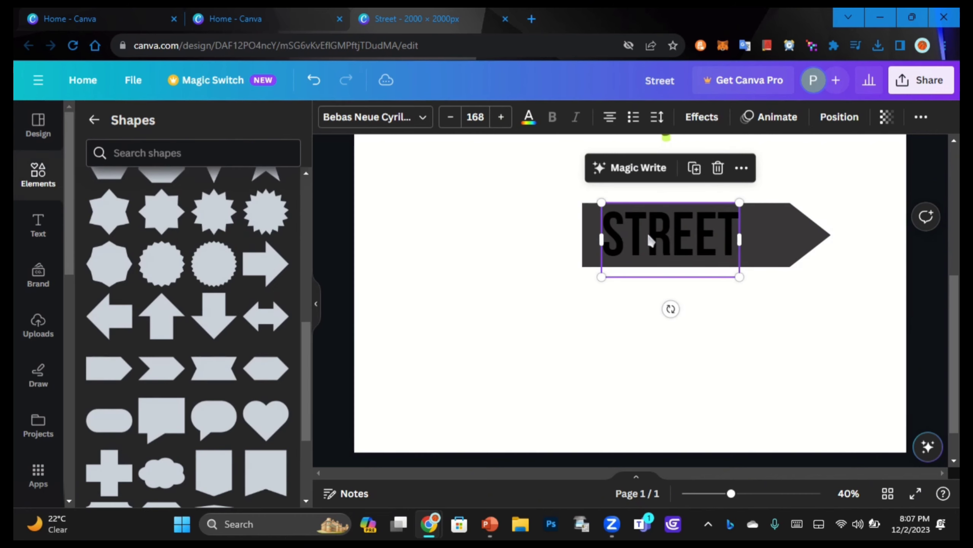
left_click(529, 116)
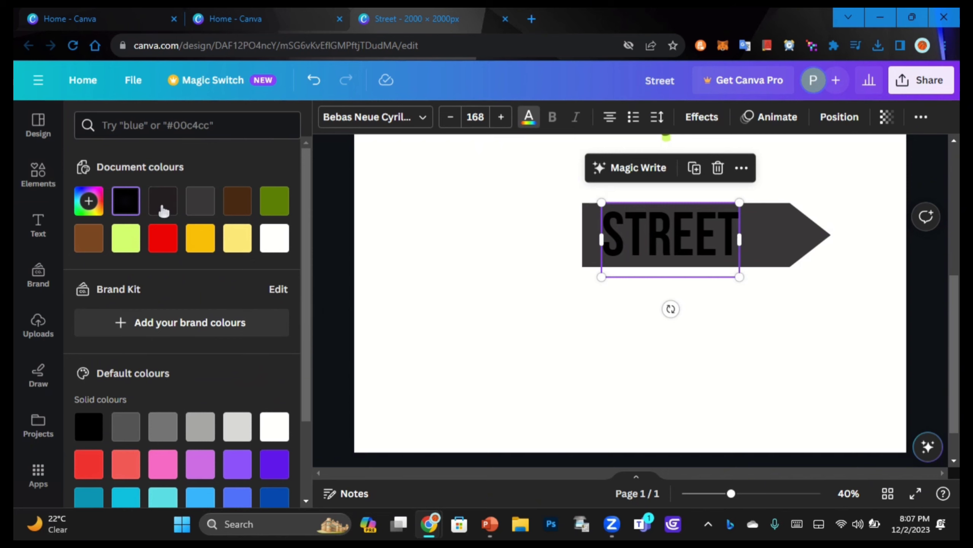
left_click(275, 237)
left_click(748, 301)
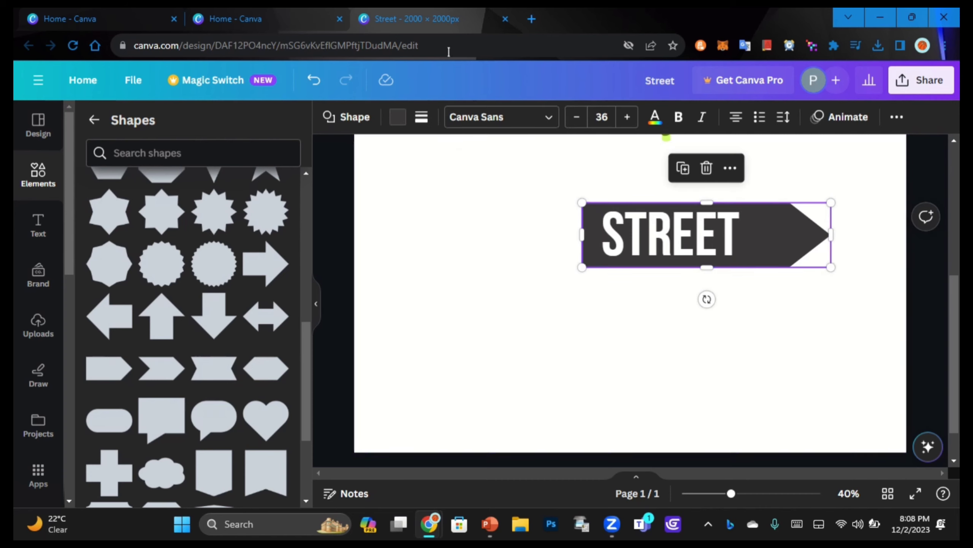
Duplicate the dark grey arrow and align the copy exactly over the original
left_click(871, 299)
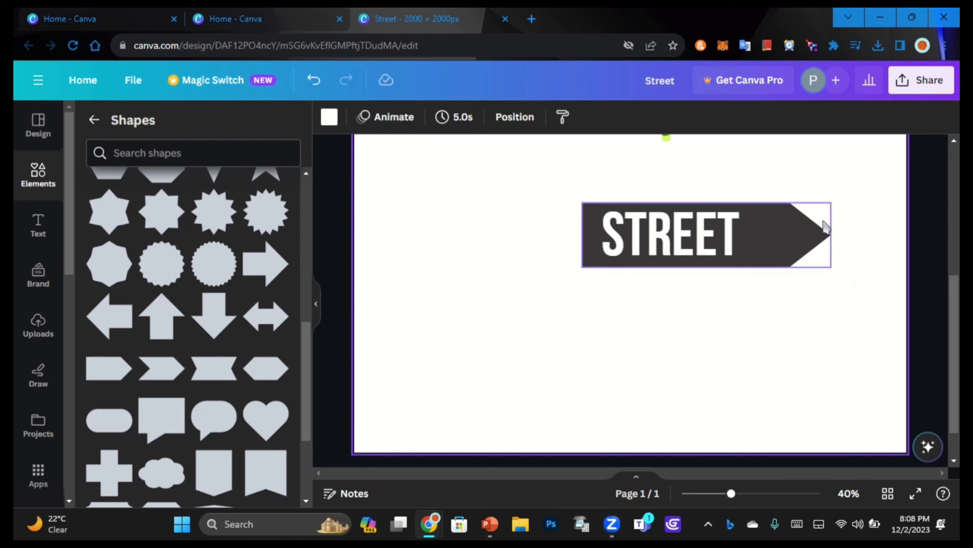
left_click_drag(591, 220, 588, 217)
left_click_drag(798, 243, 786, 233)
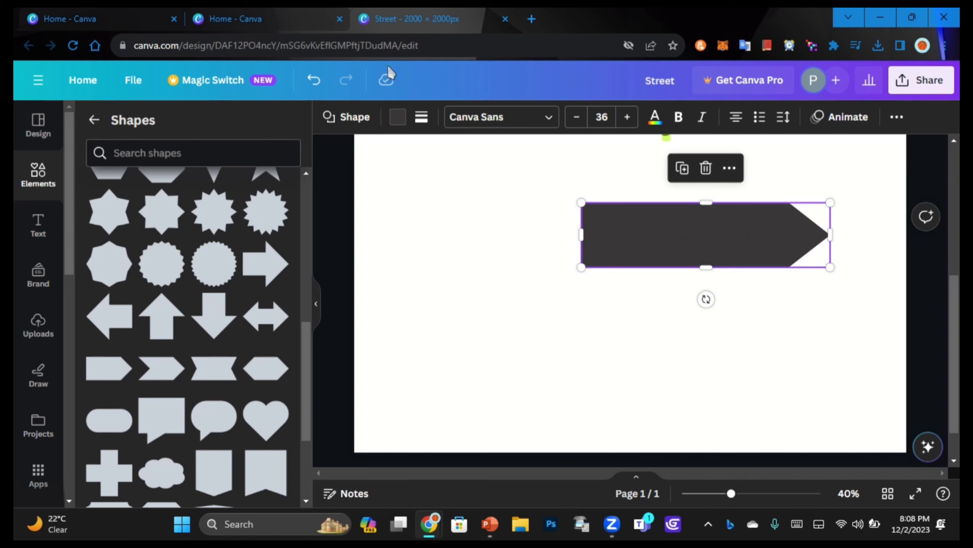
Give the arrow copy a solid border and colour the border with the document's golden yellow
left_click(421, 116)
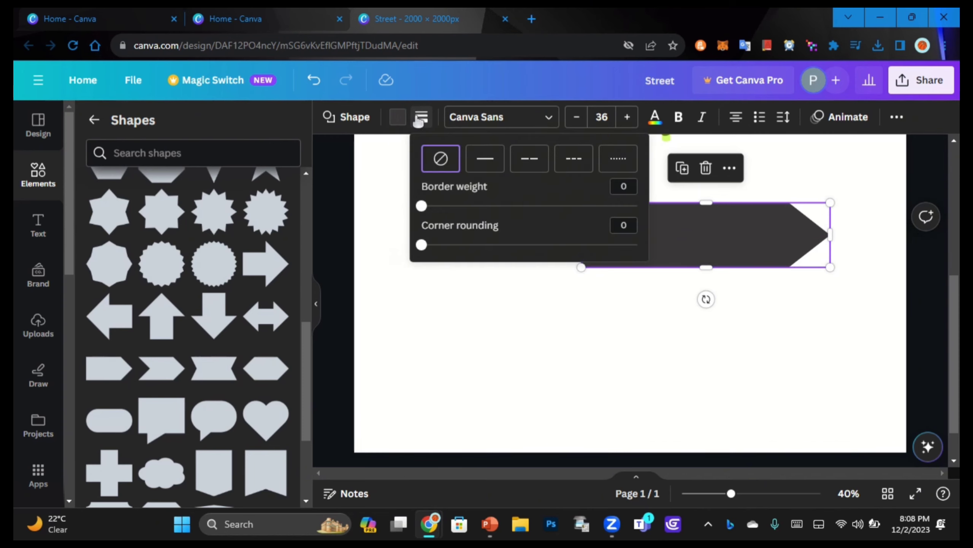
left_click(490, 166)
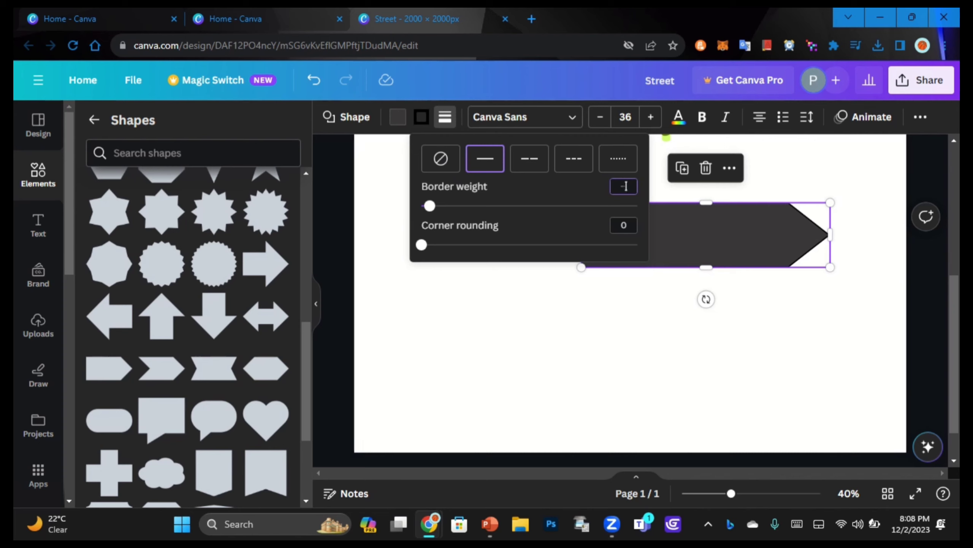
left_click(564, 295)
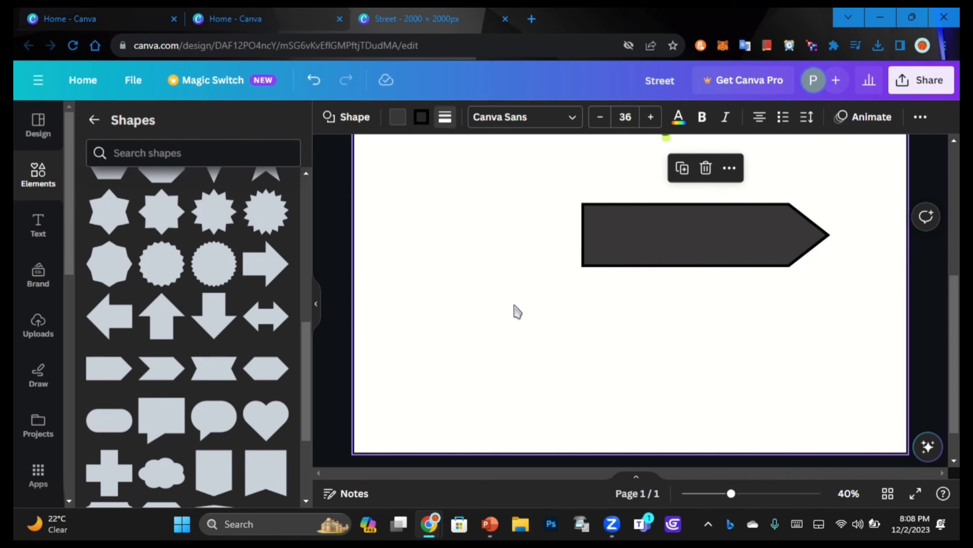
left_click(514, 311)
left_click(667, 209)
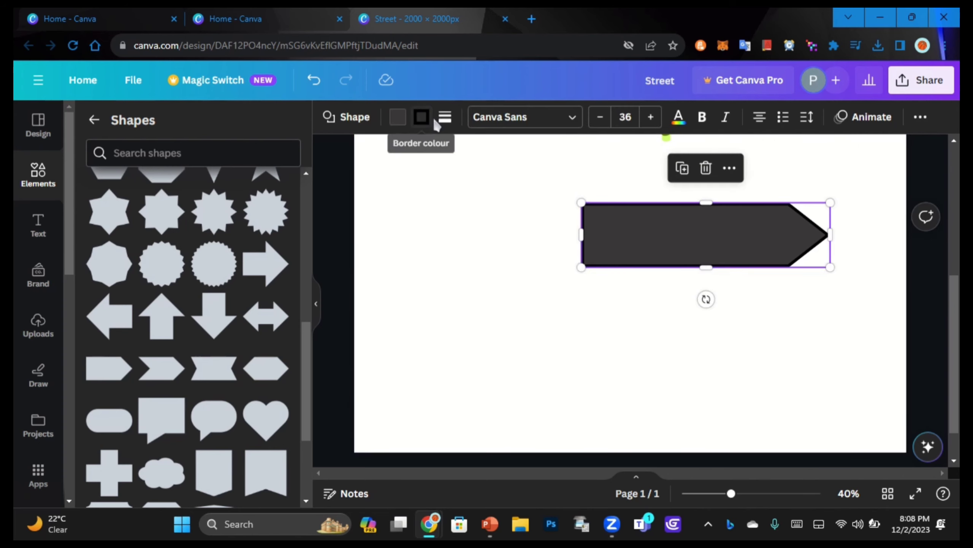
left_click(420, 117)
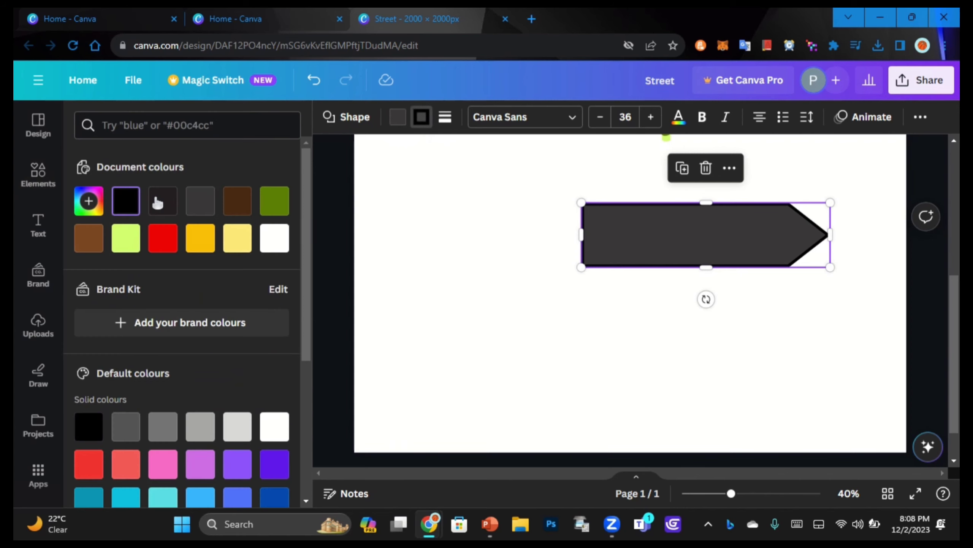
left_click(198, 239)
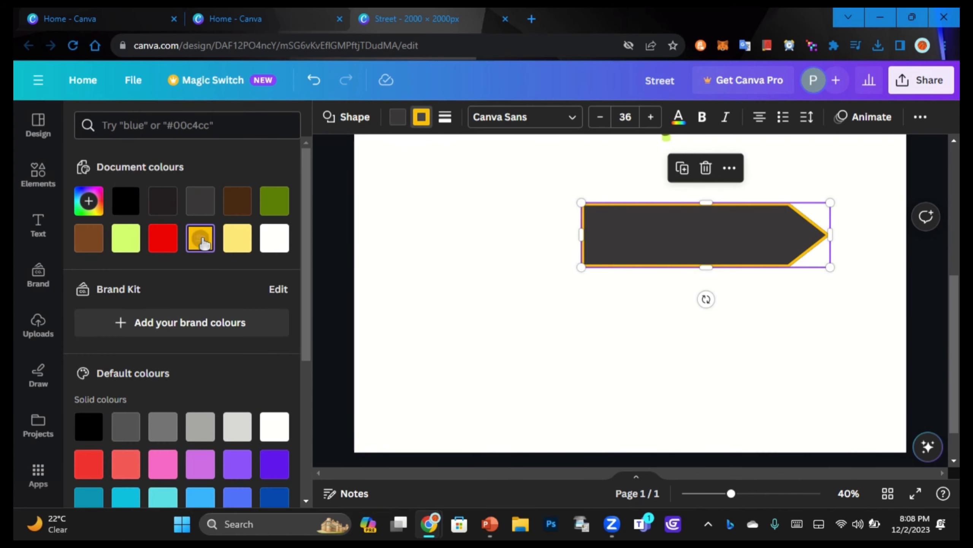
Remove the arrow copy's fill and scale its yellow outline down slightly so it sits centred inside the dark arrow
left_click(396, 118)
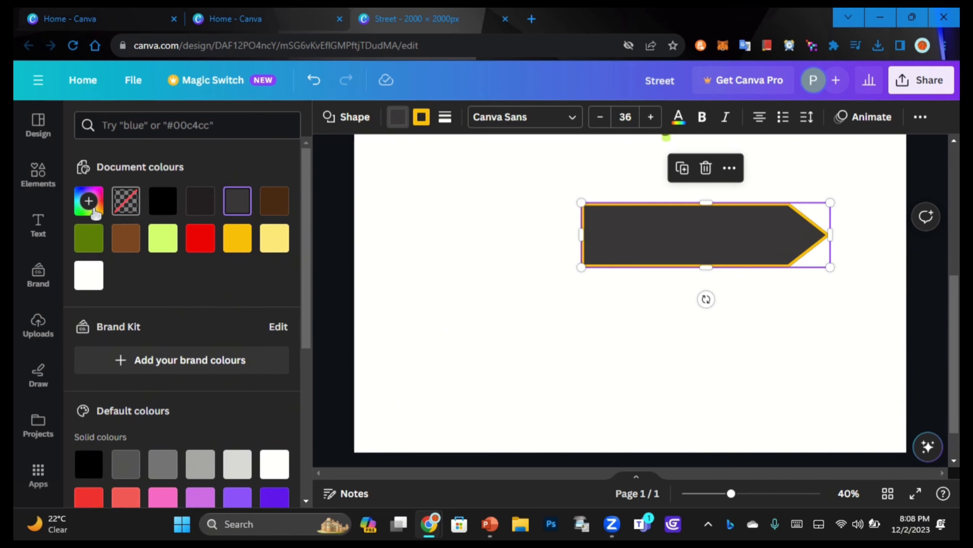
left_click(126, 200)
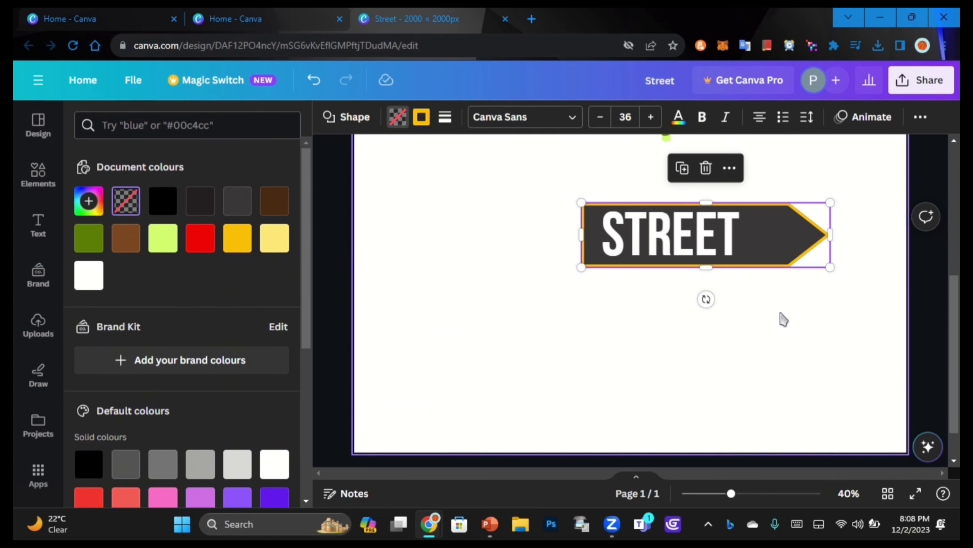
left_click(824, 281)
left_click(828, 233)
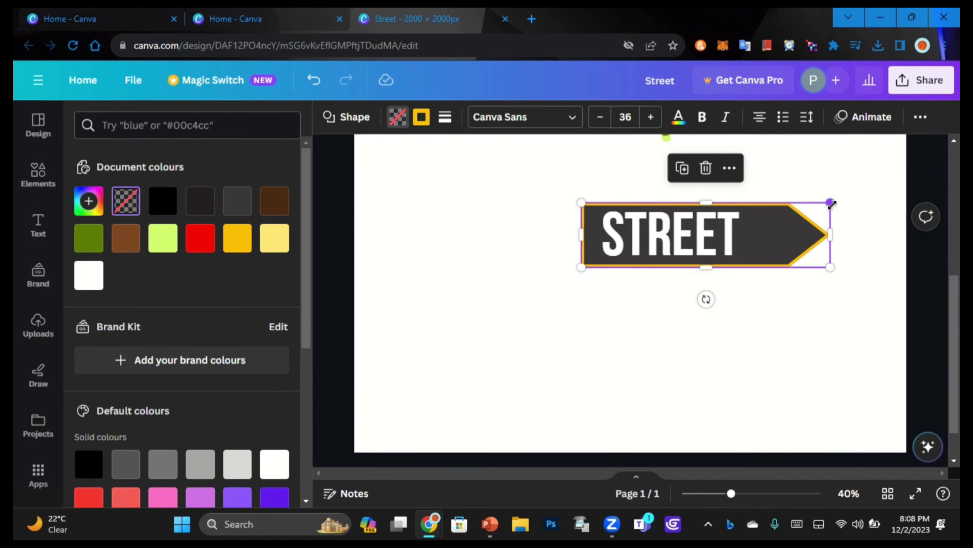
left_click_drag(831, 204, 825, 205)
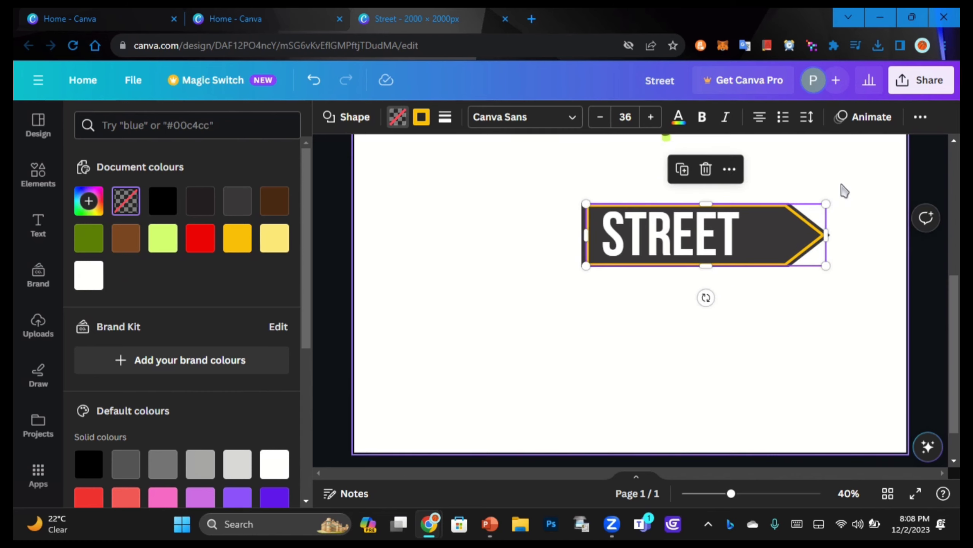
left_click(844, 191)
Adjust the yellow outline's left, top and bottom edges so it sits evenly inside the dark arrow
left_click(590, 232)
scroll(611, 272, "up", 5)
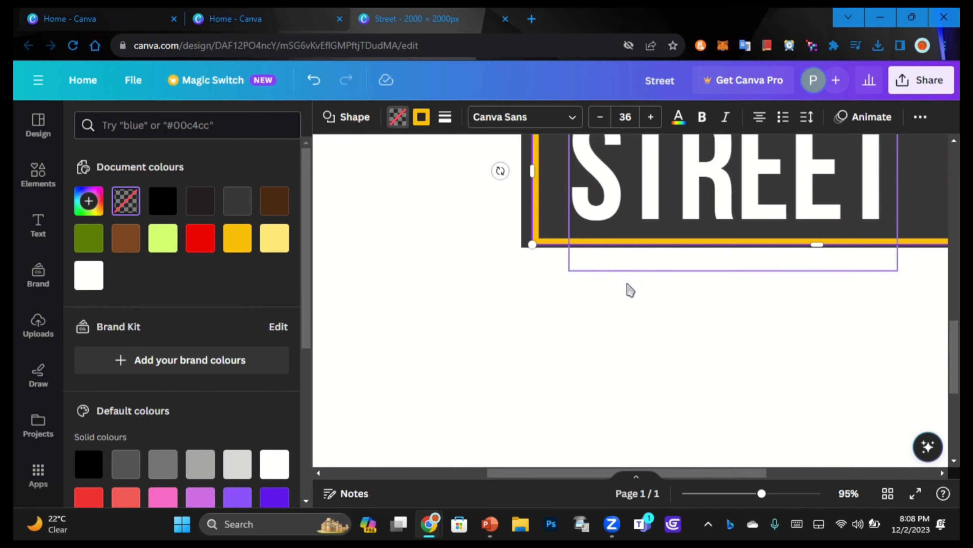
scroll(627, 289, "up", 3)
left_click_drag(535, 308, 527, 309)
scroll(821, 258, "down", 3)
left_click_drag(572, 477, 663, 435)
scroll(650, 245, "up", 2)
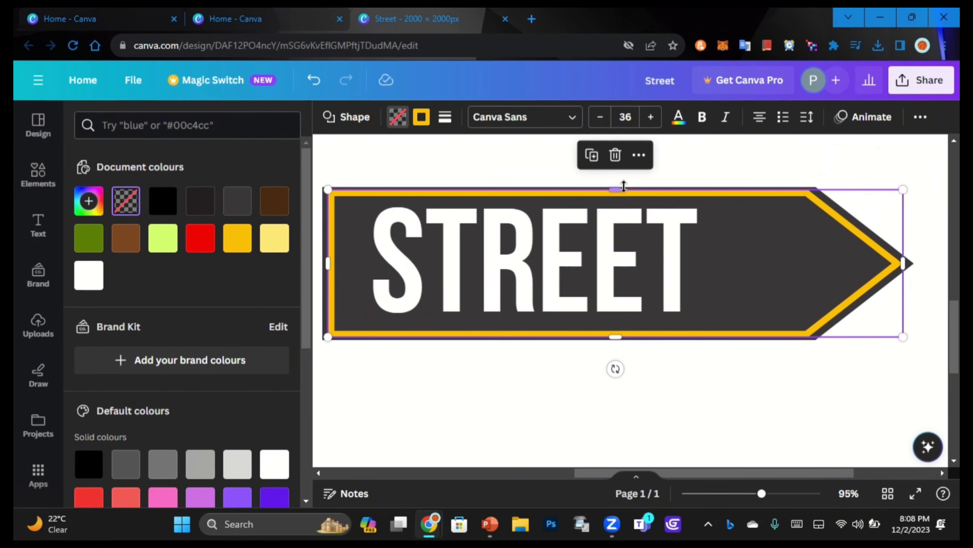
left_click_drag(620, 191, 620, 191)
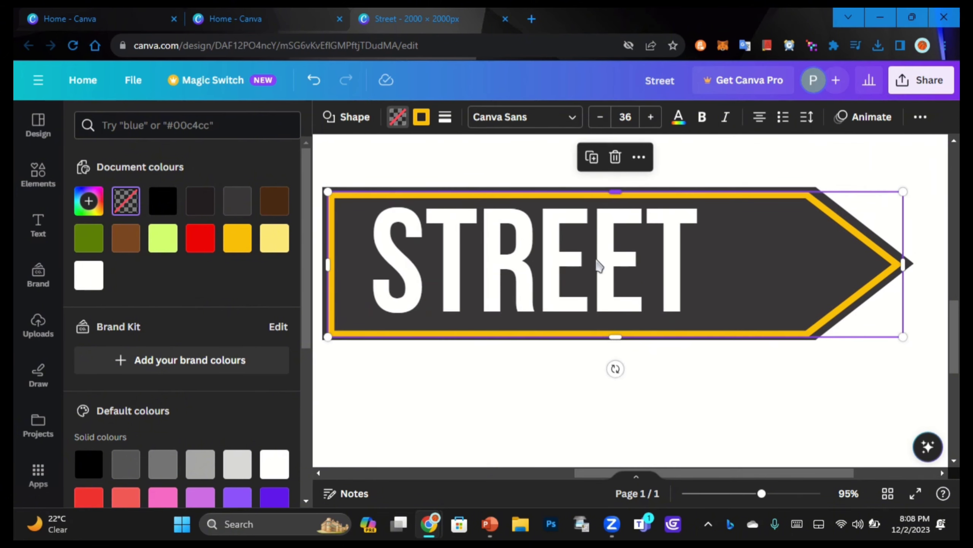
left_click_drag(613, 336, 615, 338)
left_click(583, 360)
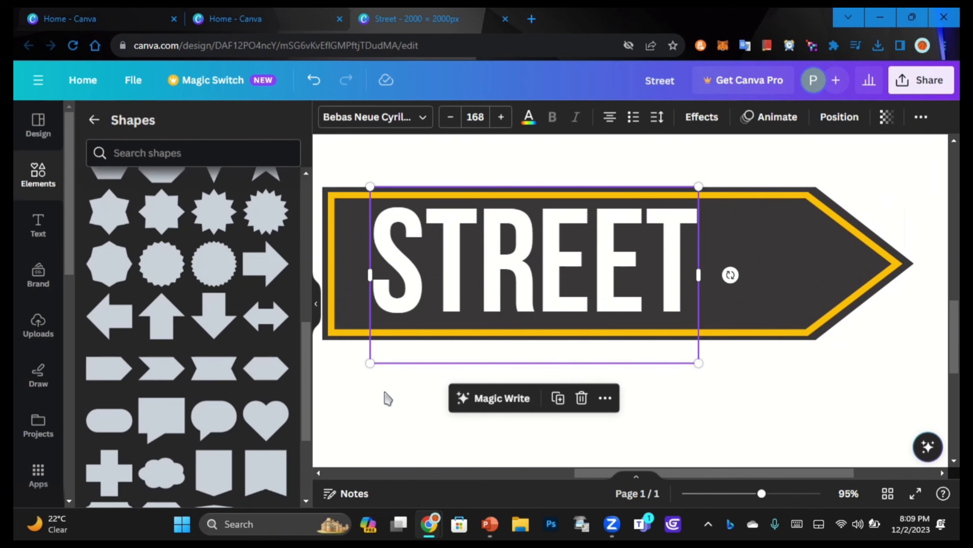
Group the yellow arrow outline with the dark grey arrow beneath it
scroll(387, 399, "down", 3)
scroll(391, 404, "down", 2)
left_click(778, 318)
left_click(782, 314)
left_click(776, 312)
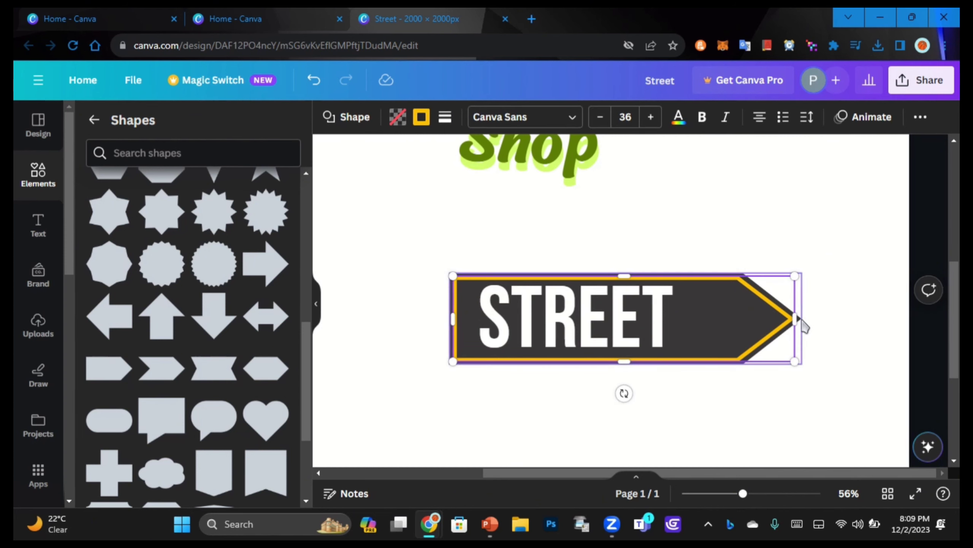
left_click(801, 321)
key("ctrl+g")
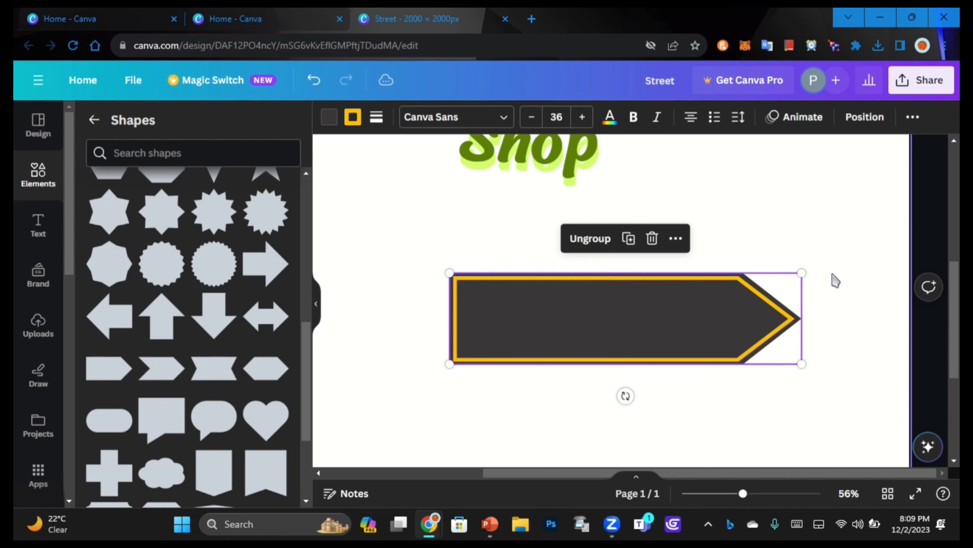
Send the grouped arrow behind the "STREET" text and shift the text slightly left within the arrow
left_click(860, 119)
left_click(214, 152)
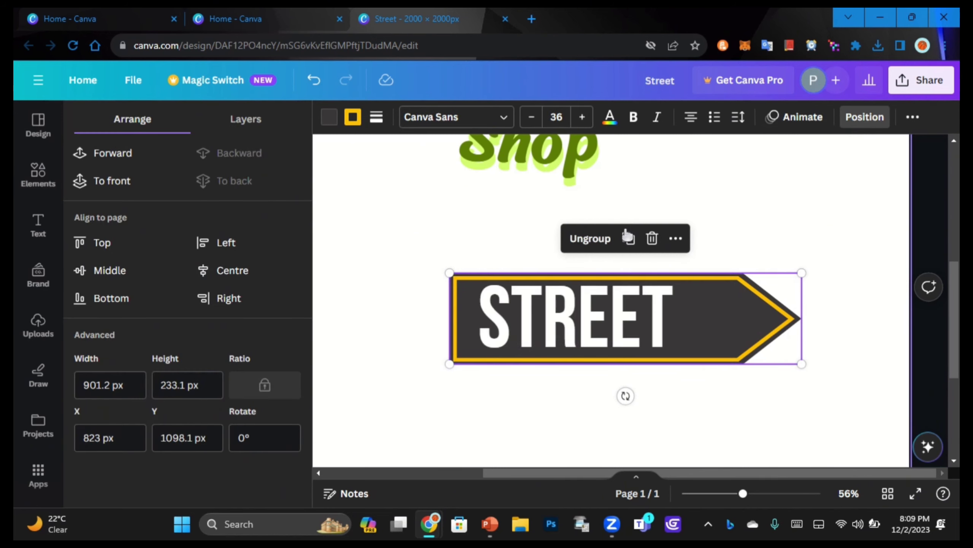
left_click(526, 294)
left_click_drag(526, 293, 512, 295)
left_click(746, 219)
scroll(729, 215, "down", 3)
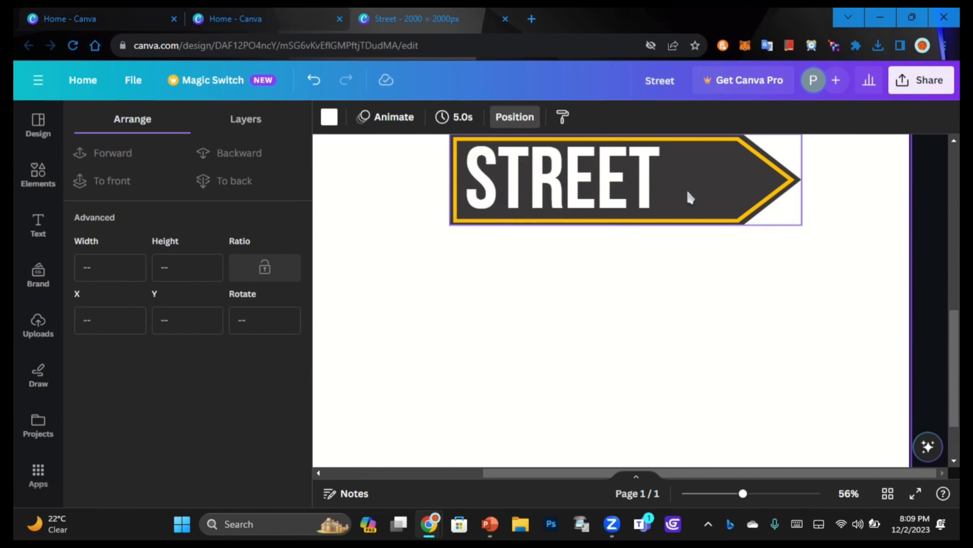
left_click(627, 169)
left_click_drag(627, 169, 631, 170)
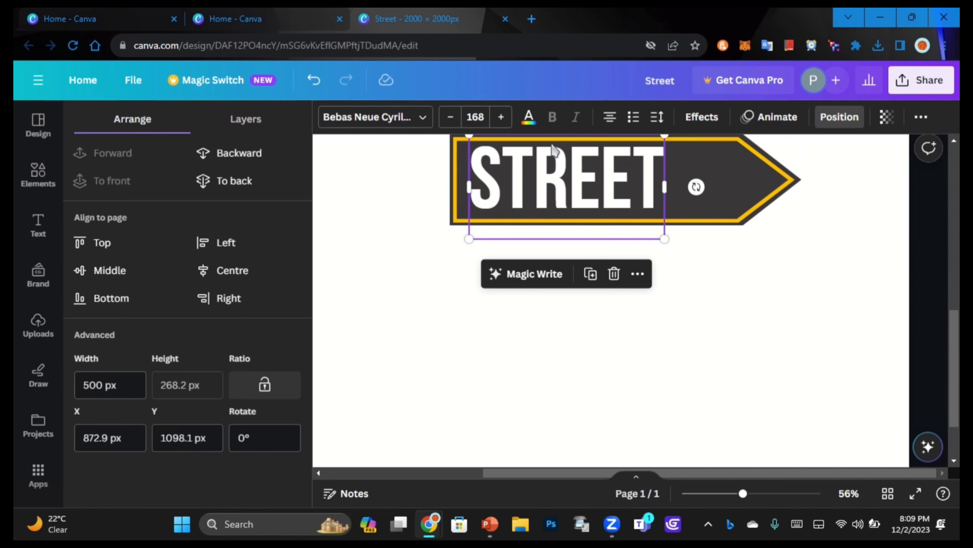
Recolour the "STREET" text with the document's golden yellow
left_click(529, 116)
left_click(201, 234)
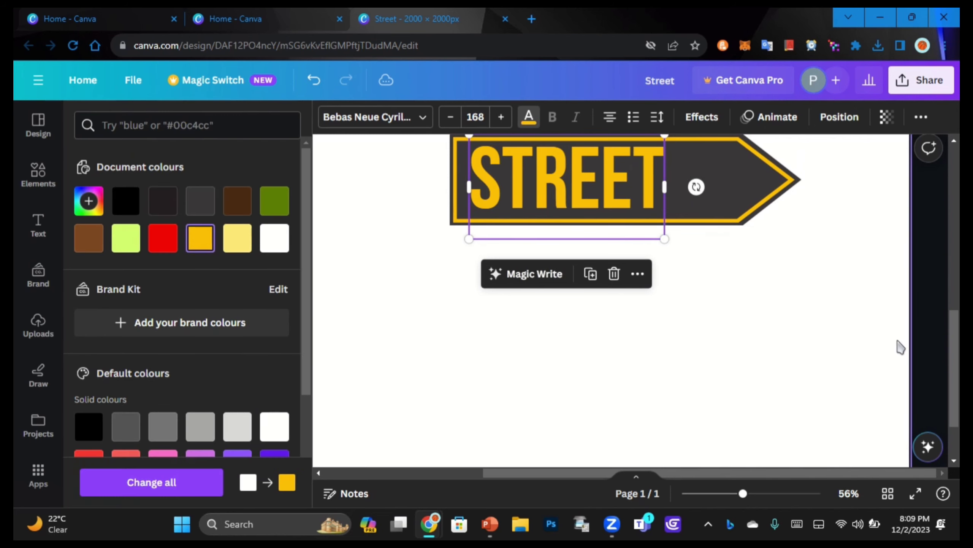
left_click(788, 294)
scroll(589, 268, "down", 3)
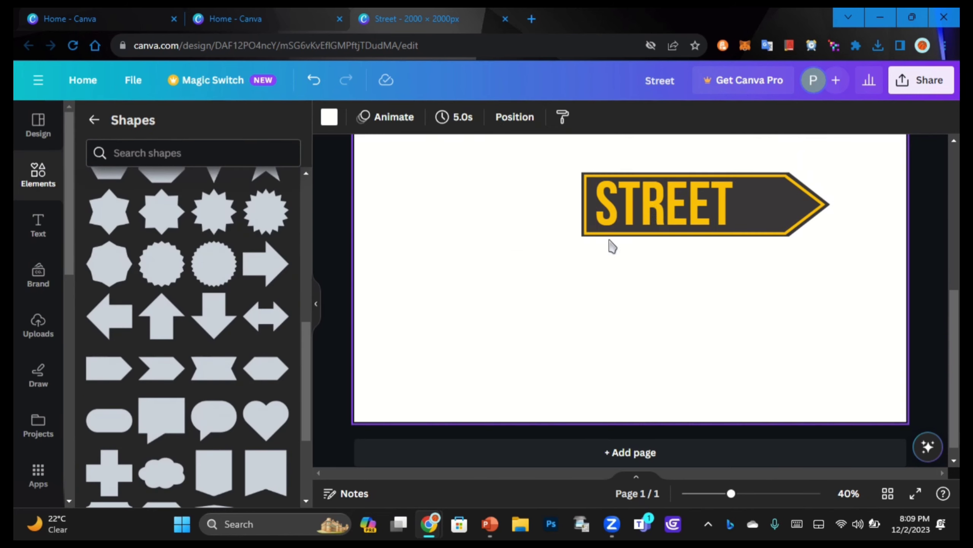
Duplicate the grouped arrow without its text and place the copy below the "STREET" sign
left_click(656, 212)
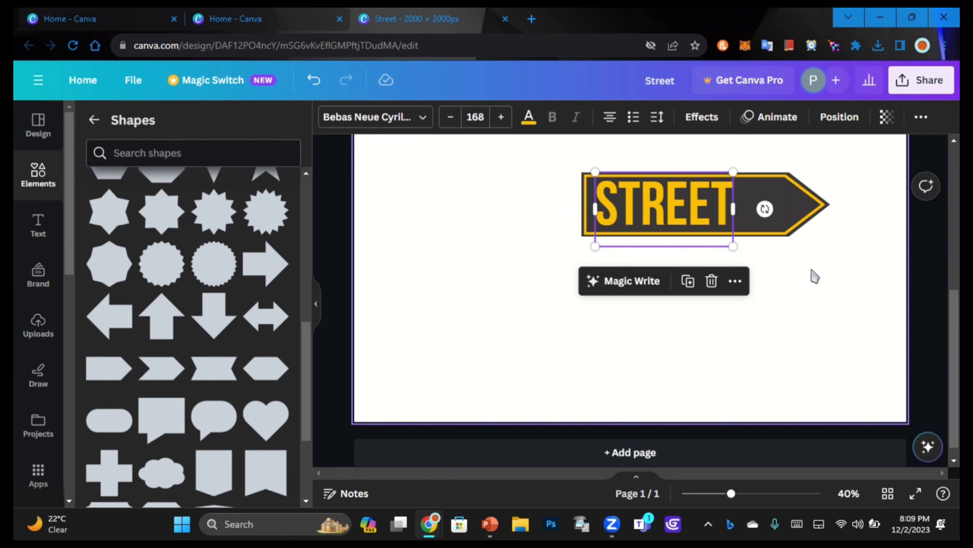
left_click(777, 196)
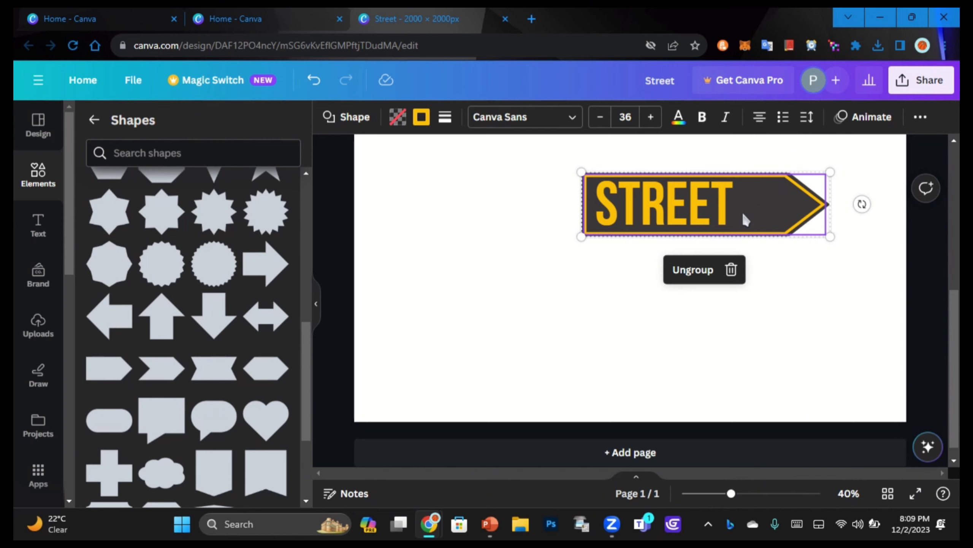
key("ctrl+v")
left_click_drag(774, 200, 717, 286)
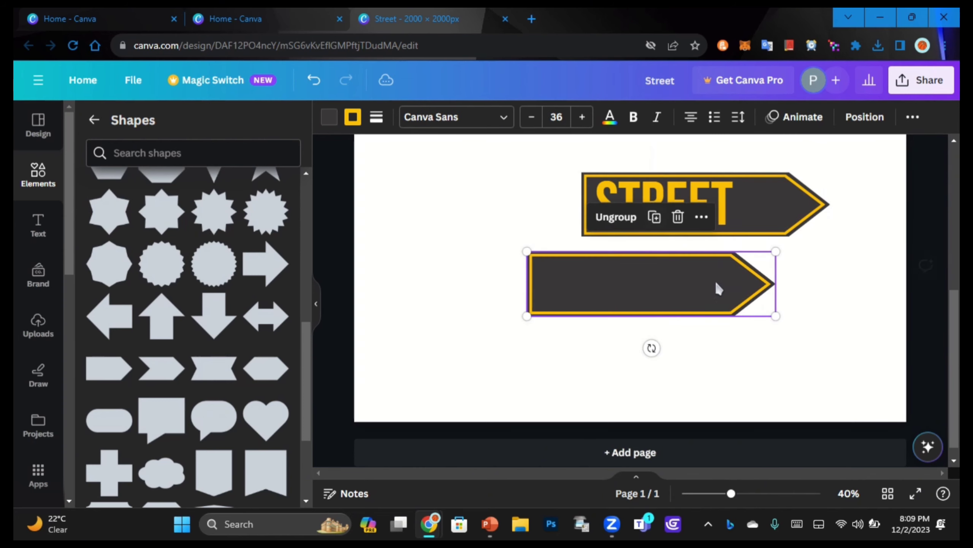
Rotate the arrow copy 180° so it points left, then match its size to the upper sign and position it just below
left_click_drag(651, 347, 723, 257)
key("ctrl+z")
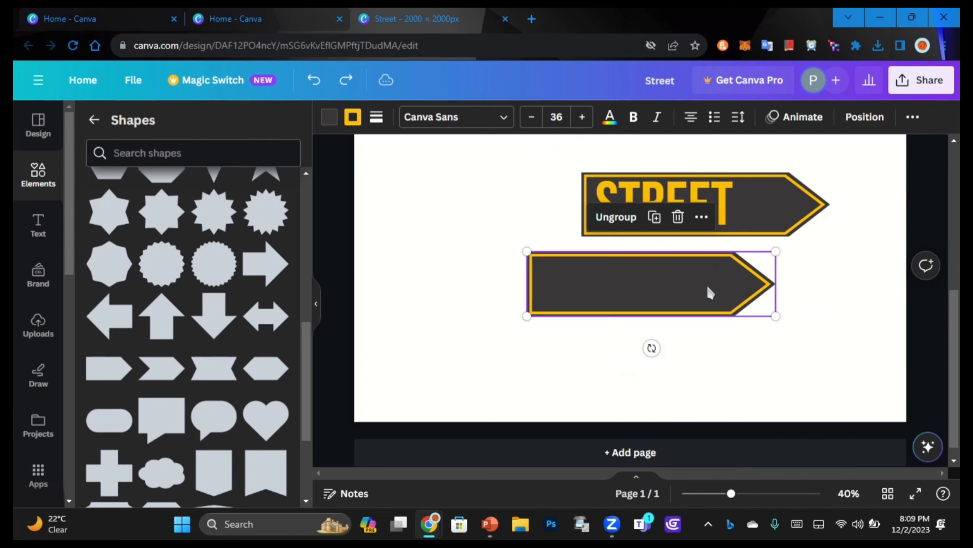
left_click_drag(651, 348, 650, 230)
left_click_drag(527, 318, 514, 319)
left_click_drag(646, 285, 624, 270)
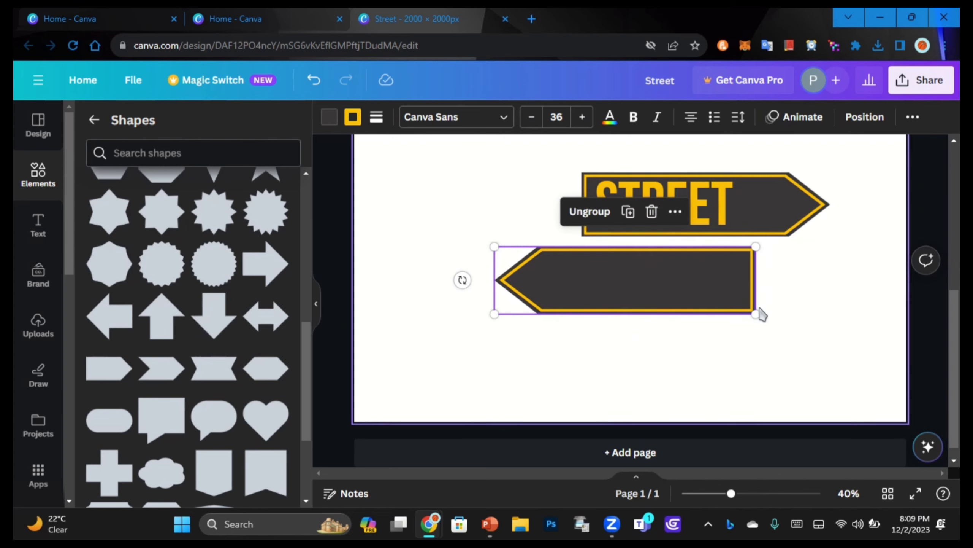
left_click_drag(758, 312, 741, 302)
left_click_drag(651, 280, 653, 279)
left_click(745, 273)
Duplicate the "STREET" text onto the lower arrow, change it to "FOOD" and position it near the arrow's flat end
left_click(688, 193)
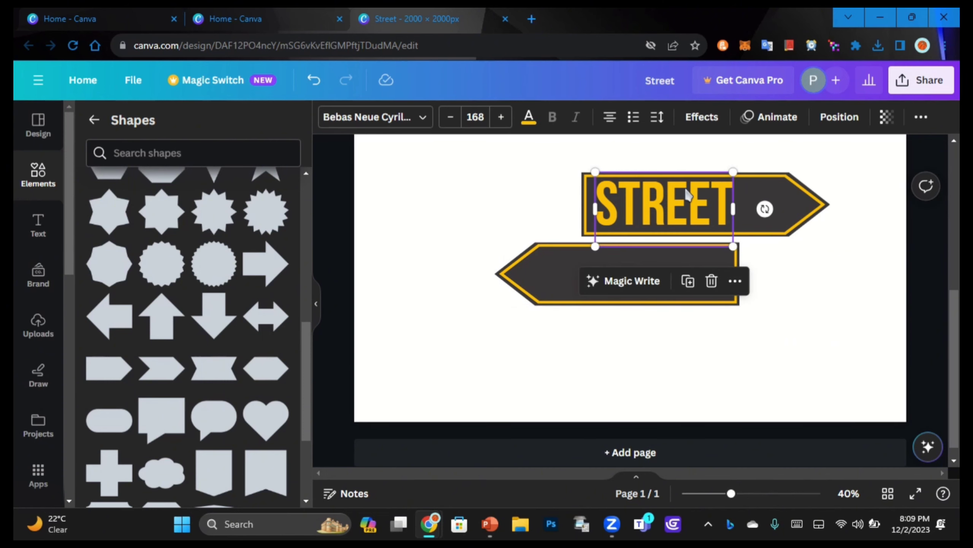
key("ctrl+d")
left_click_drag(688, 193, 667, 265)
double_click(669, 262)
type("FOOD")
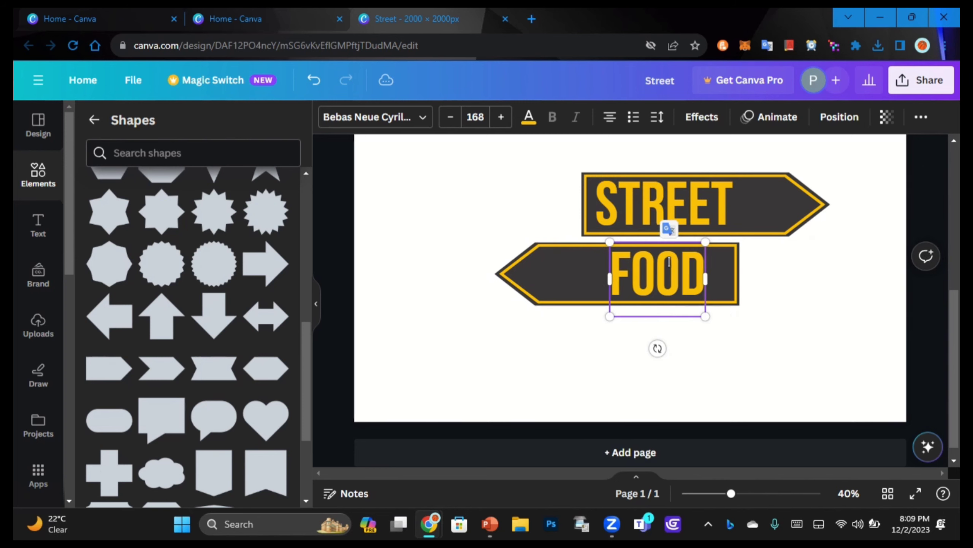
left_click(708, 319)
left_click_drag(667, 276, 674, 277)
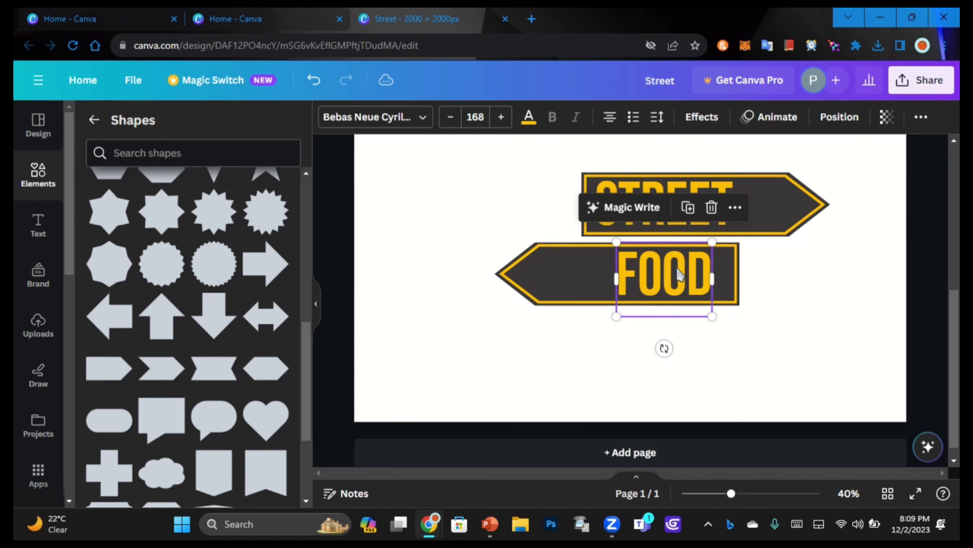
Recolour the "FOOD" text white
left_click(529, 118)
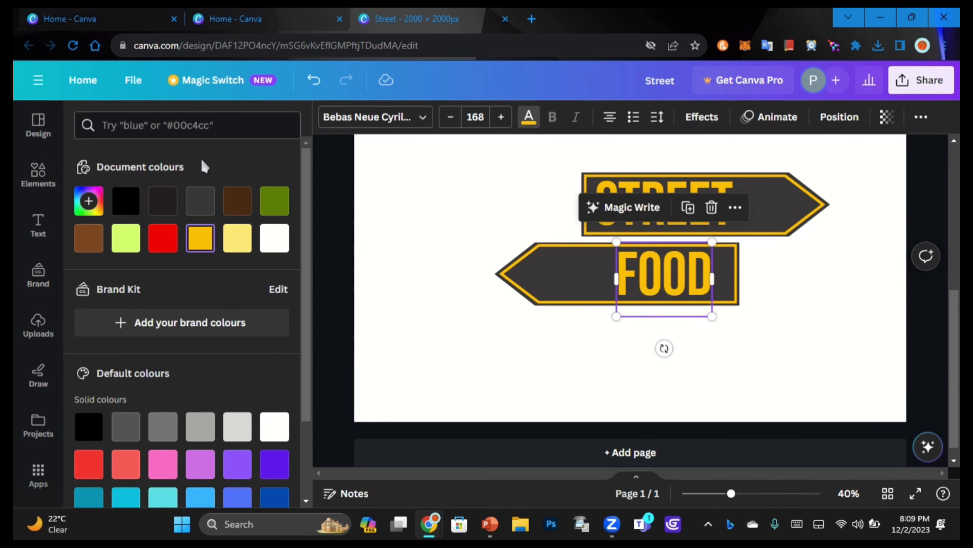
left_click(266, 241)
left_click(740, 363)
Shift the lower arrow and its "FOOD" text slightly left together
left_click(736, 280)
left_click_drag(730, 273, 651, 264)
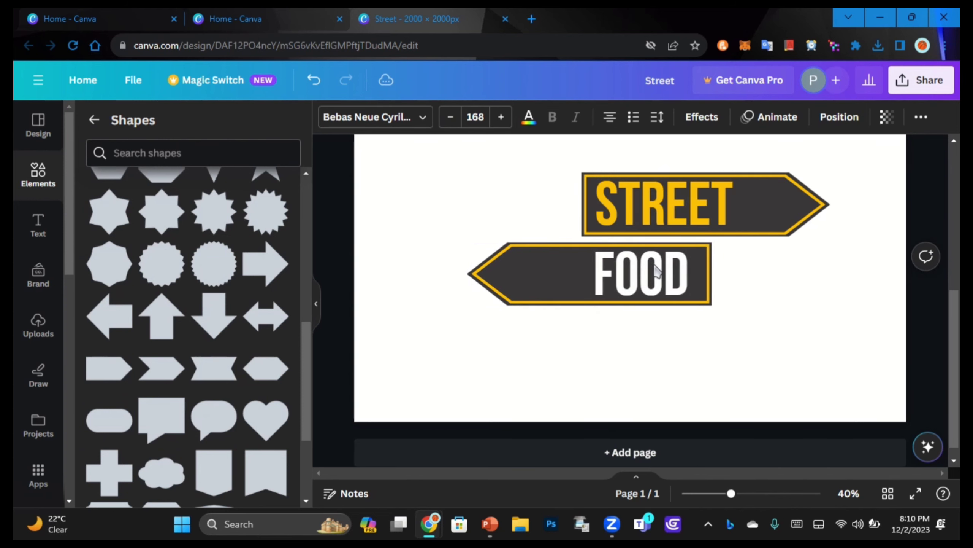
left_click(748, 298)
Ungroup the lower arrow and shorten its yellow outline from the pointed end, closer to the "FOOD" text
left_click(579, 261)
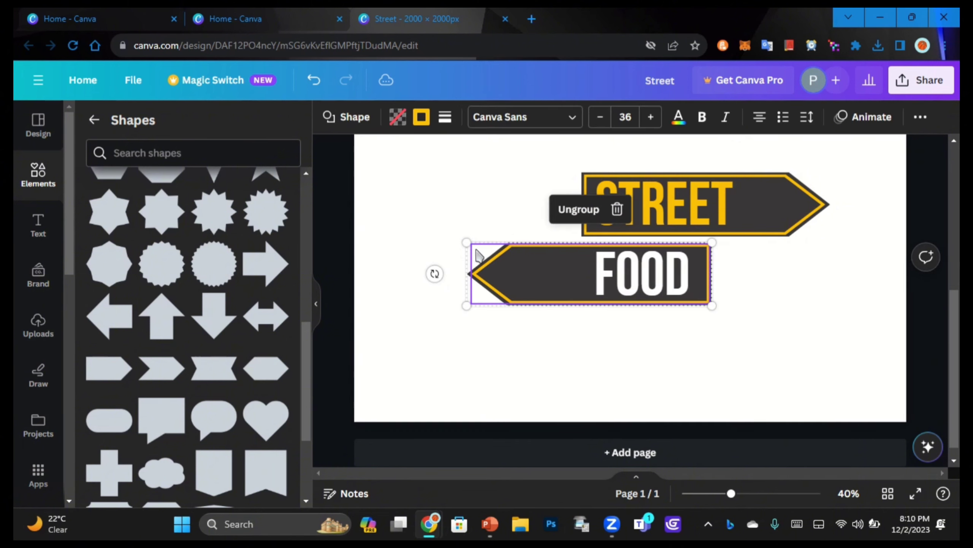
left_click_drag(467, 242, 476, 224)
left_click(752, 339)
left_click(508, 258)
left_click(572, 210)
left_click_drag(469, 242, 502, 267)
Shorten the lower dark grey arrow from its pointed end so it closely frames the yellow outline
left_click(490, 264)
left_click(497, 266)
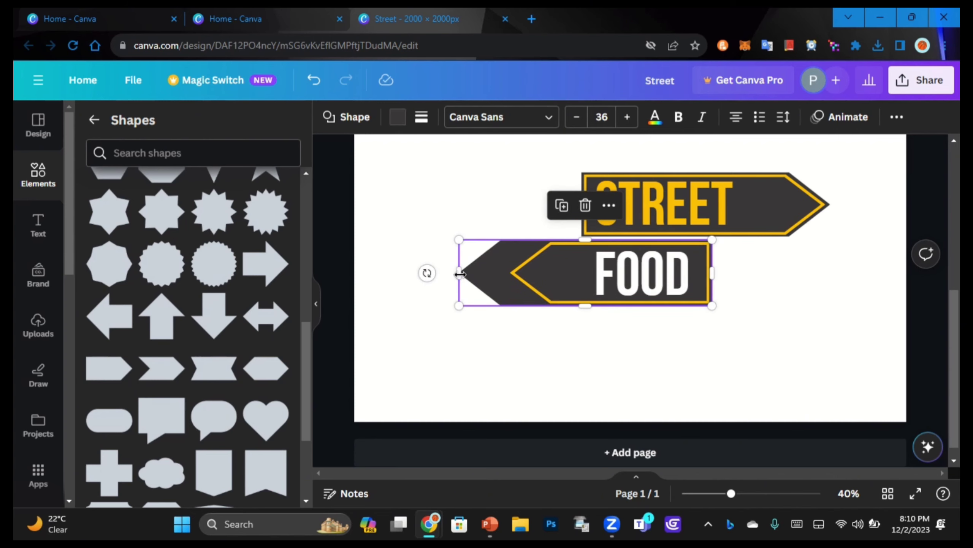
left_click_drag(455, 276, 505, 272)
left_click(807, 301)
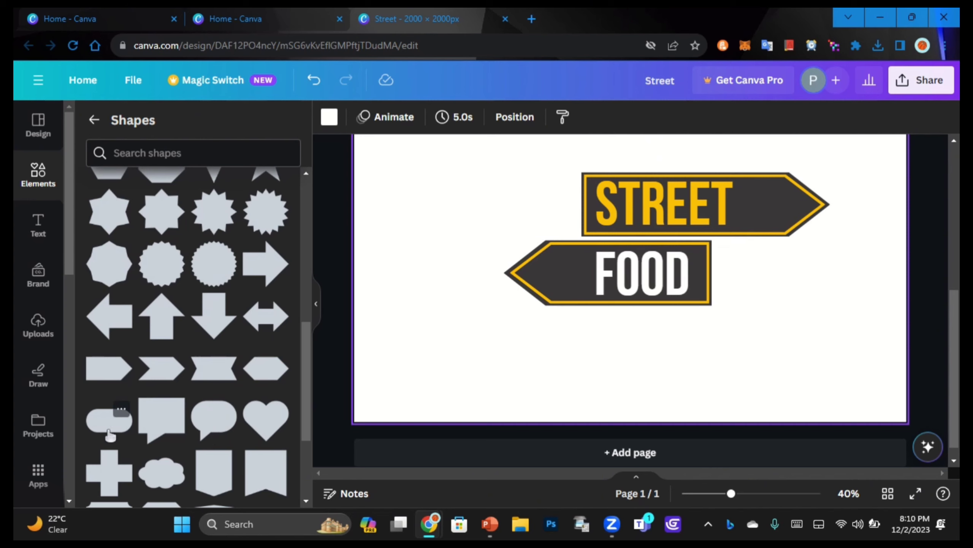
Add a rounded square over the lower sign and narrow it into a vertical post
scroll(153, 405, "up", 5)
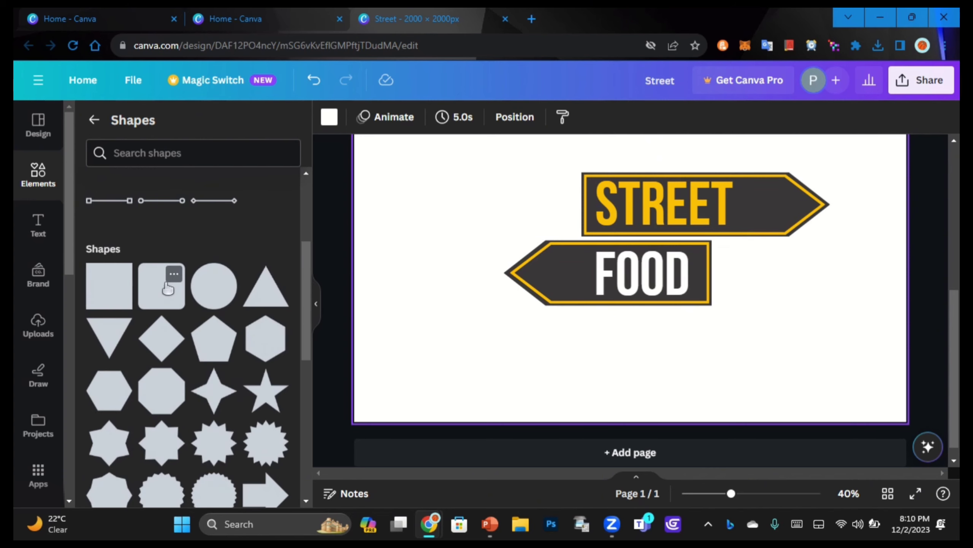
left_click(165, 297)
left_click_drag(605, 160, 597, 270)
left_click_drag(707, 256, 563, 255)
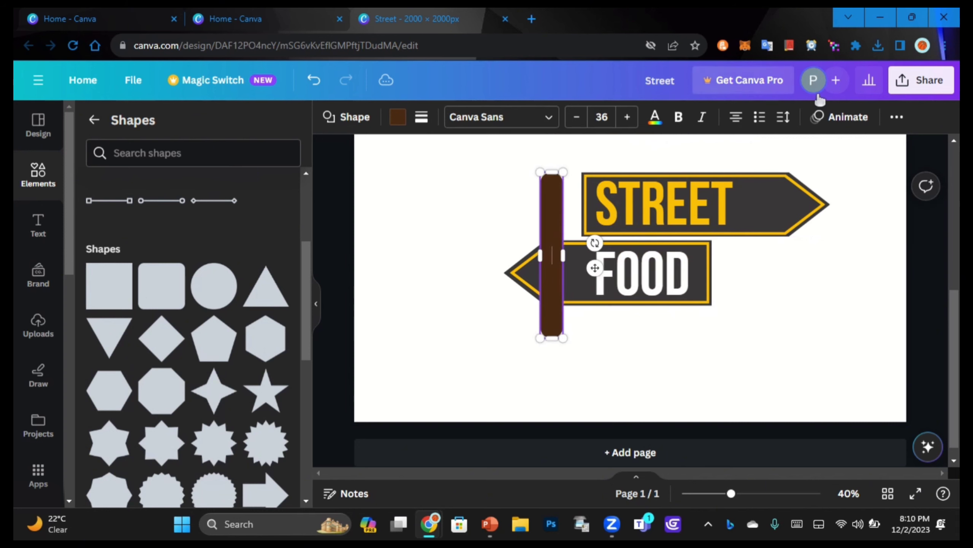
Move the brown post behind both arrow signs in the layer order, then centre it across them and make it thinner
left_click(897, 117)
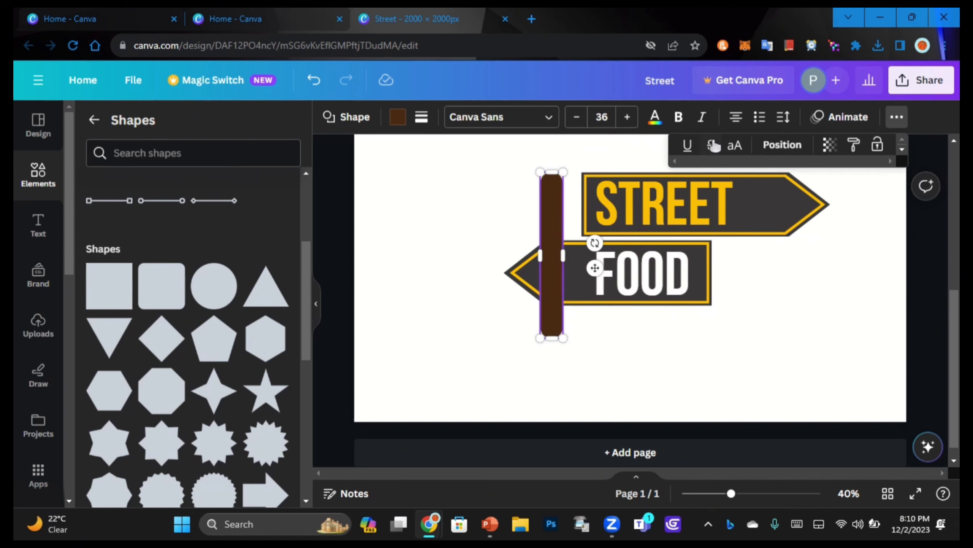
left_click(783, 148)
left_click(229, 122)
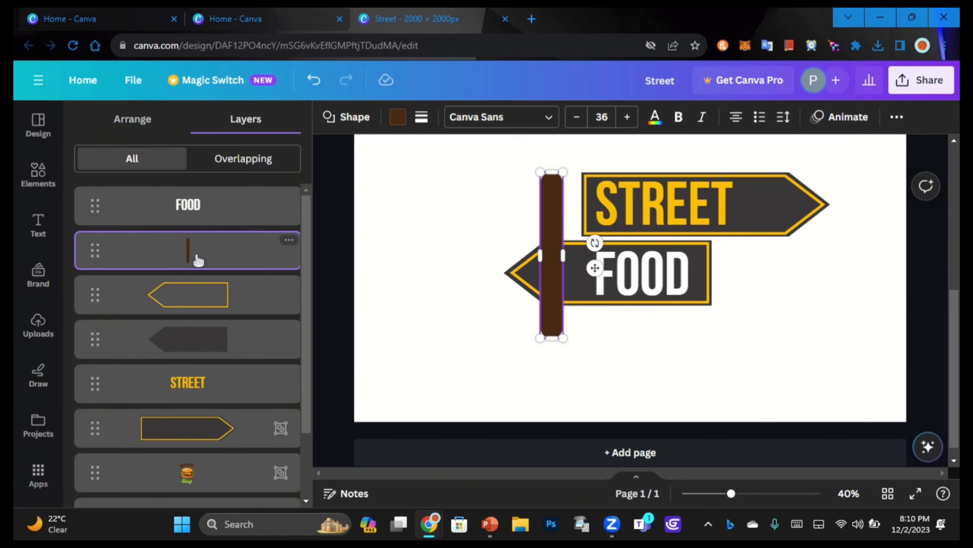
left_click_drag(187, 253, 191, 374)
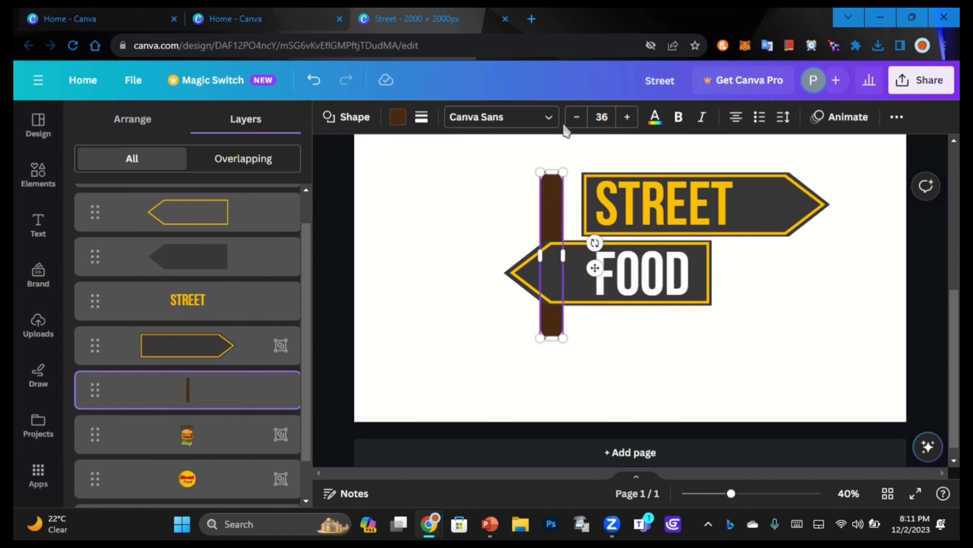
left_click_drag(550, 211, 675, 197)
left_click_drag(687, 240, 677, 240)
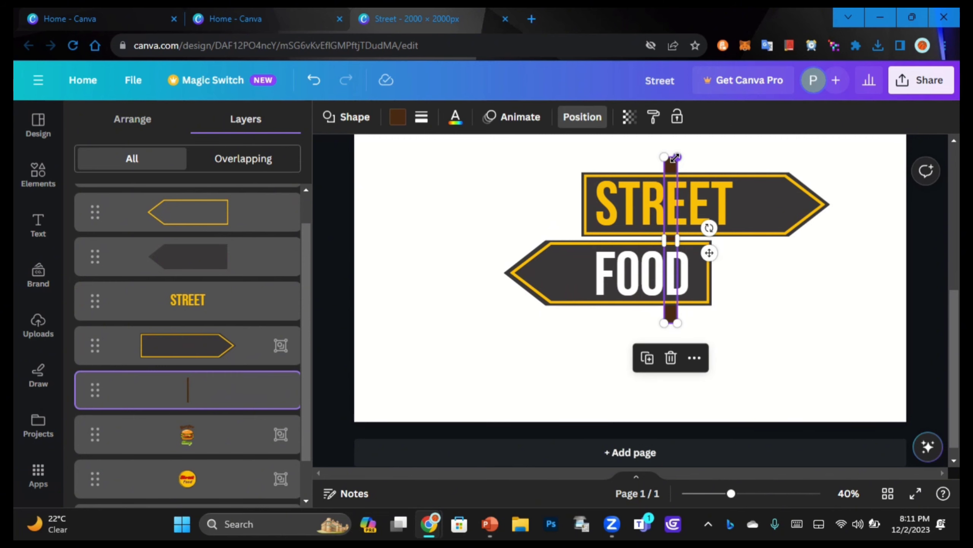
Recolour the signpost with the document's dark grey #393737
left_click(397, 117)
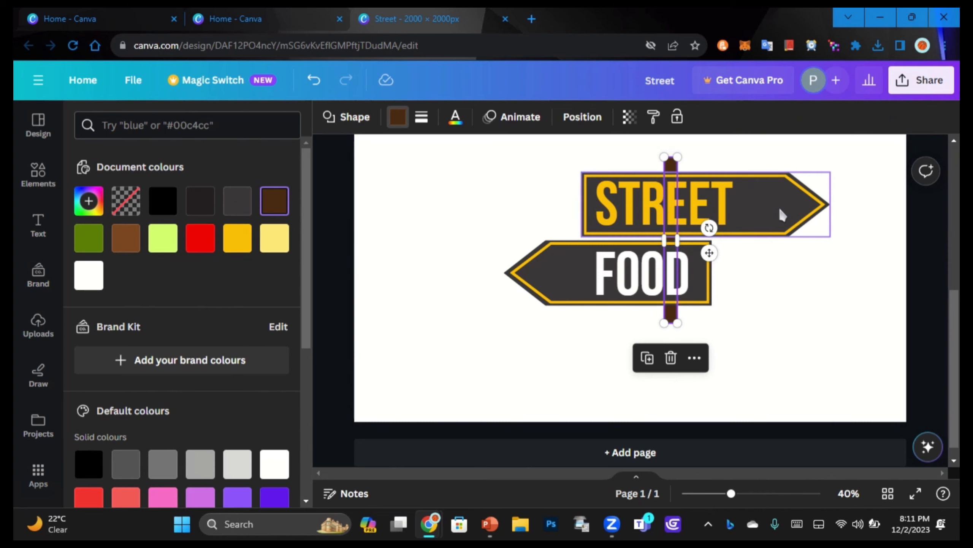
left_click(237, 200)
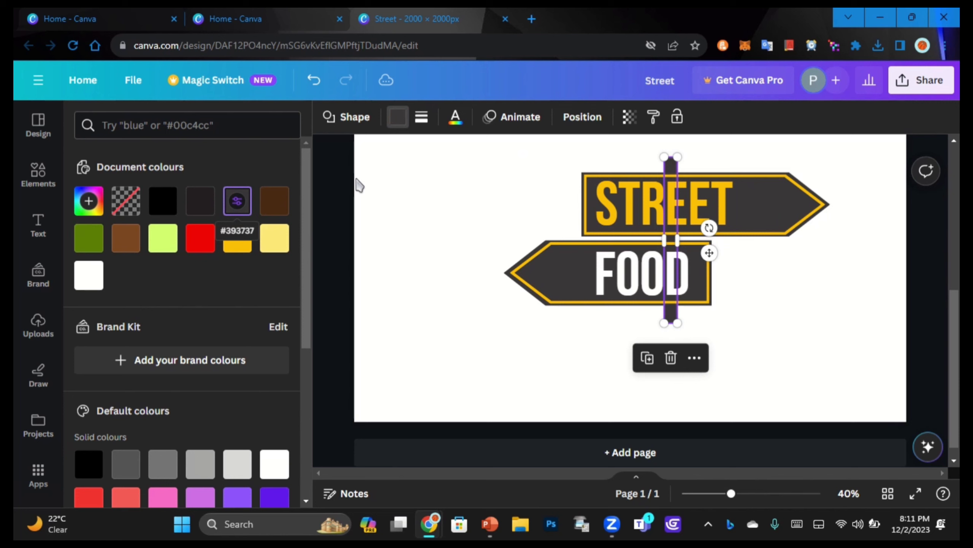
left_click(677, 192)
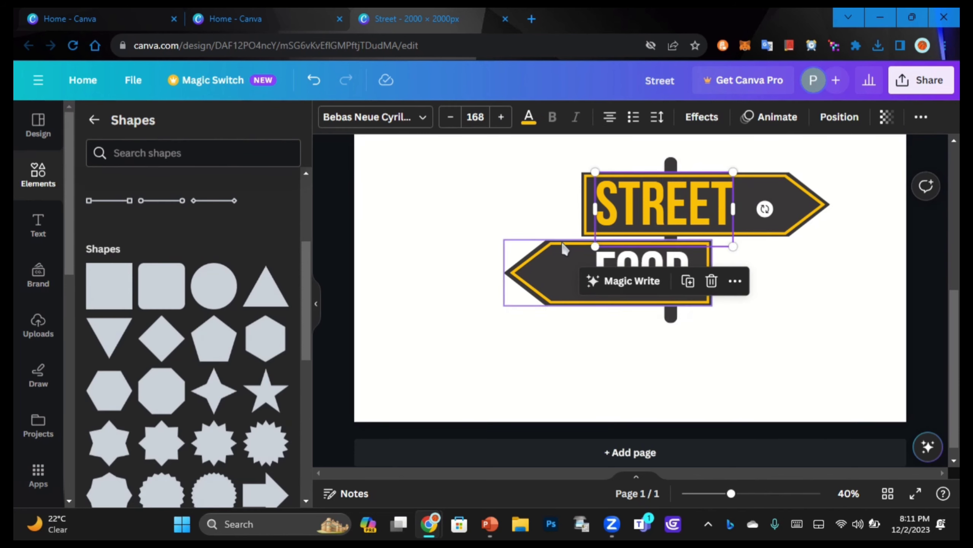
left_click(821, 263)
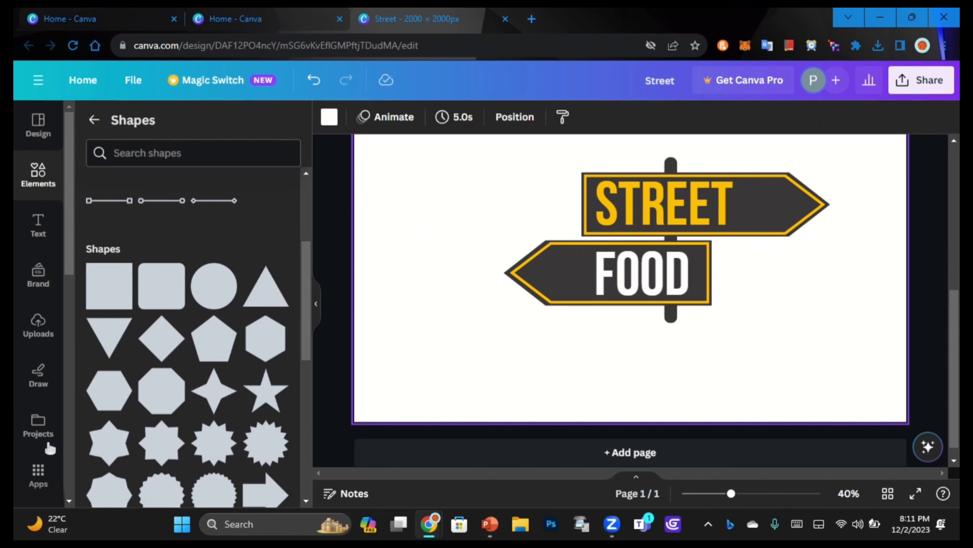
Add a circle in the near-black document colour and shrink it into a small cap on top of the signpost
left_click_drag(202, 299, 472, 285)
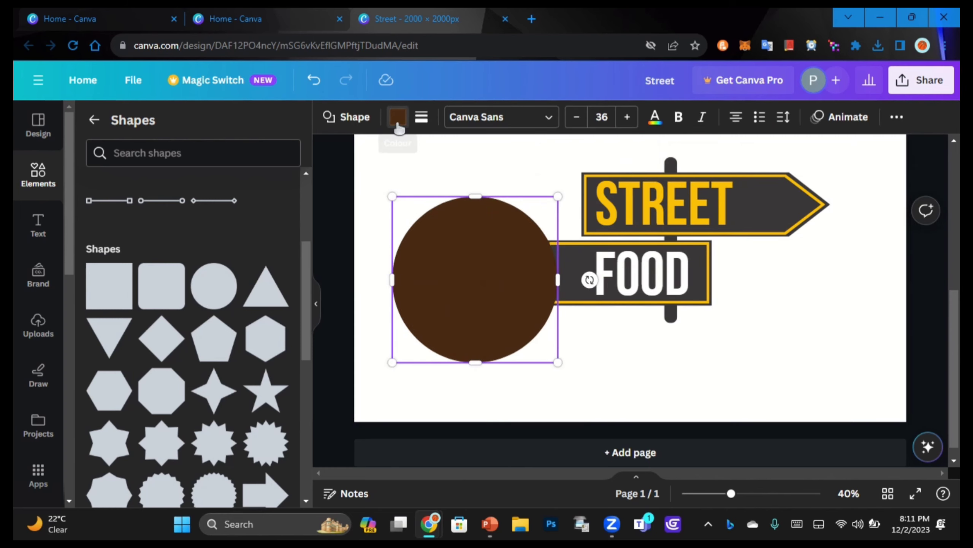
left_click(398, 122)
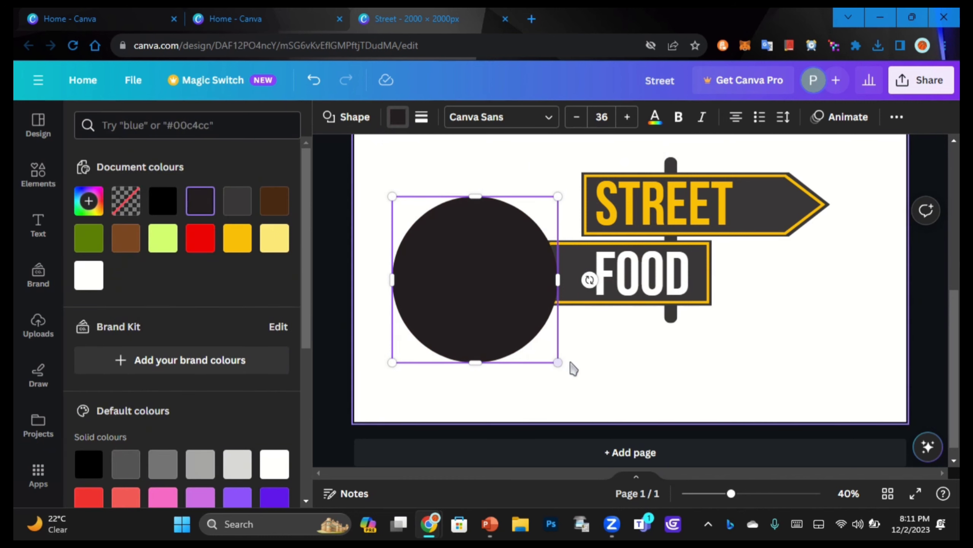
left_click_drag(557, 362, 716, 166)
scroll(717, 216, "up", 2)
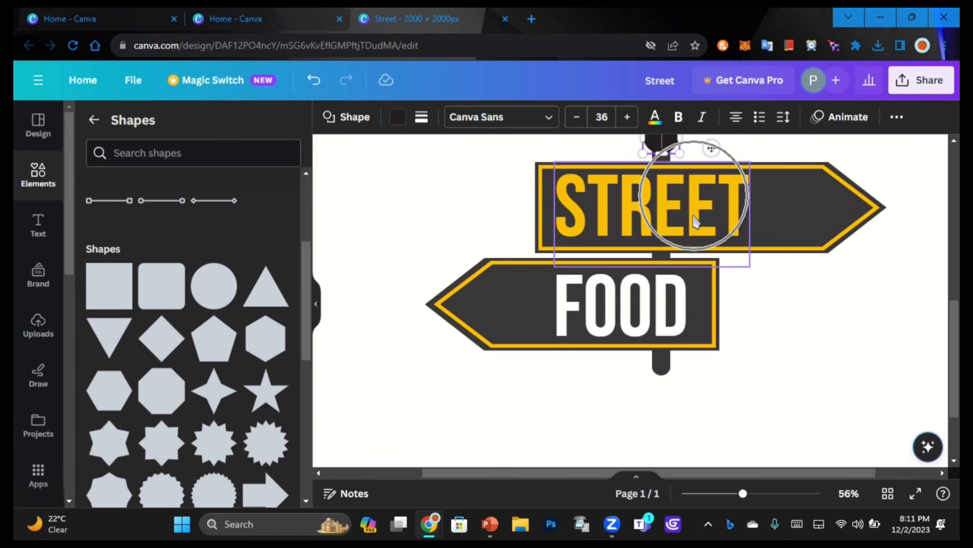
scroll(699, 163, "up", 5)
scroll(685, 404, "down", 5)
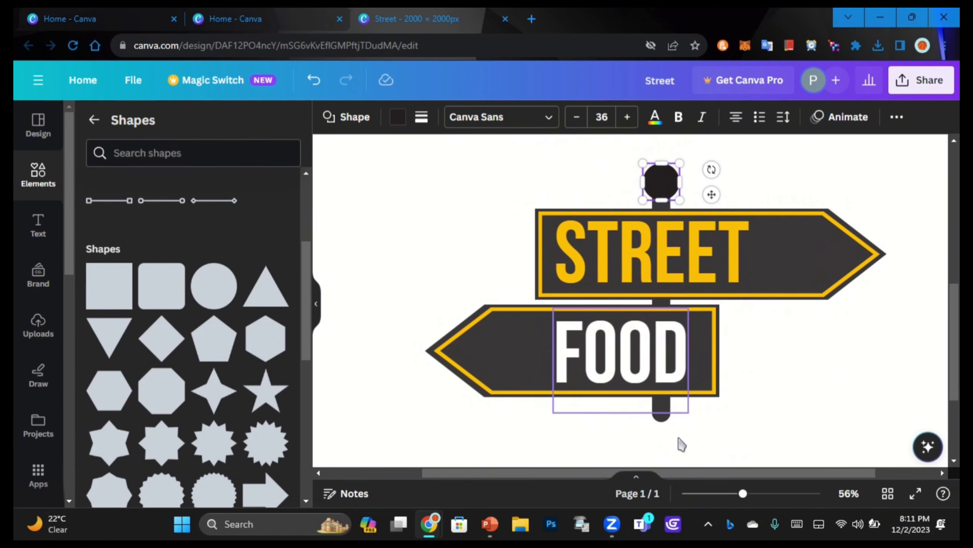
Recolour the cap circle with the document's dark grey and make it slightly smaller
left_click(666, 432)
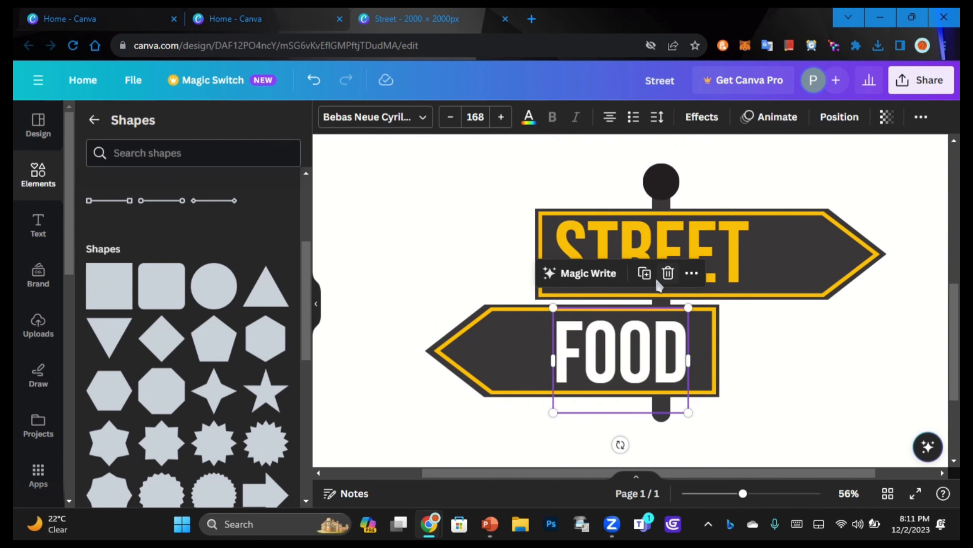
left_click(660, 180)
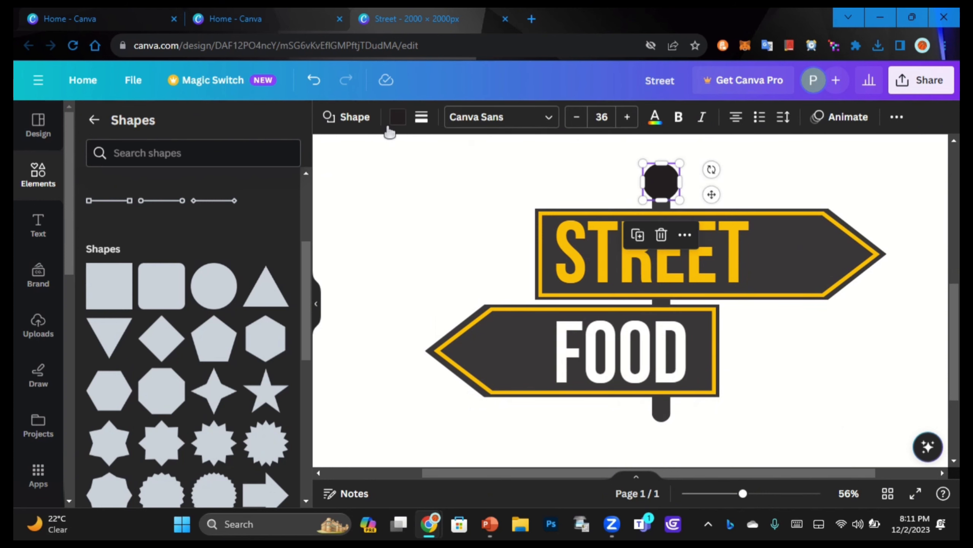
left_click(398, 117)
left_click(237, 201)
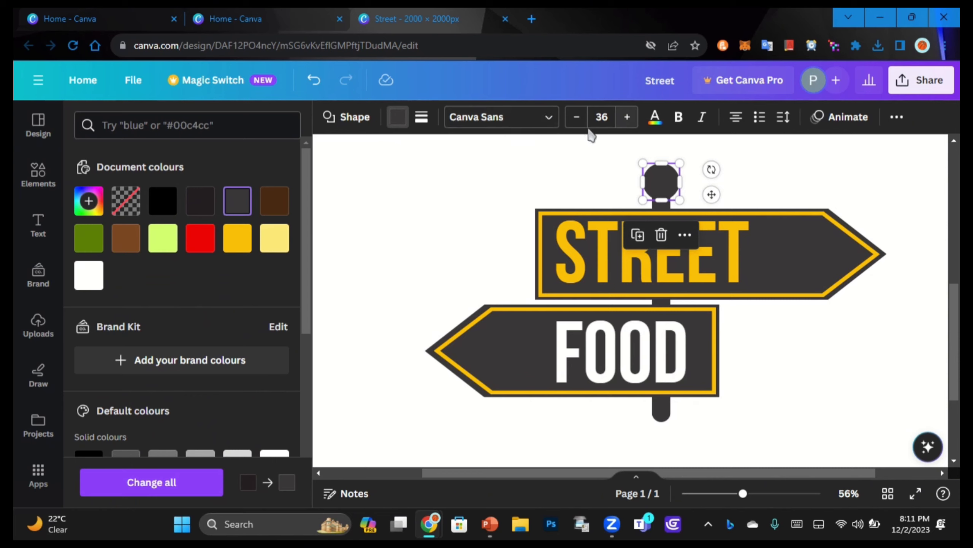
left_click_drag(679, 199, 667, 185)
Give the cap circle a solid white border and thicken it slightly
left_click(422, 117)
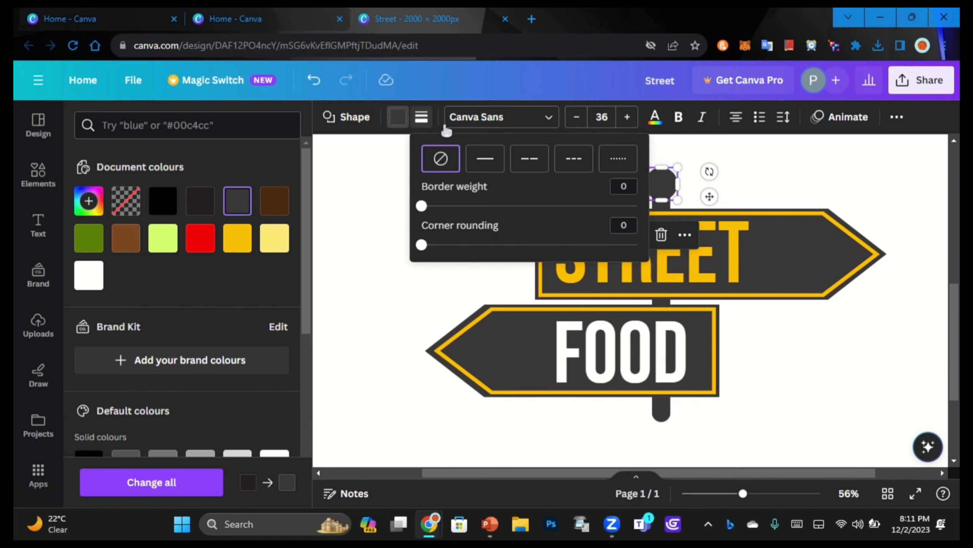
left_click(485, 162)
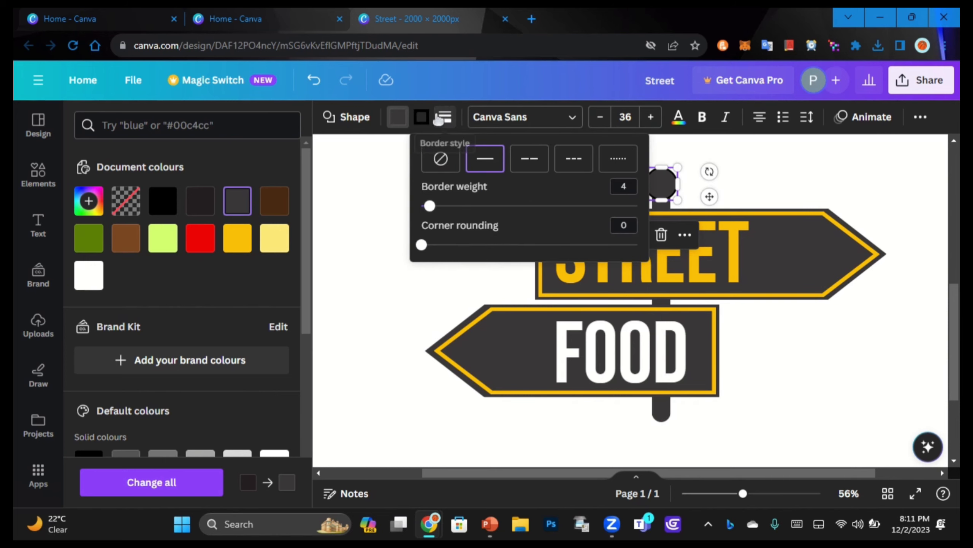
left_click(422, 117)
left_click(275, 237)
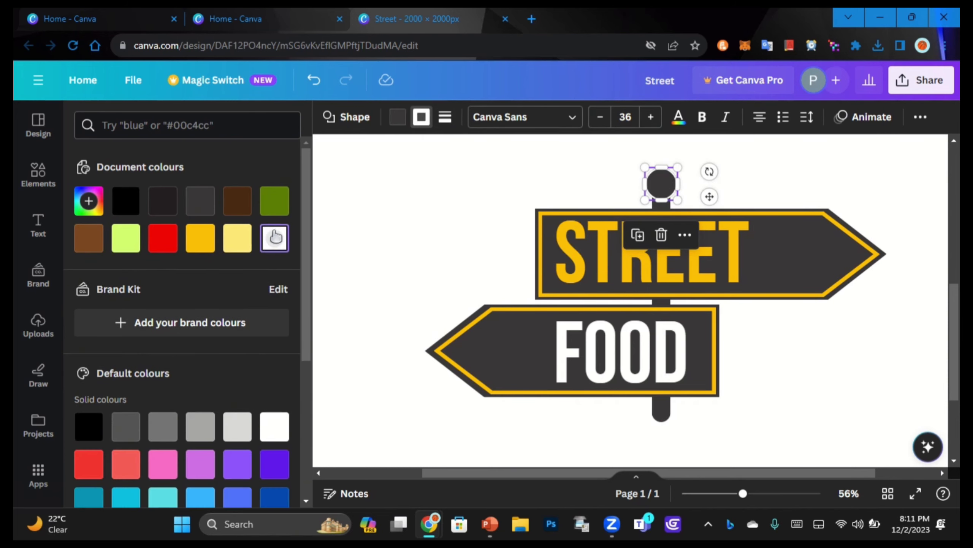
left_click(445, 117)
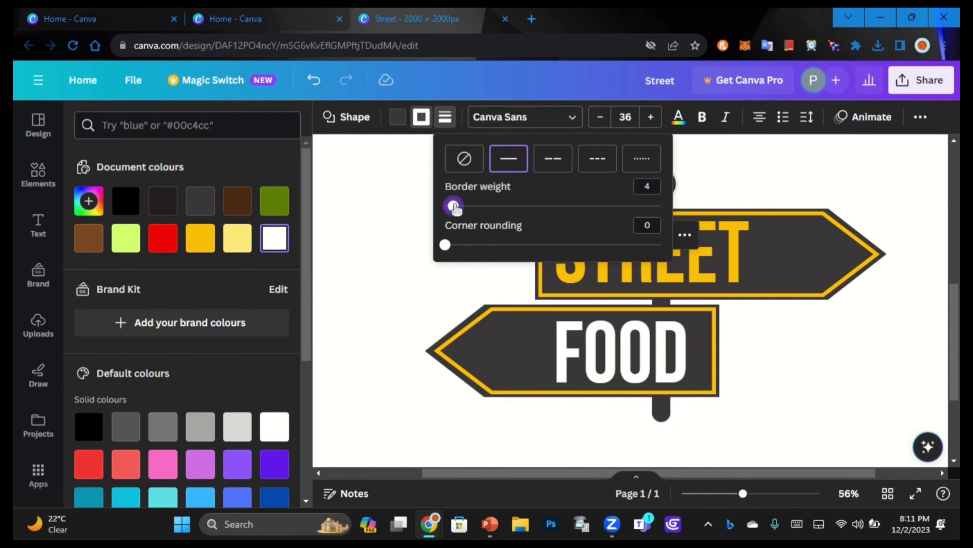
left_click_drag(454, 208, 459, 208)
left_click(802, 184)
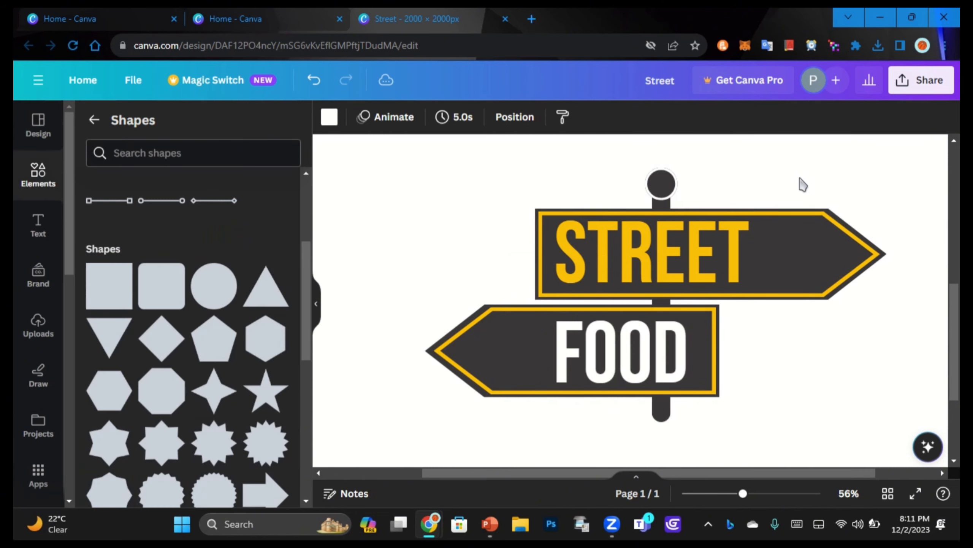
Lower the upper edge of the yellow outline on the FOOD sign slightly so it sits further inside the dark grey arrow
scroll(754, 178, "down", 2)
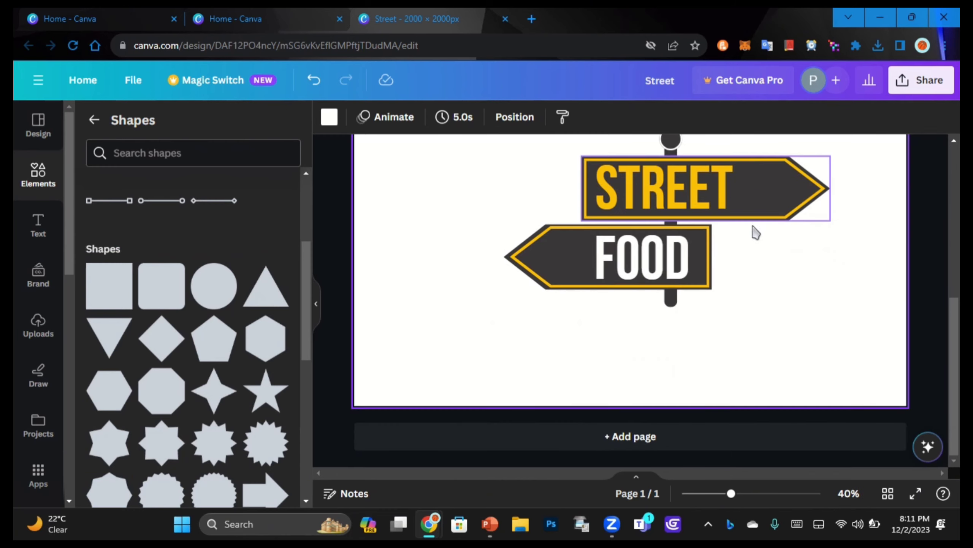
left_click(745, 264)
scroll(747, 267, "up", 3)
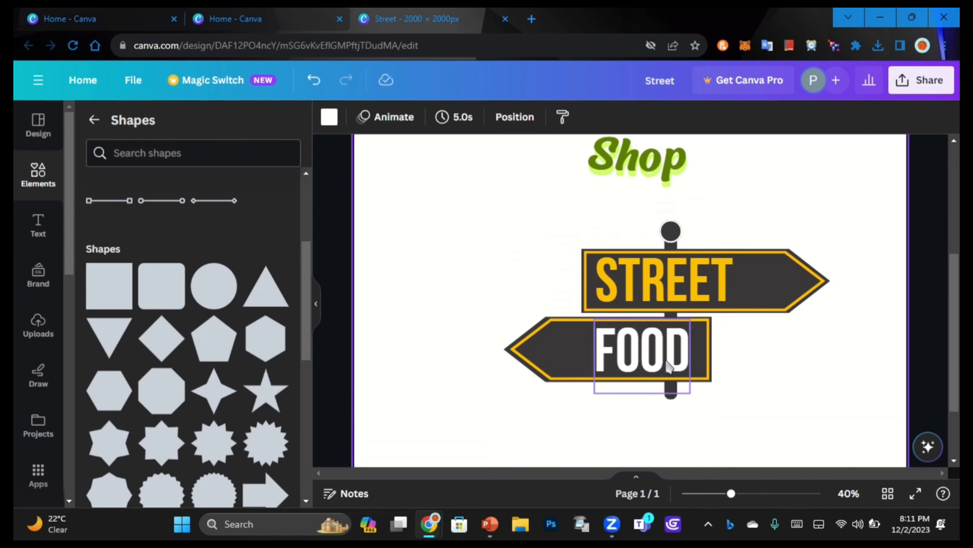
left_click(559, 330)
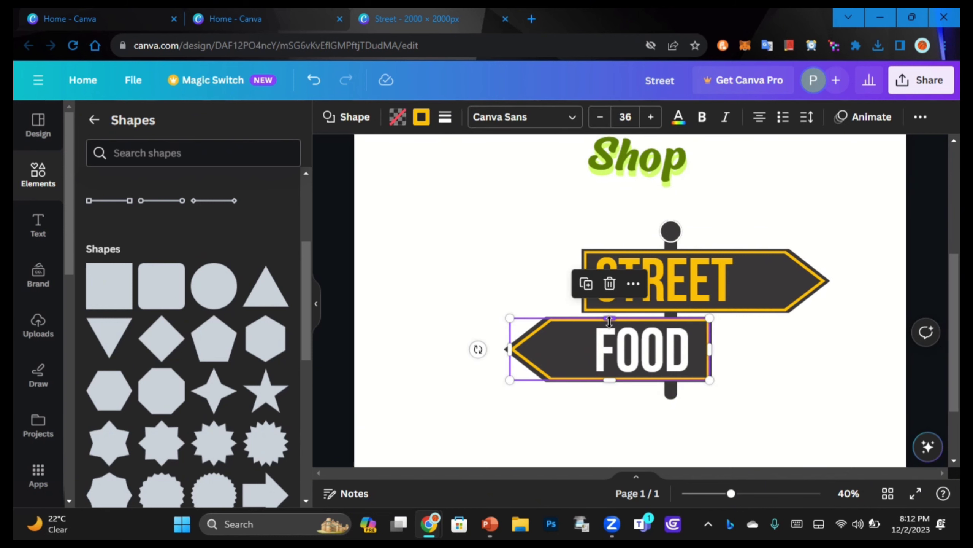
scroll(609, 321, "up", 5)
left_click_drag(608, 309, 609, 302)
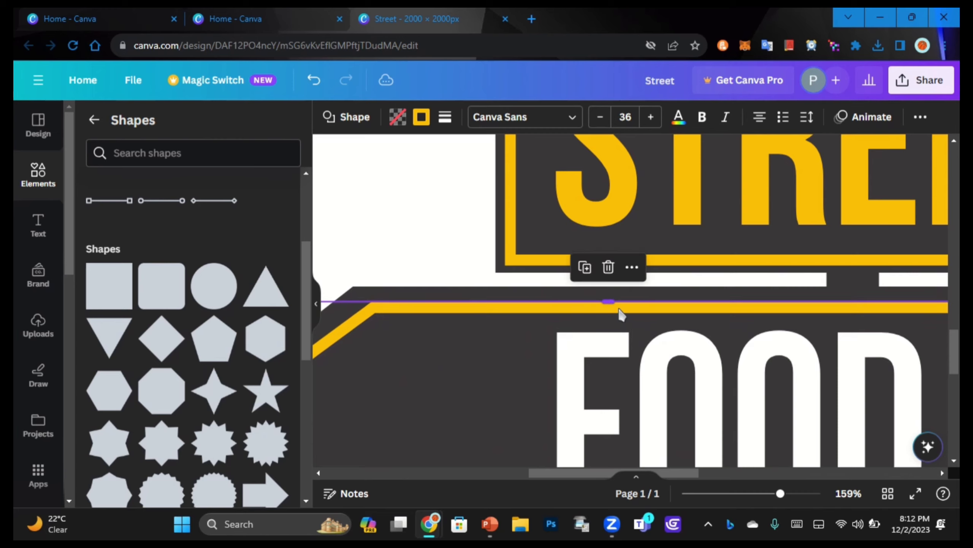
scroll(621, 315, "down", 3)
left_click(859, 386)
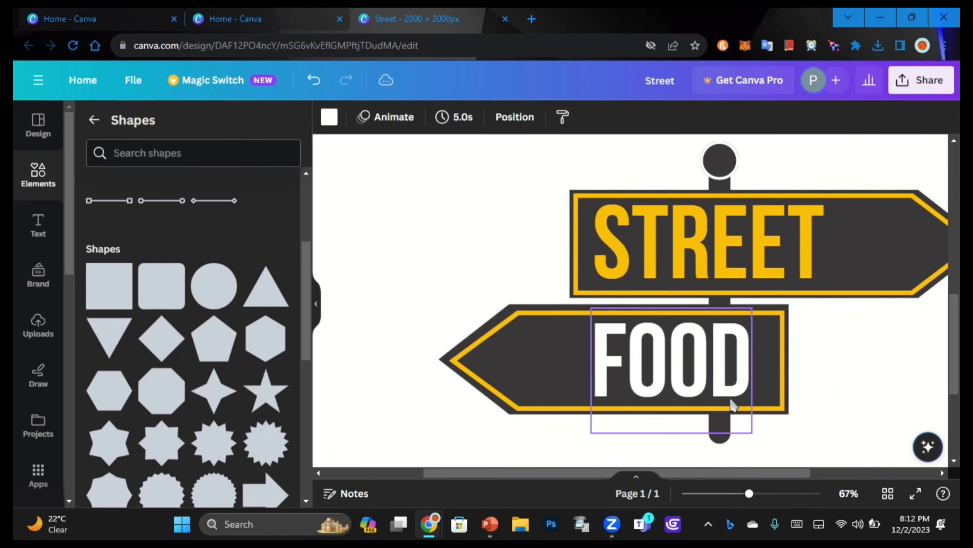
left_click(707, 405)
left_click(828, 424)
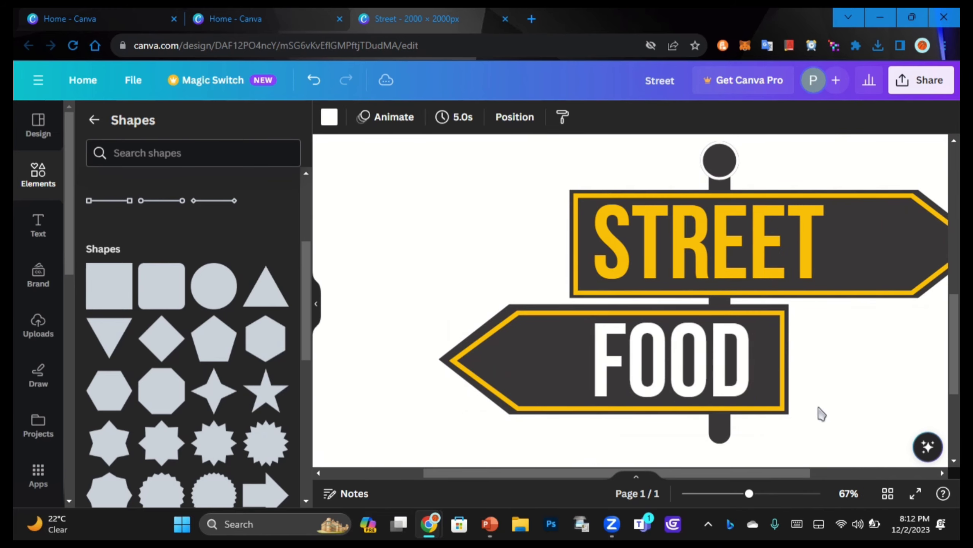
Group all parts of the STREET FOOD signpost logo into one object
scroll(821, 413, "down", 2)
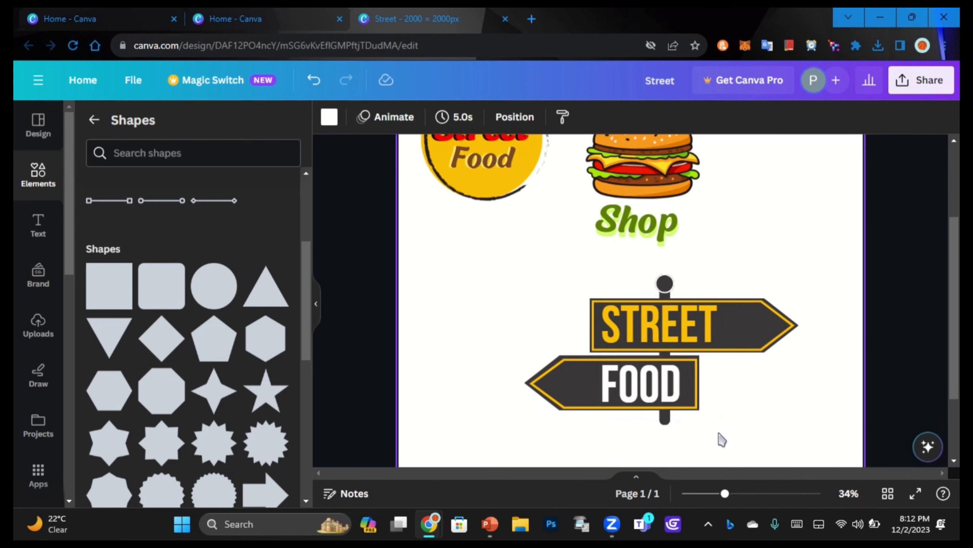
left_click_drag(737, 448, 558, 268)
key("ctrl+g")
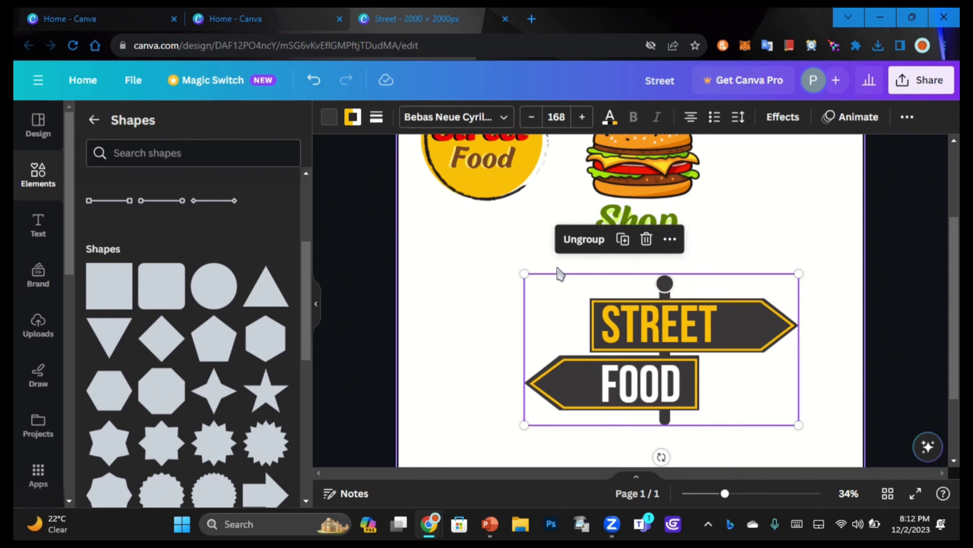
left_click(826, 252)
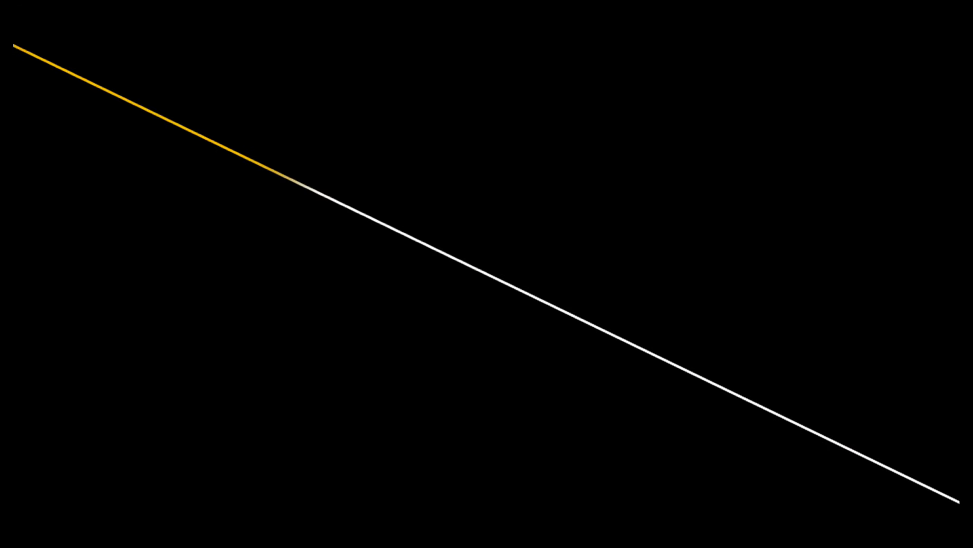